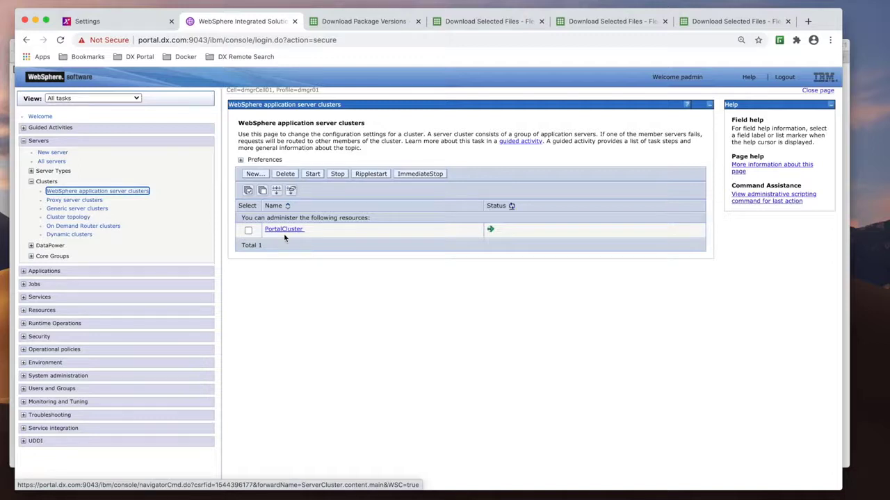
- Browse the Collaboration download packages list on the HCL Software download portal
{"action": "left_click", "coordinate": [362, 20]}
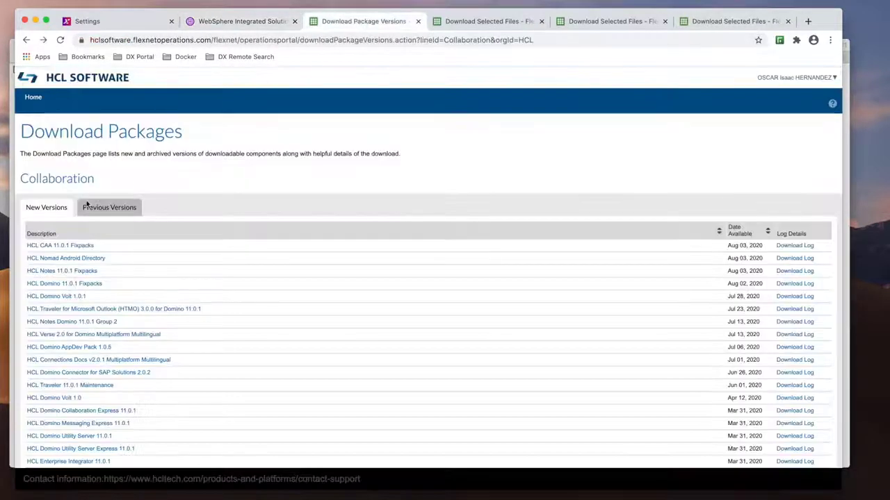
{"action": "scroll", "coordinate": [82, 266], "scroll_direction": "down", "scroll_amount": 10}
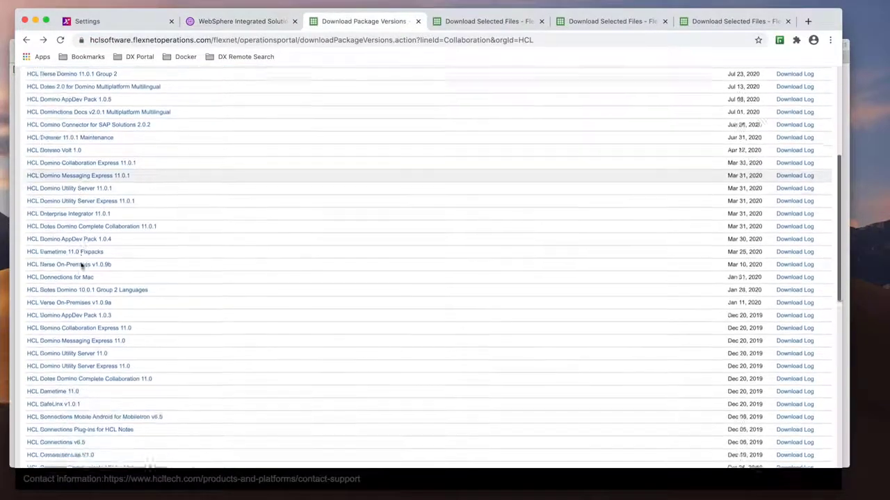
{"action": "scroll", "coordinate": [81, 265], "scroll_direction": "down", "scroll_amount": 9}
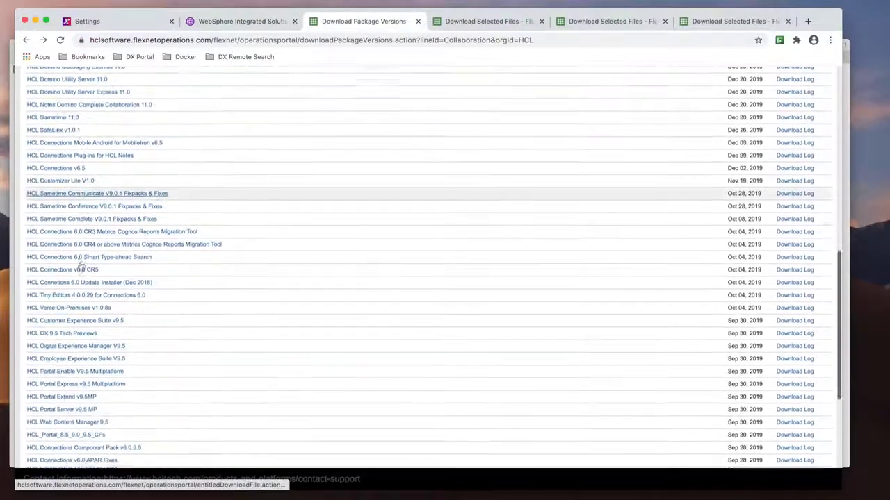
{"action": "scroll", "coordinate": [81, 265], "scroll_direction": "down", "scroll_amount": 1}
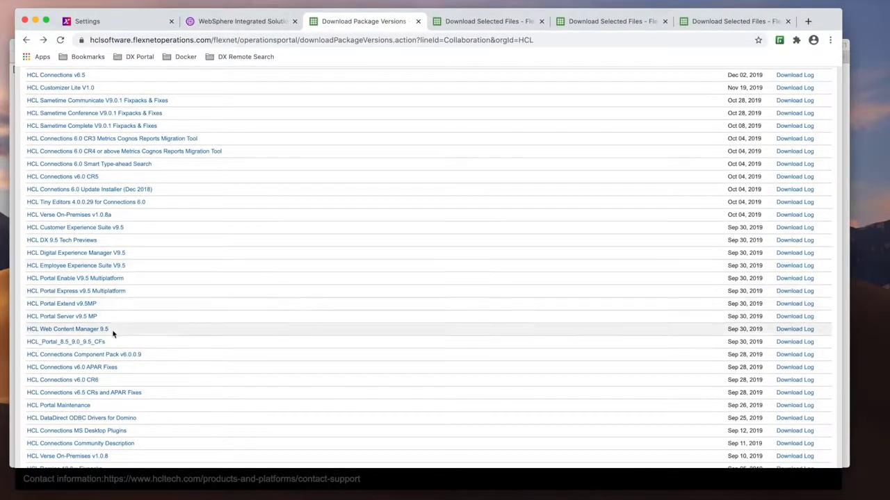
- Review the Portal Server, Web Content Manager and CF package download pages for the remote search files needed
{"action": "left_click", "coordinate": [472, 21]}
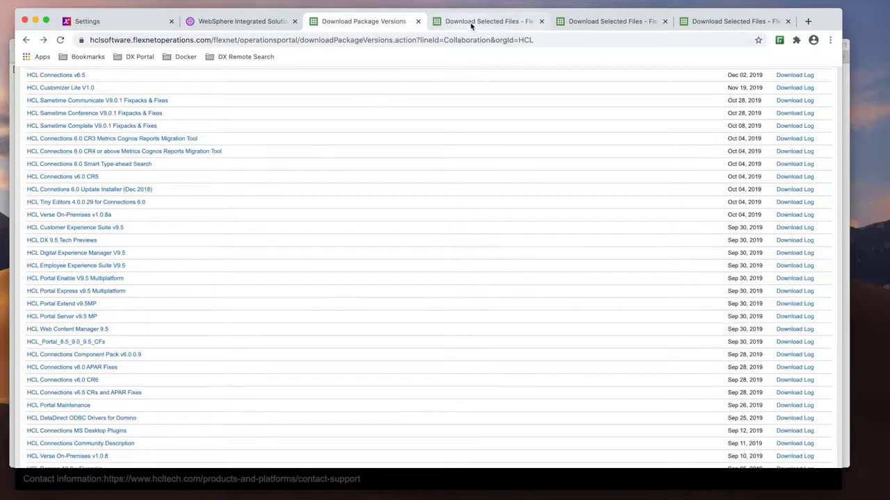
{"action": "scroll", "coordinate": [389, 119], "scroll_direction": "down", "scroll_amount": 1}
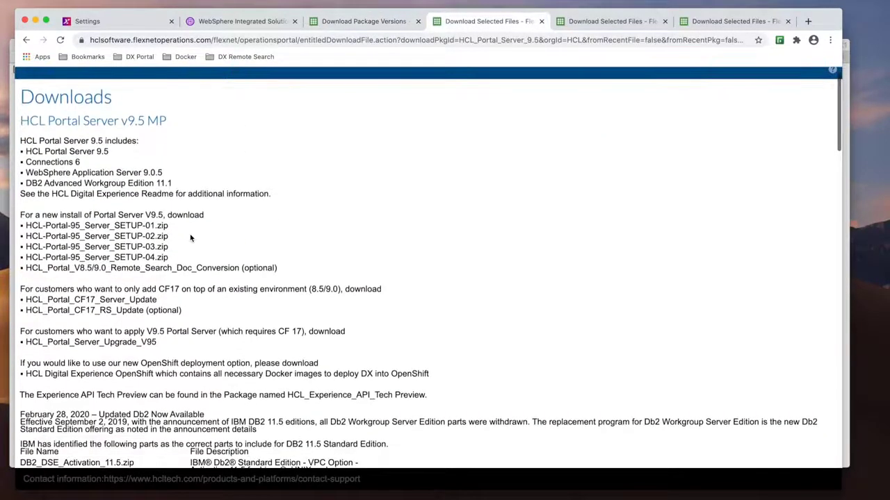
{"action": "left_click", "coordinate": [616, 22]}
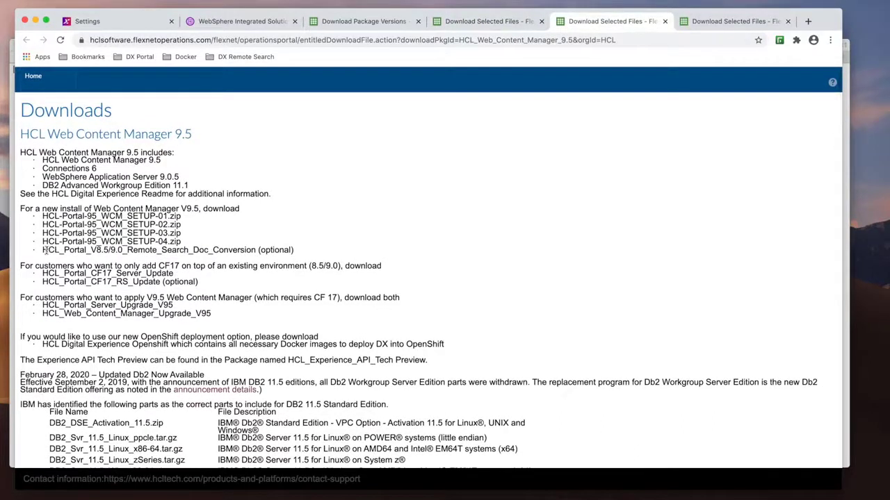
{"action": "left_click_drag", "start_coordinate": [42, 251], "coordinate": [254, 254]}
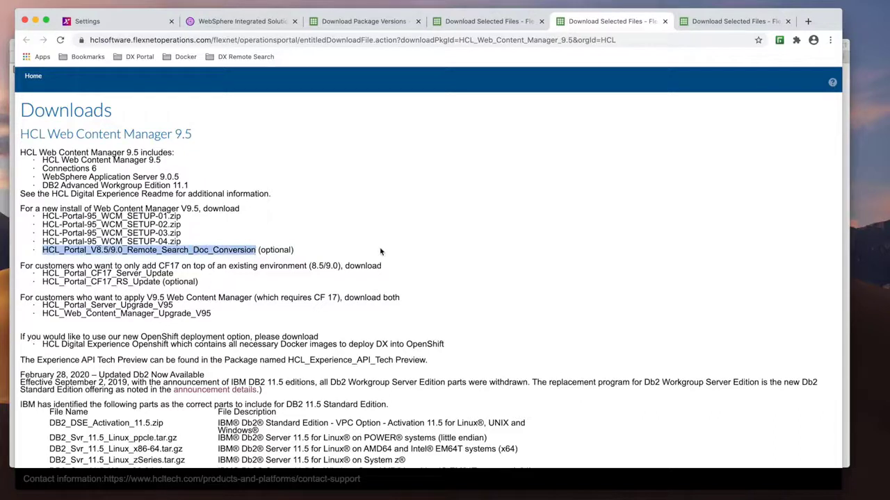
{"action": "left_click", "coordinate": [723, 22]}
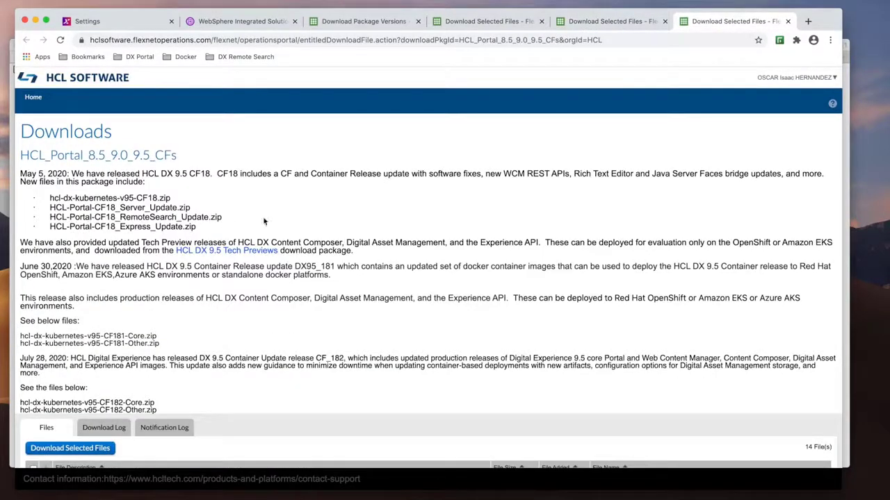
{"action": "left_click_drag", "start_coordinate": [223, 218], "coordinate": [54, 217]}
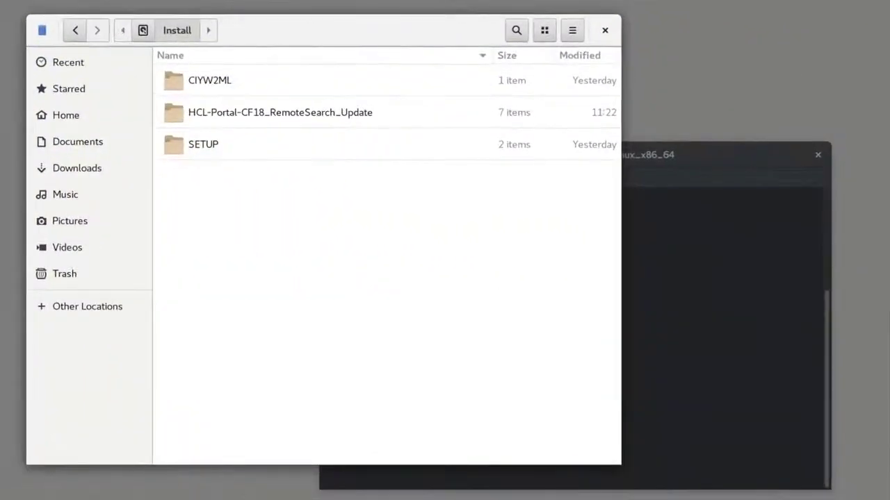
- Browse the Install folder's SETUP, CIYW2ML and HCL-Portal-CF18_RemoteSearch_Update subfolders in the file manager
{"action": "double_click", "coordinate": [233, 154]}
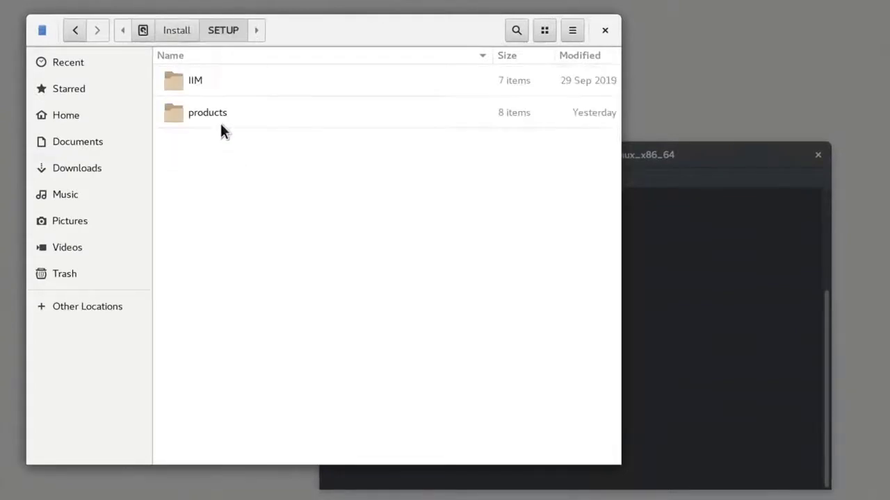
{"action": "double_click", "coordinate": [220, 122]}
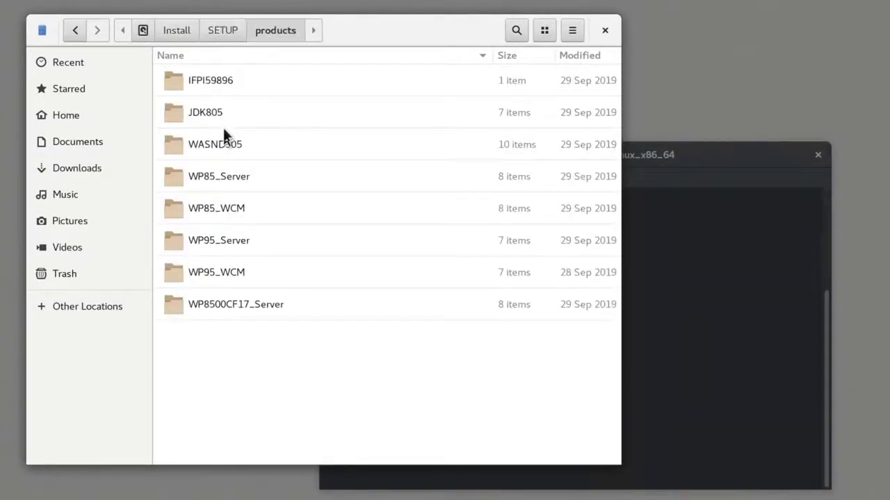
{"action": "left_click", "coordinate": [181, 34]}
{"action": "double_click", "coordinate": [207, 83]}
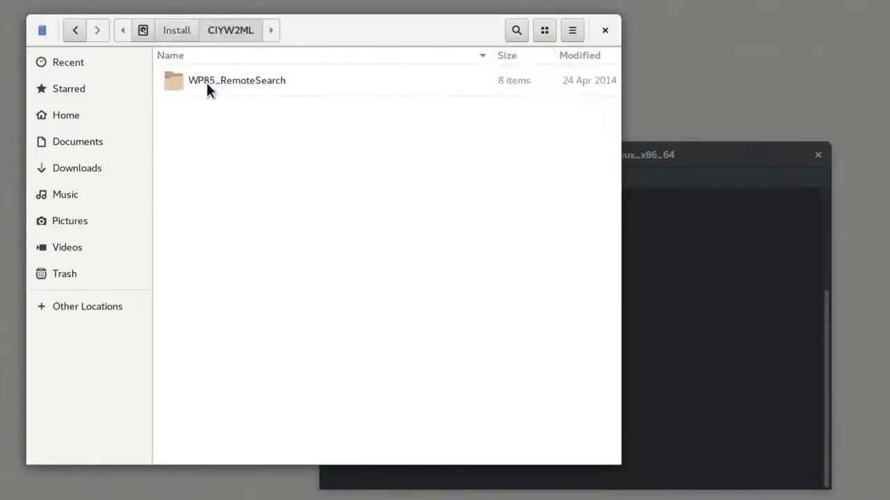
{"action": "left_click", "coordinate": [176, 35]}
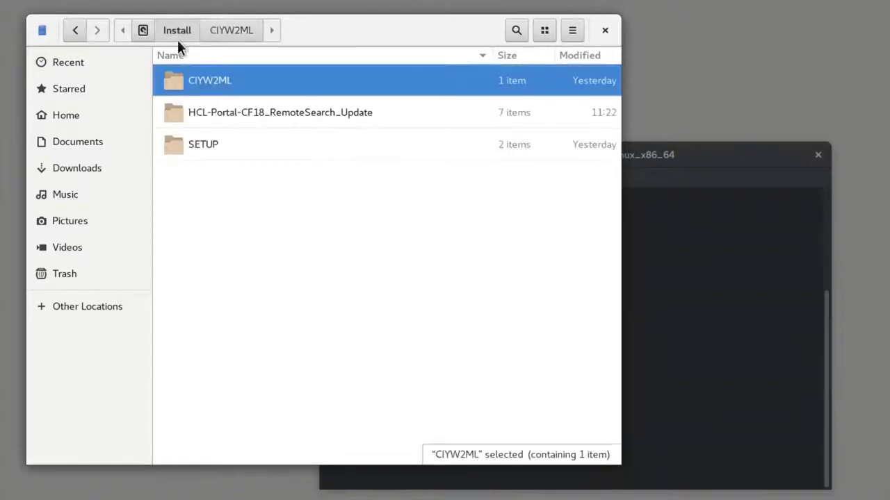
{"action": "double_click", "coordinate": [218, 119]}
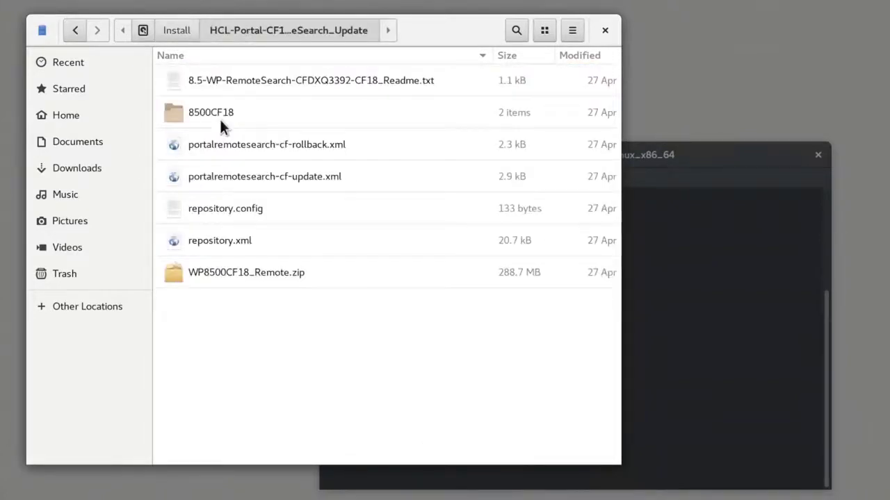
{"action": "left_click", "coordinate": [171, 29]}
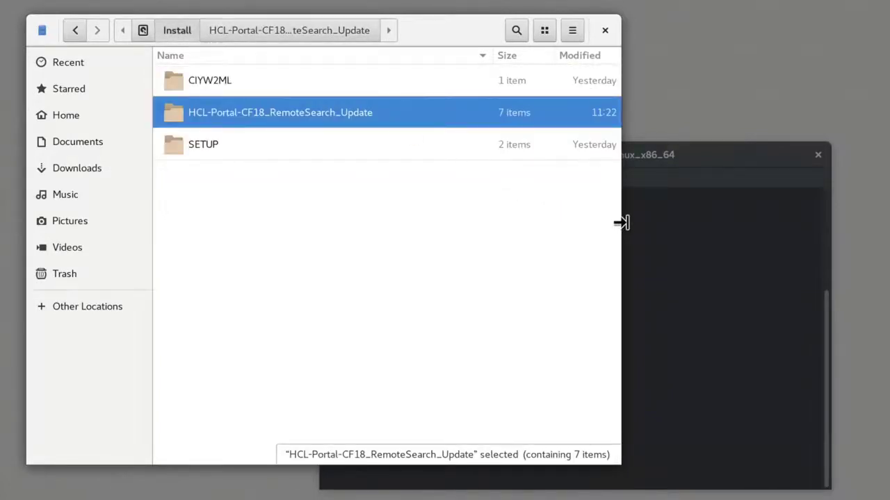
- Run ./install from the terminal to install IBM Installation Manager, then restart Installation Manager
{"action": "left_click", "coordinate": [637, 225]}
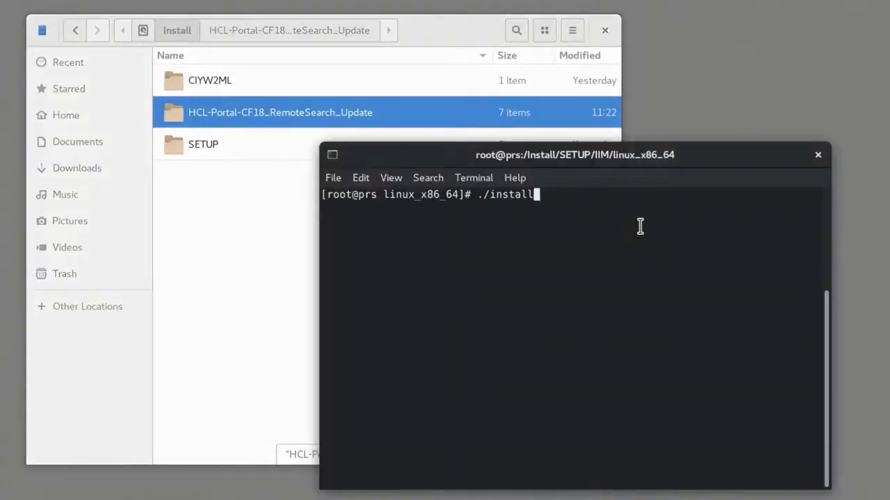
{"action": "key", "text": "Return"}
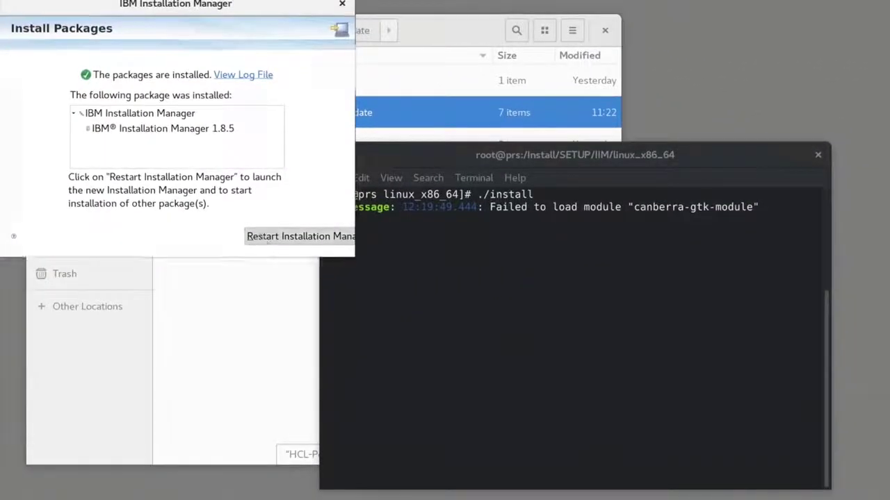
{"action": "left_click", "coordinate": [267, 238]}
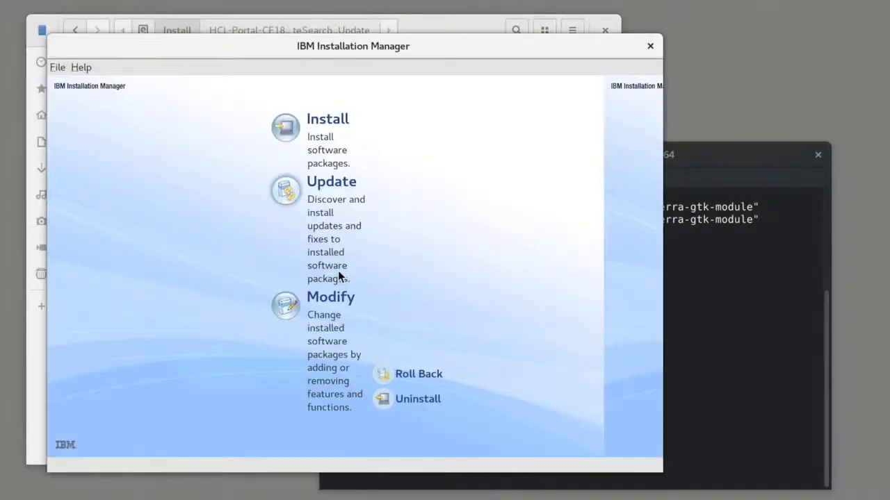
- Open Installation Manager preferences and add the repository /Install/CIYW2ML/WP85_RemoteSearch/repository.config
{"action": "left_click", "coordinate": [59, 68]}
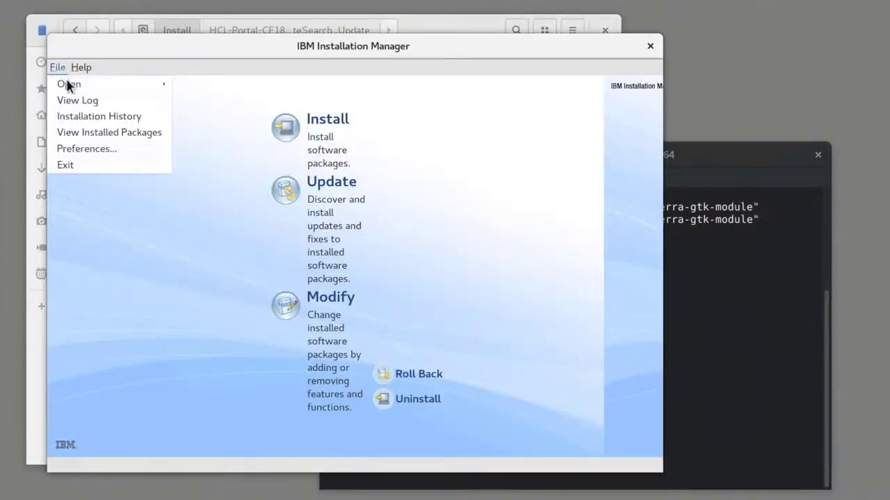
{"action": "left_click", "coordinate": [90, 146]}
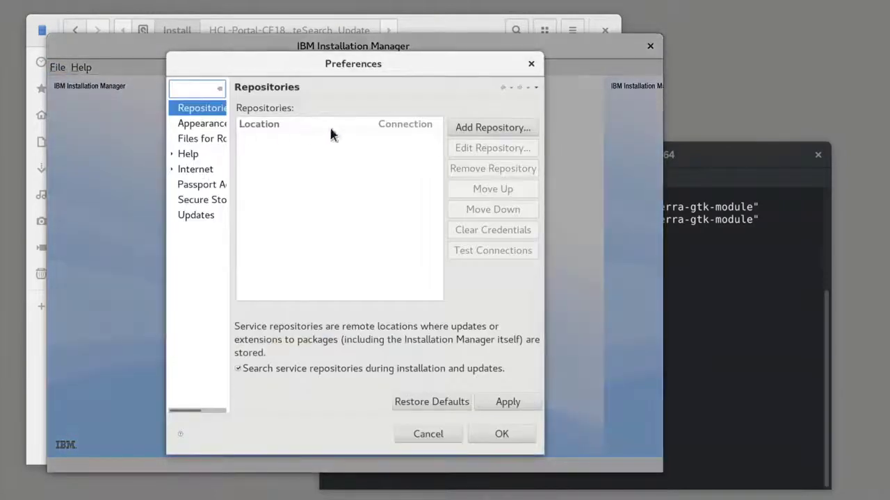
{"action": "left_click", "coordinate": [458, 127]}
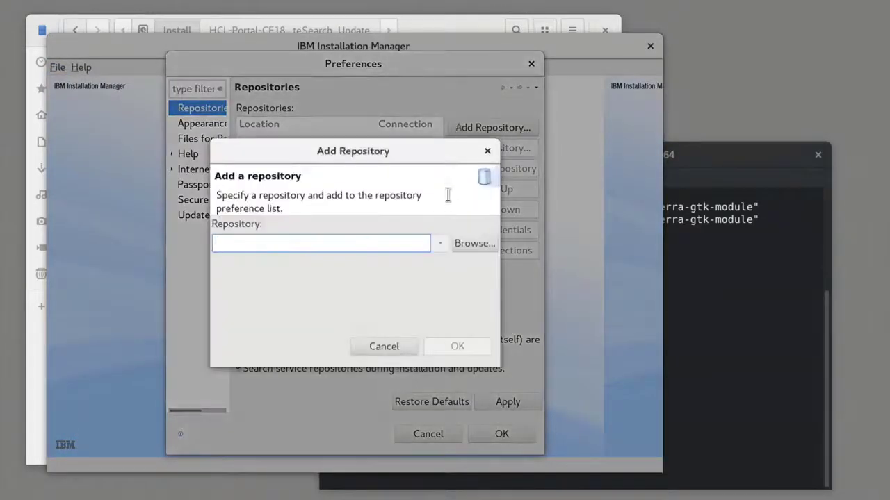
{"action": "left_click", "coordinate": [468, 243]}
{"action": "double_click", "coordinate": [172, 108]}
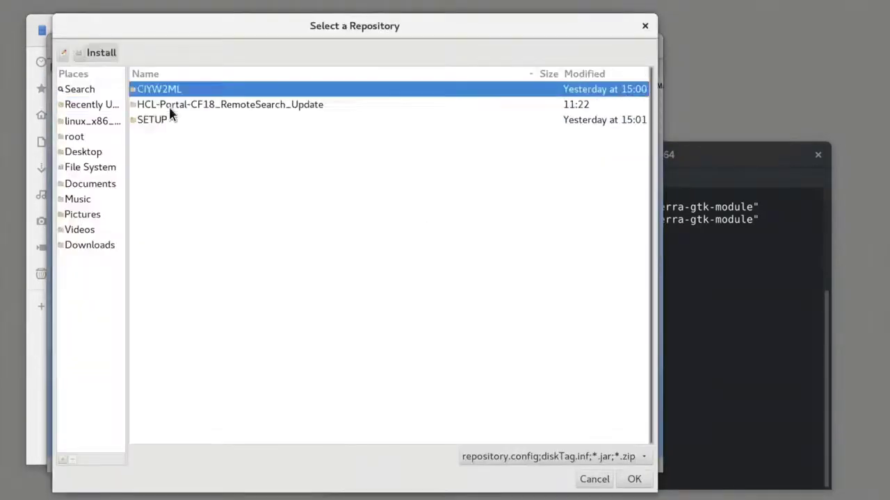
{"action": "double_click", "coordinate": [195, 95]}
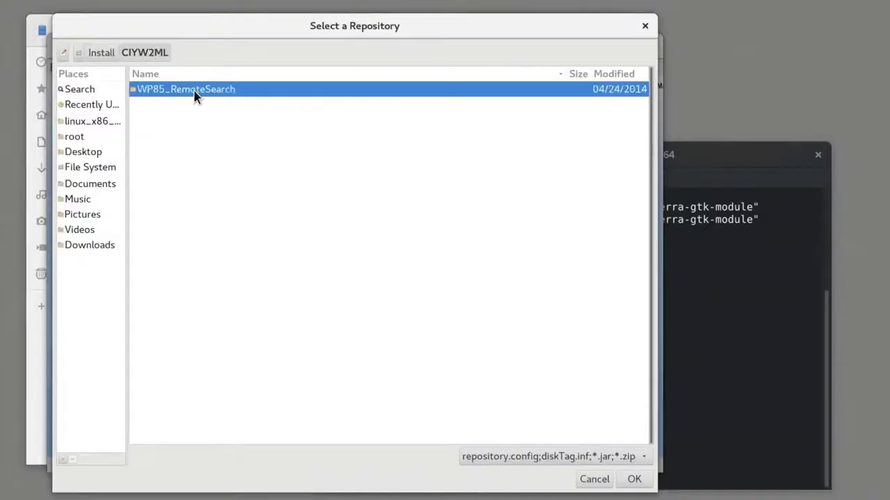
{"action": "double_click", "coordinate": [181, 96]}
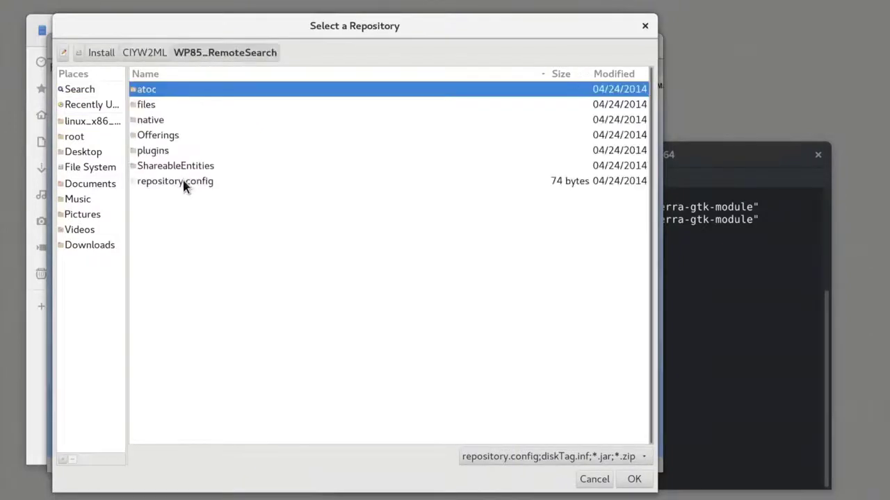
{"action": "double_click", "coordinate": [183, 182]}
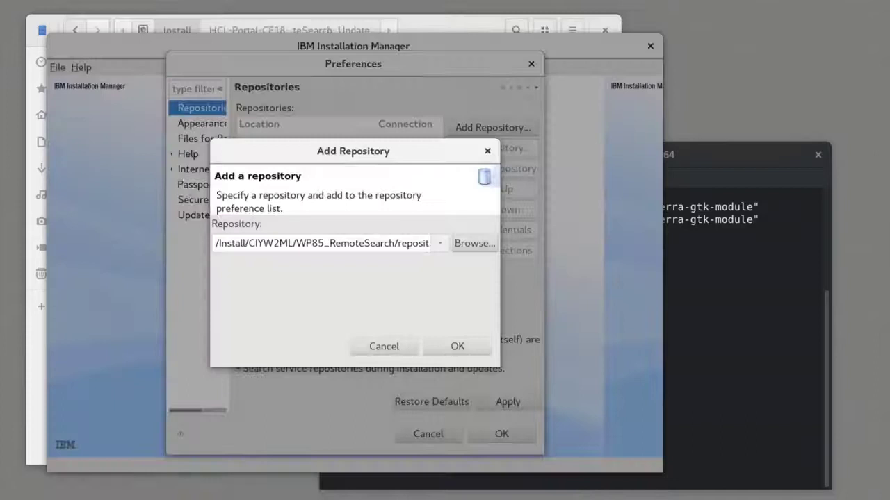
{"action": "left_click", "coordinate": [440, 342]}
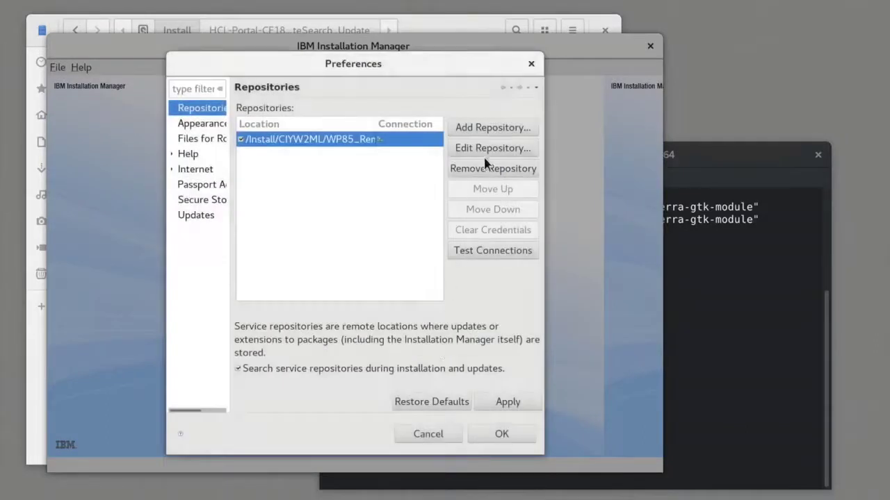
- Add the repository.config from /Install/HCL-Portal-CF18_RemoteSearch_Update as a second repository
{"action": "left_click", "coordinate": [490, 128]}
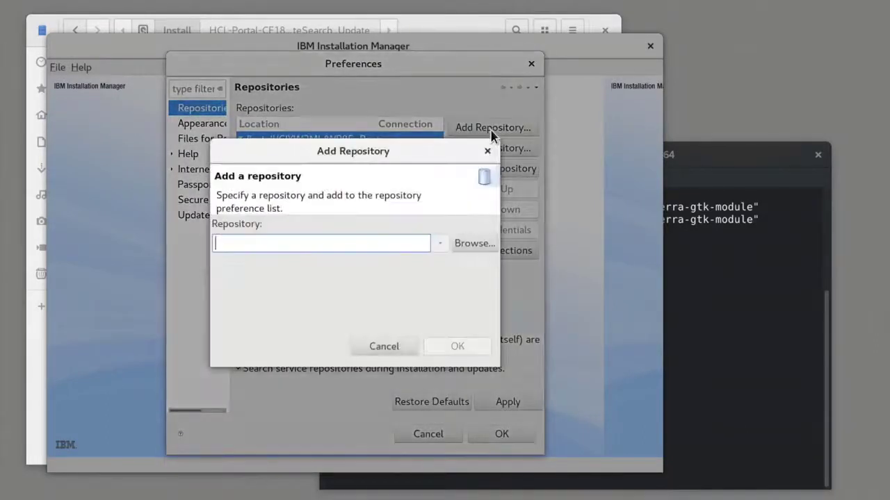
{"action": "left_click", "coordinate": [478, 242]}
{"action": "double_click", "coordinate": [171, 103]}
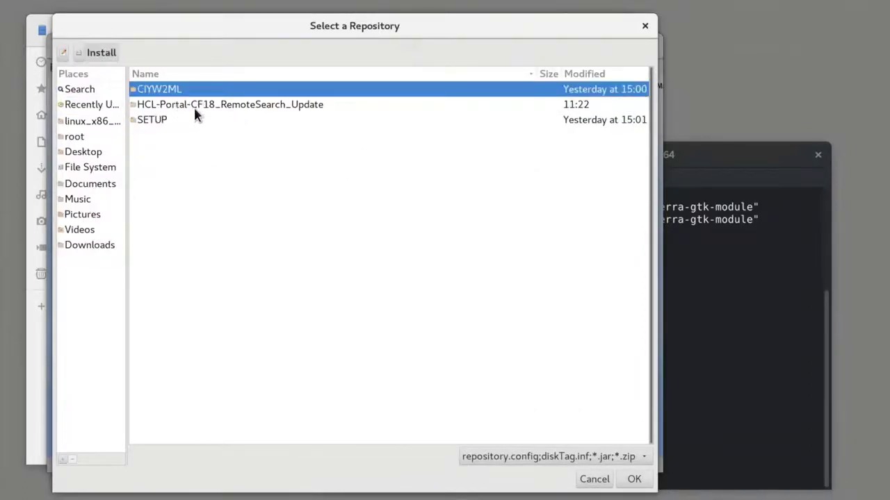
{"action": "double_click", "coordinate": [193, 105]}
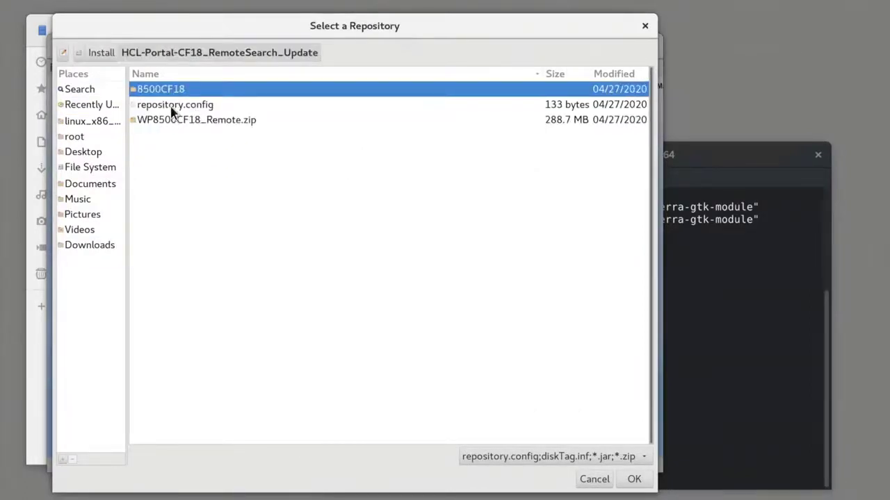
{"action": "double_click", "coordinate": [174, 106]}
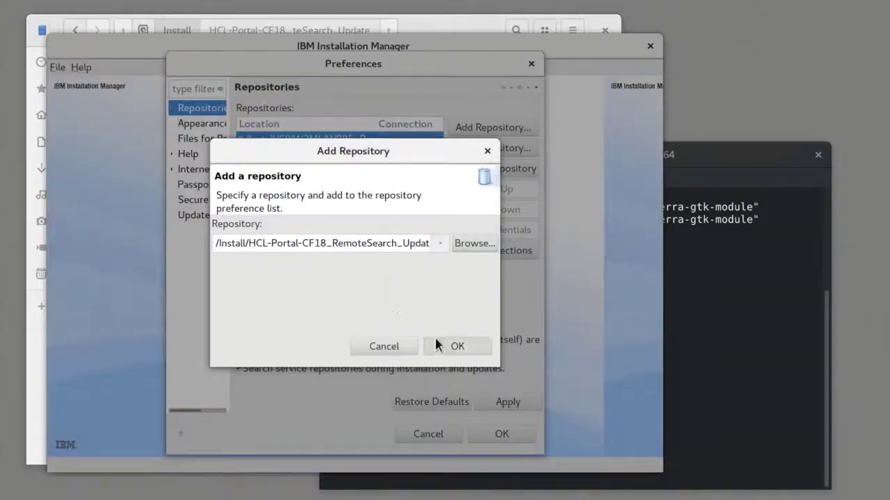
{"action": "left_click", "coordinate": [441, 344]}
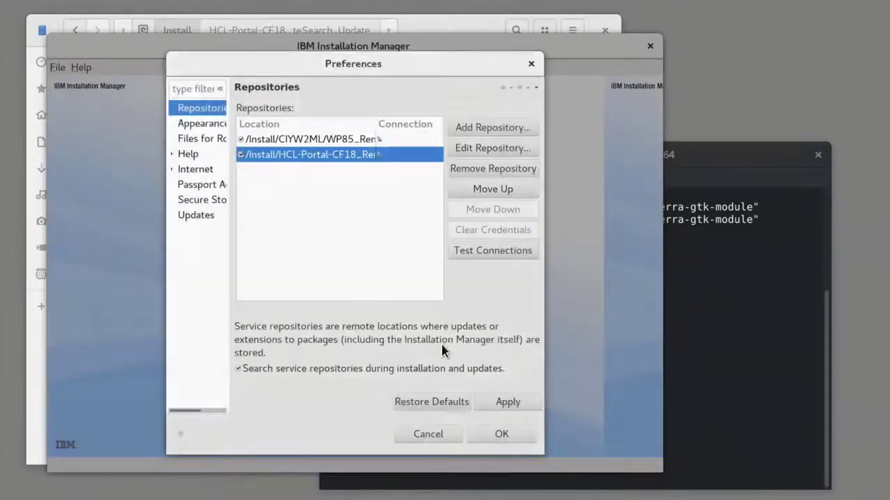
- Add the repository /Install/SETUP/products/WASND905/repository.config to the repository preferences
{"action": "left_click", "coordinate": [498, 129]}
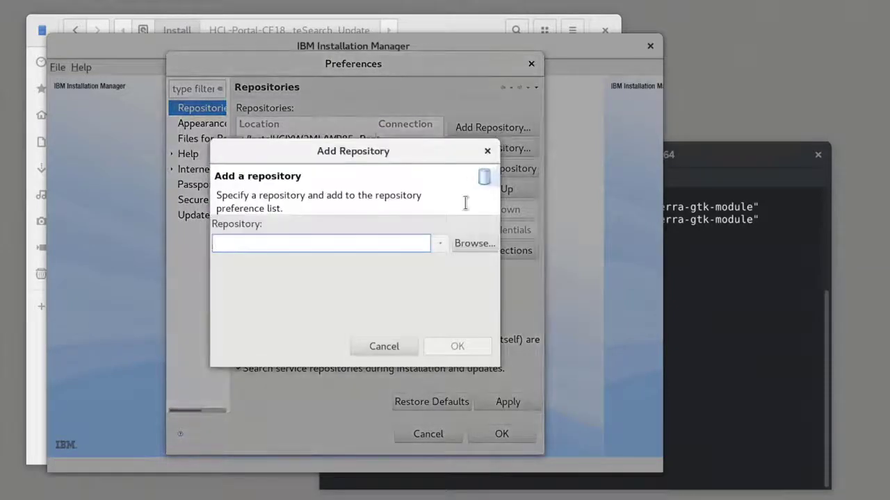
{"action": "left_click", "coordinate": [469, 245]}
{"action": "double_click", "coordinate": [181, 104]}
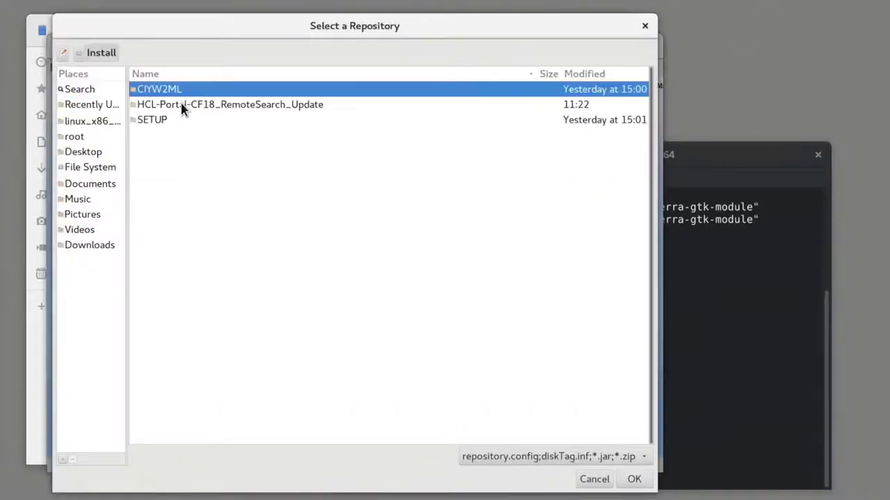
{"action": "double_click", "coordinate": [178, 119]}
{"action": "double_click", "coordinate": [177, 105]}
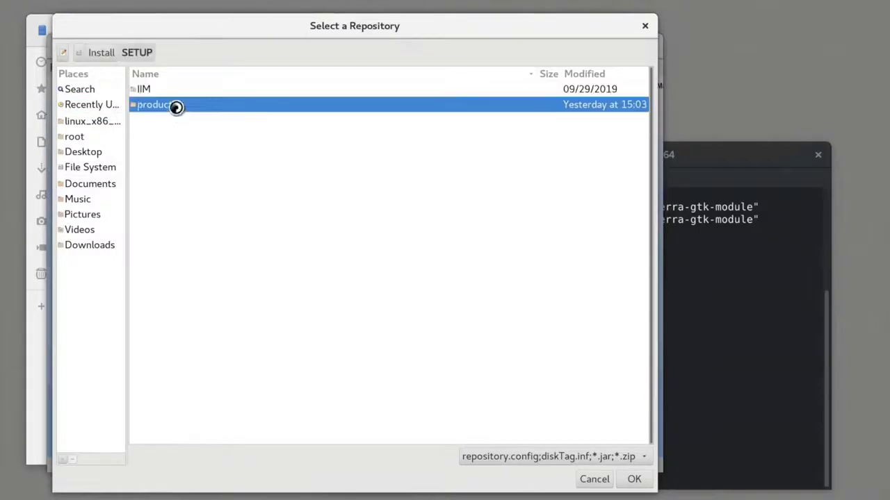
{"action": "double_click", "coordinate": [193, 120]}
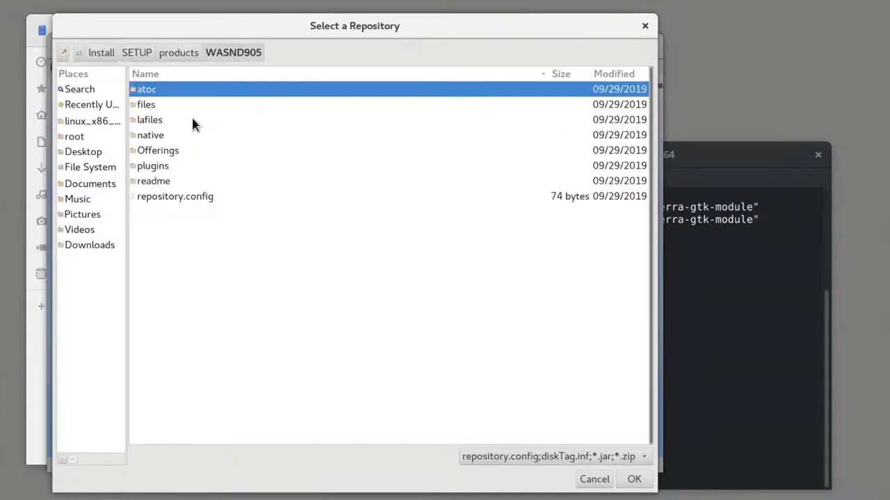
{"action": "left_click", "coordinate": [179, 201]}
{"action": "double_click", "coordinate": [177, 198]}
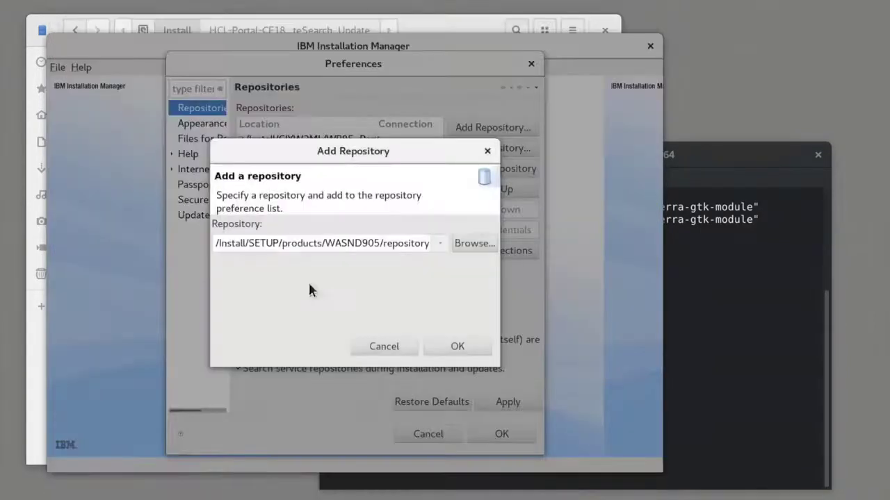
{"action": "left_click", "coordinate": [456, 346]}
- Add /Install/SETUP/products/JDK805/repository.config as another repository and save the preferences
{"action": "left_click", "coordinate": [497, 135]}
{"action": "left_click", "coordinate": [473, 243]}
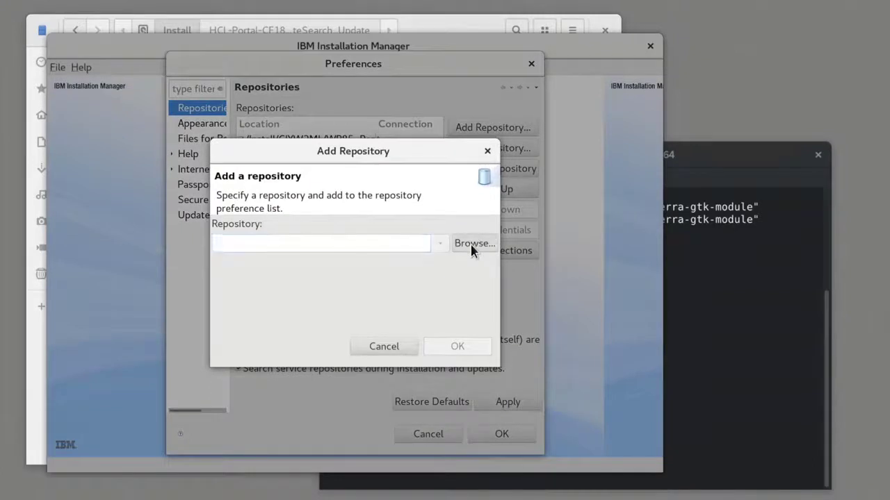
{"action": "double_click", "coordinate": [173, 105]}
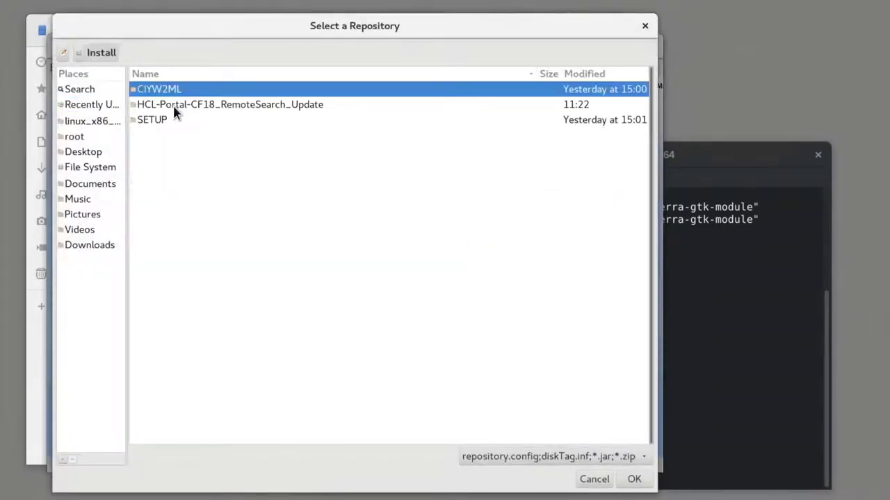
{"action": "double_click", "coordinate": [167, 119]}
{"action": "double_click", "coordinate": [168, 107]}
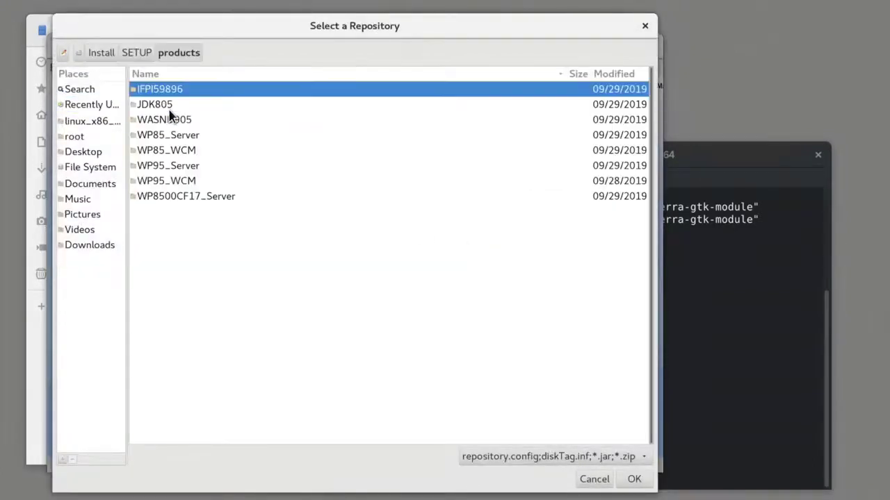
{"action": "double_click", "coordinate": [174, 105]}
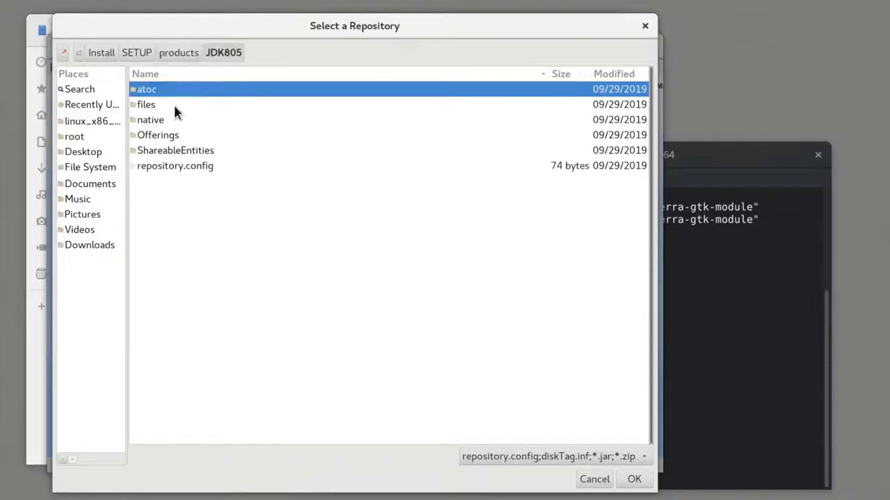
{"action": "left_click", "coordinate": [195, 169]}
{"action": "key", "text": "Return"}
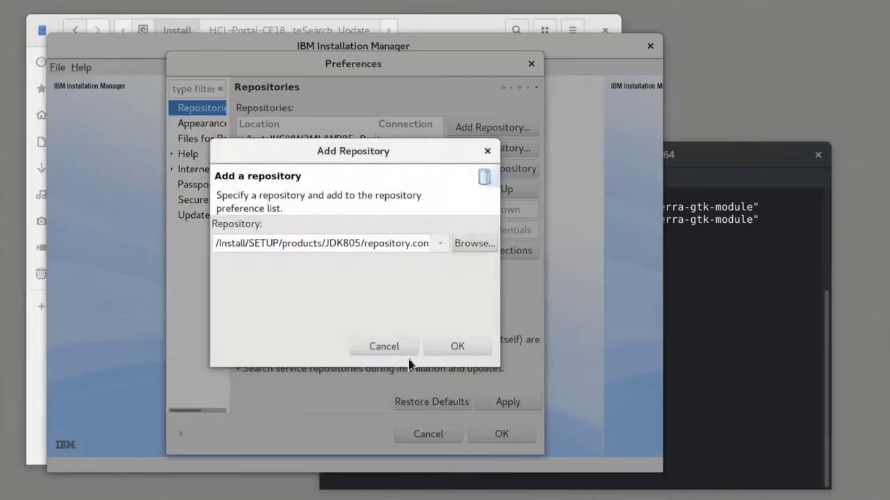
{"action": "left_click", "coordinate": [457, 346]}
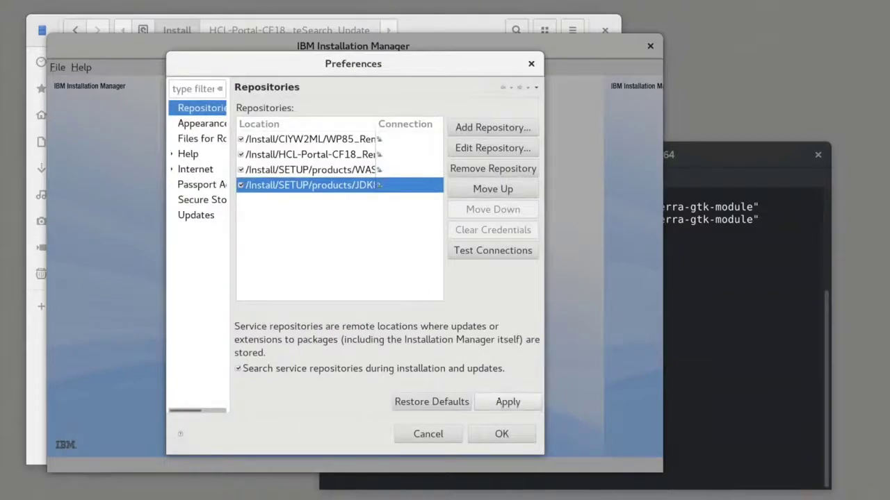
{"action": "left_click", "coordinate": [497, 434]}
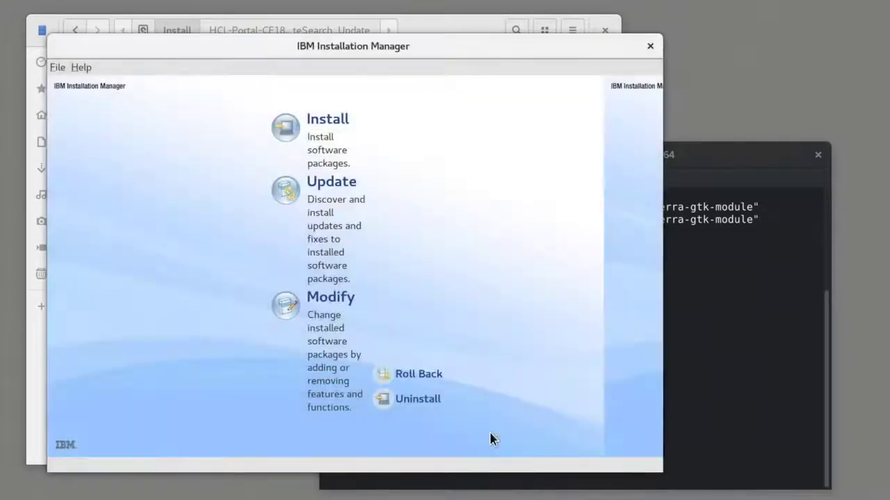
- Start installing packages, selecting Portal Remote Search 8.5.0.0 CF18, WebSphere Application Server 9.0.5.0 and both IBM SDK 8.0.5.35 versions
{"action": "left_click", "coordinate": [296, 132]}
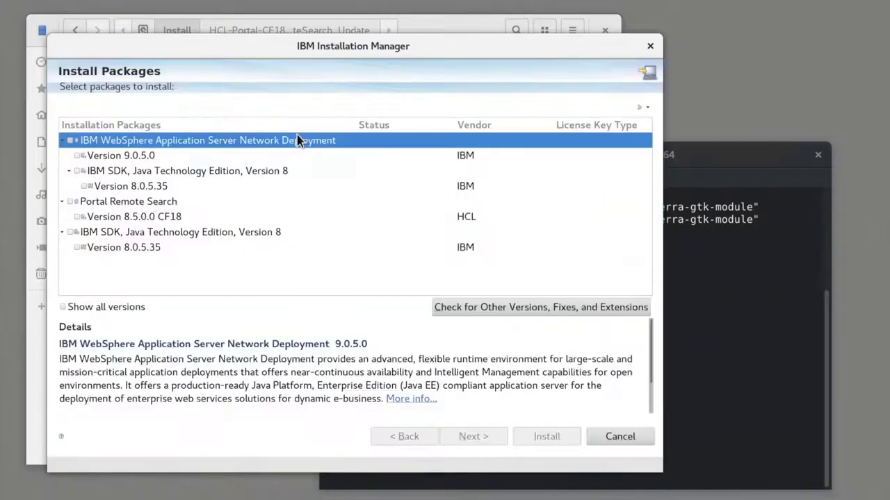
{"action": "left_click", "coordinate": [77, 217]}
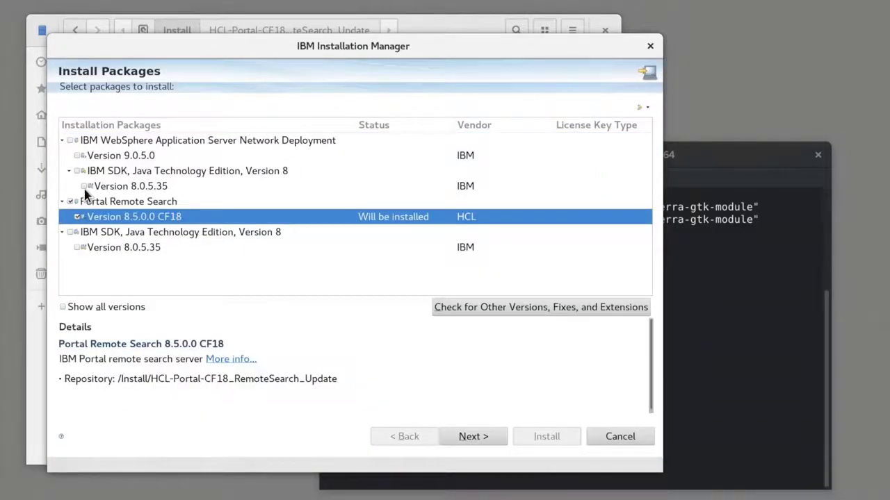
{"action": "left_click", "coordinate": [83, 187]}
{"action": "left_click", "coordinate": [77, 248]}
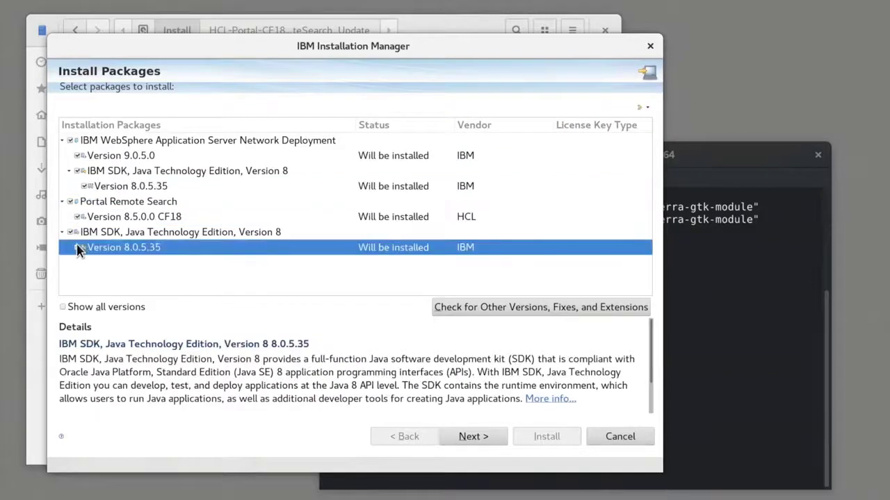
{"action": "left_click", "coordinate": [487, 438]}
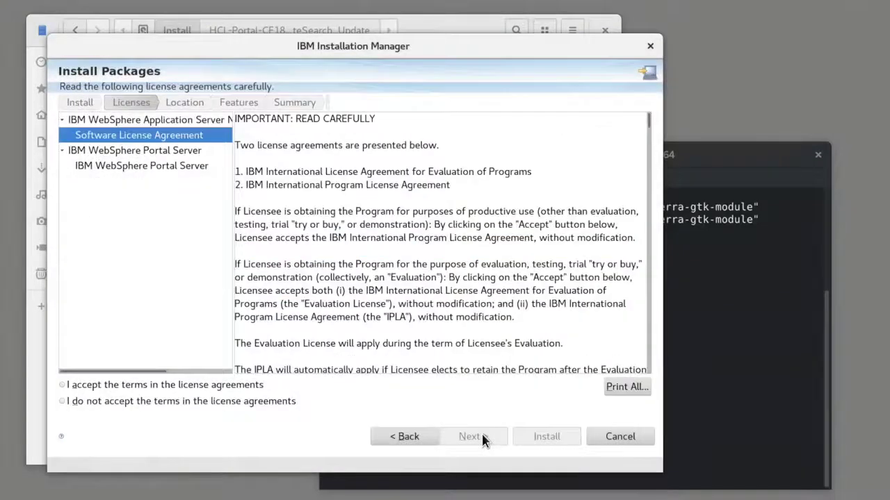
- Accept the license agreements and keep the shared resources directory /opt/IBM/IMShared
{"action": "left_click", "coordinate": [252, 385]}
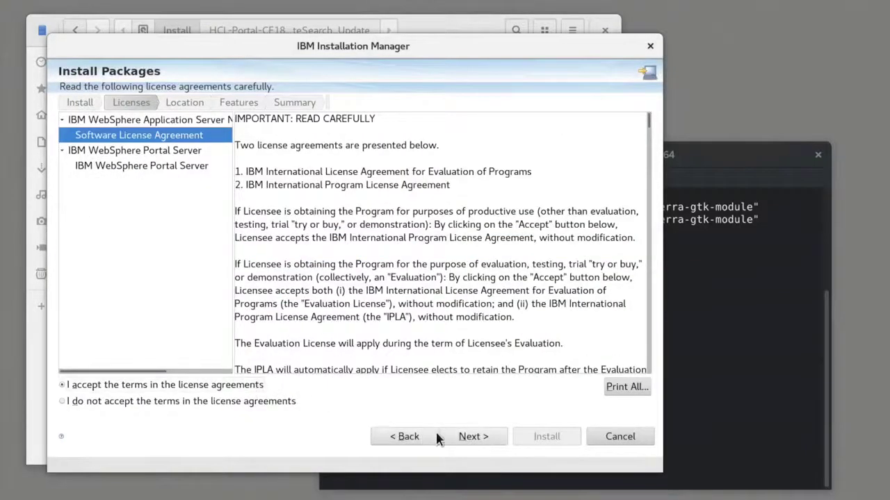
{"action": "left_click", "coordinate": [465, 439]}
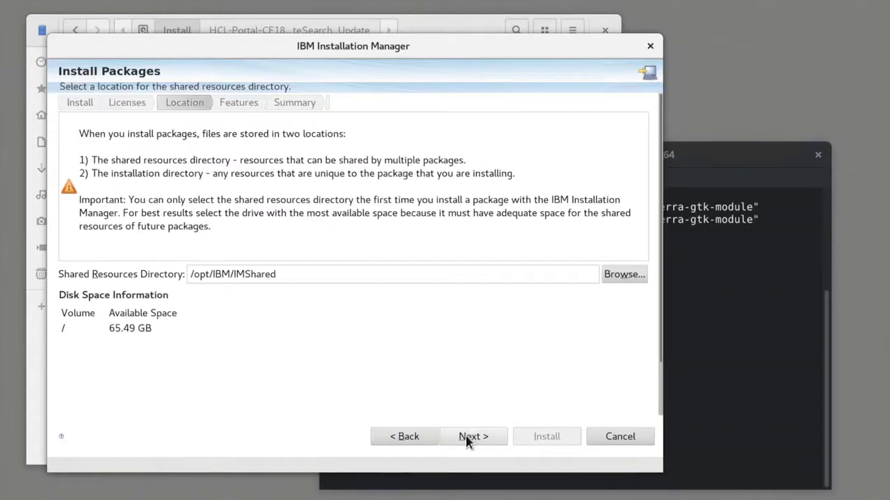
{"action": "left_click", "coordinate": [466, 439]}
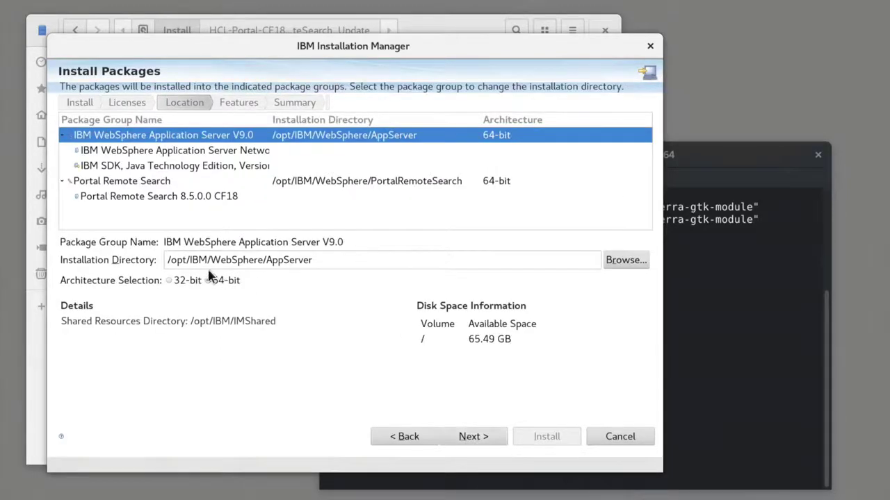
- Set the WebSphere Application Server V9.0 installation directory to /opt/HCL/AppServer
{"action": "left_click_drag", "start_coordinate": [191, 261], "coordinate": [264, 261]}
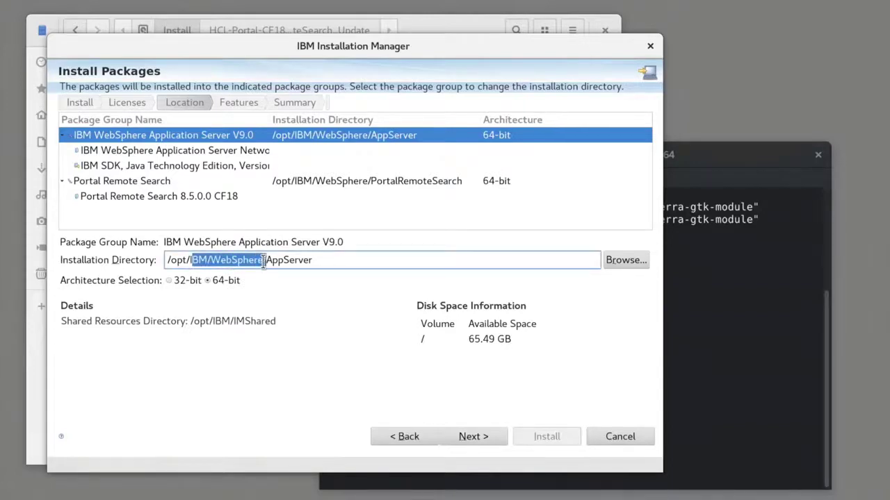
{"action": "key", "text": "Delete"}
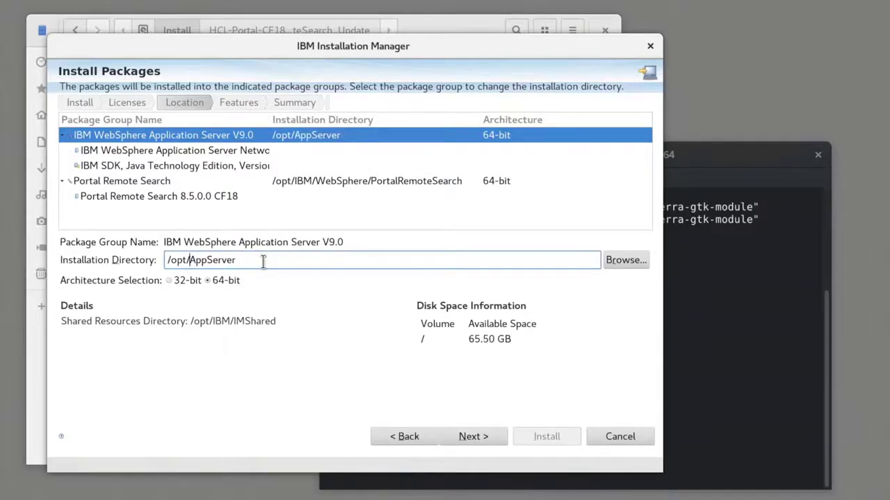
{"action": "type", "text": "HCL/"}
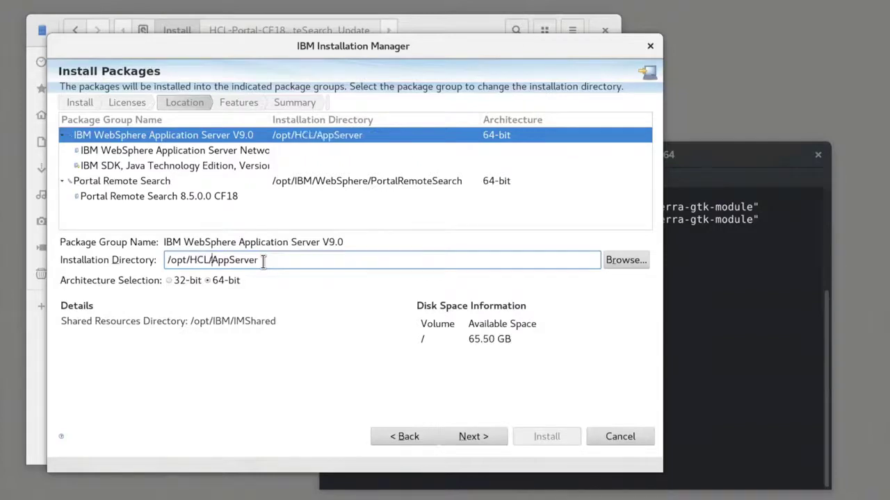
- Set the Portal Remote Search installation directory to /opt/HCL/PortalRemoteSearch
{"action": "left_click", "coordinate": [401, 182]}
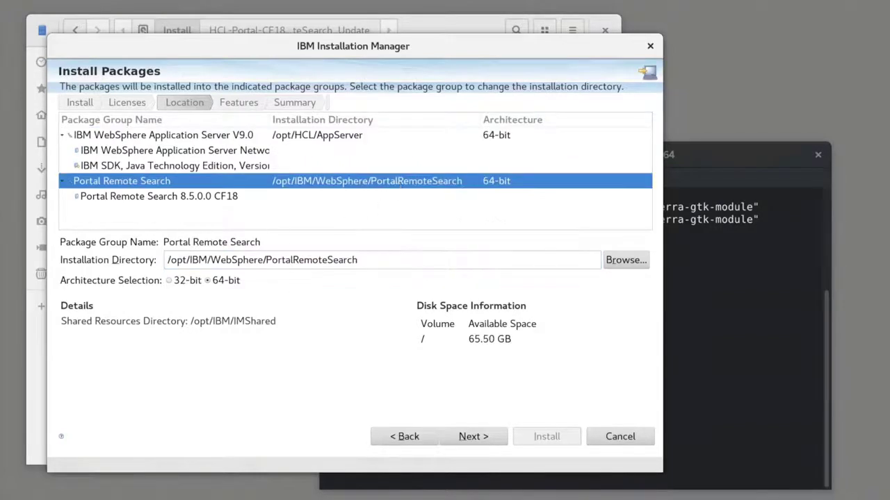
{"action": "left_click_drag", "start_coordinate": [195, 259], "coordinate": [259, 259]}
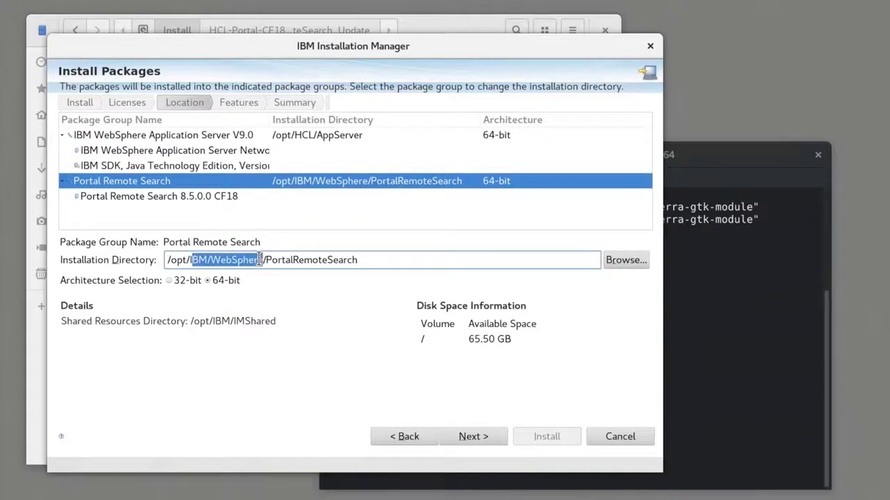
{"action": "key", "text": "BackSpace"}
{"action": "key", "text": "BackSpace"}
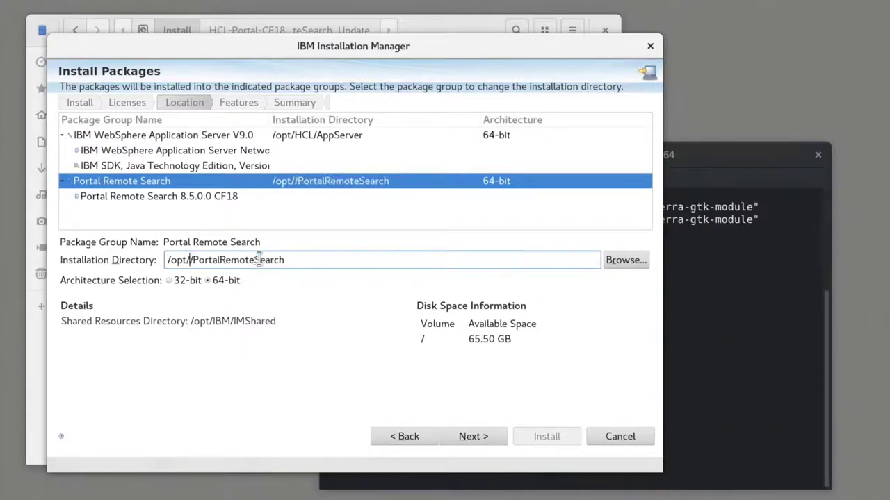
{"action": "type", "text": "HCL"}
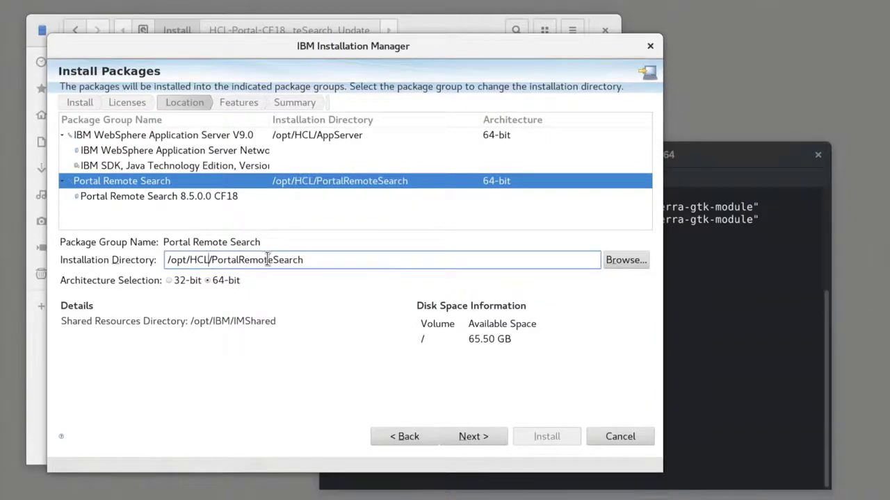
- Keep the default translations and enable the Document Conversion Service configuration feature of Portal Remote Search
{"action": "left_click", "coordinate": [464, 441]}
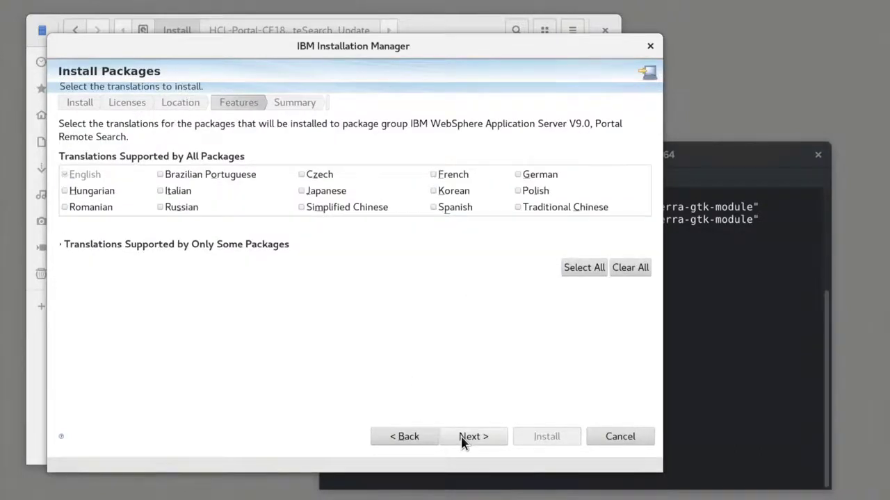
{"action": "left_click", "coordinate": [464, 441]}
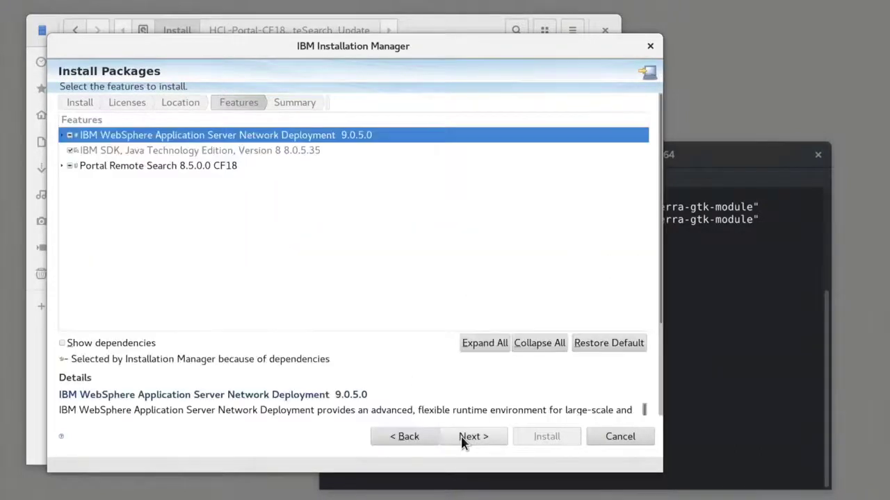
{"action": "left_click", "coordinate": [62, 167]}
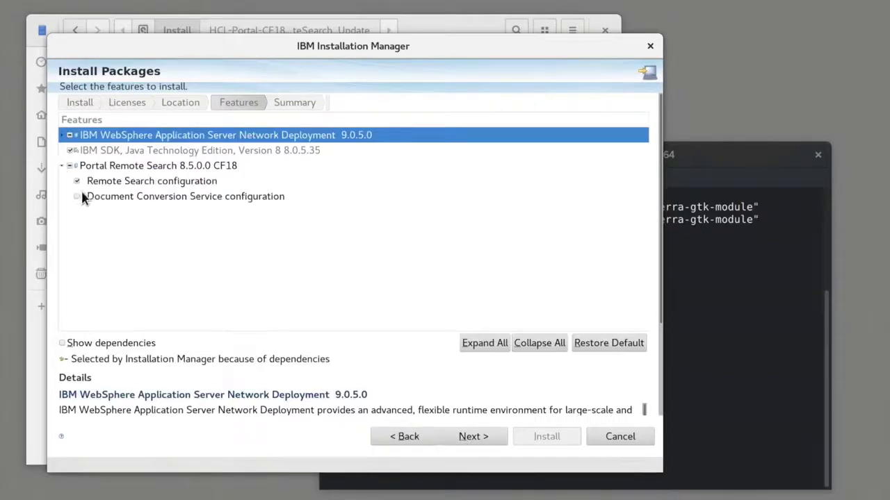
{"action": "left_click", "coordinate": [77, 197]}
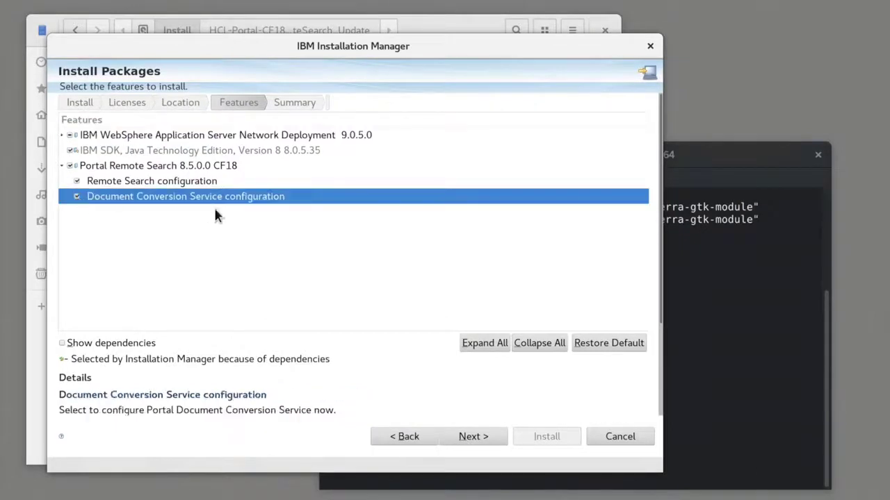
{"action": "left_click", "coordinate": [467, 439]}
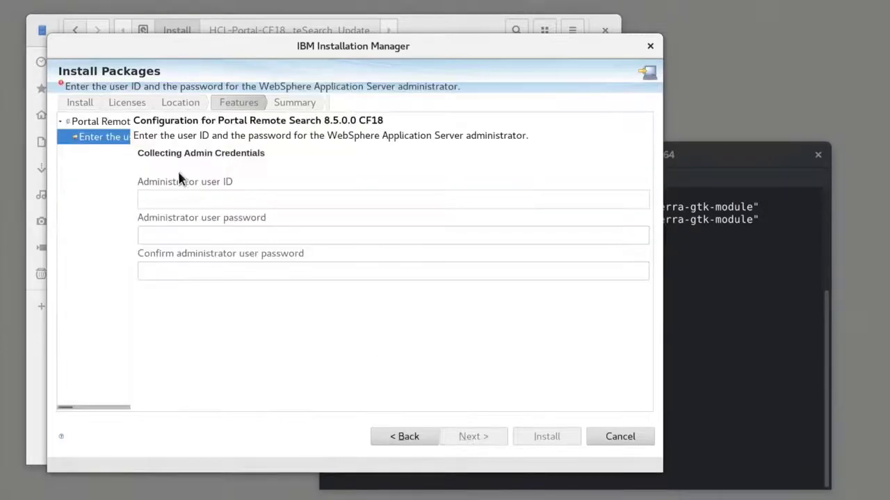
- Enter the WebSphere administrator user ID wpsadmin and the administrator password in both password fields
{"action": "left_click", "coordinate": [170, 202]}
{"action": "type", "text": "wpsadmin"}
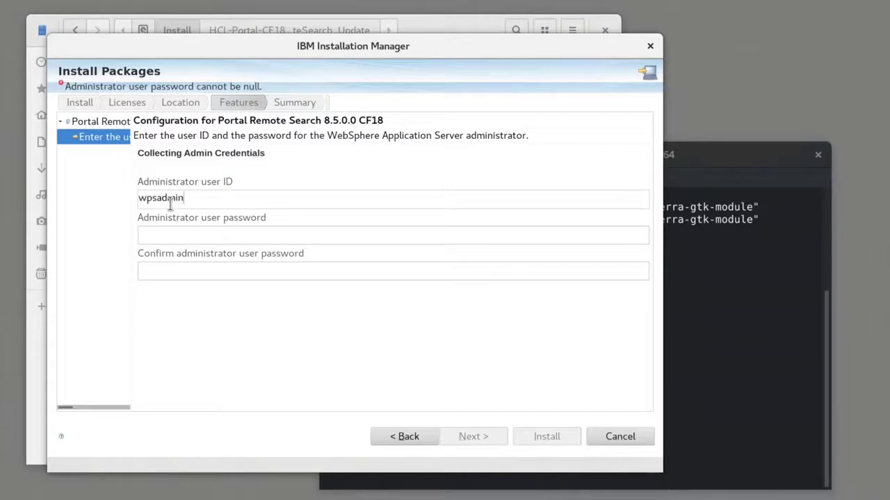
{"action": "key", "text": "Tab"}
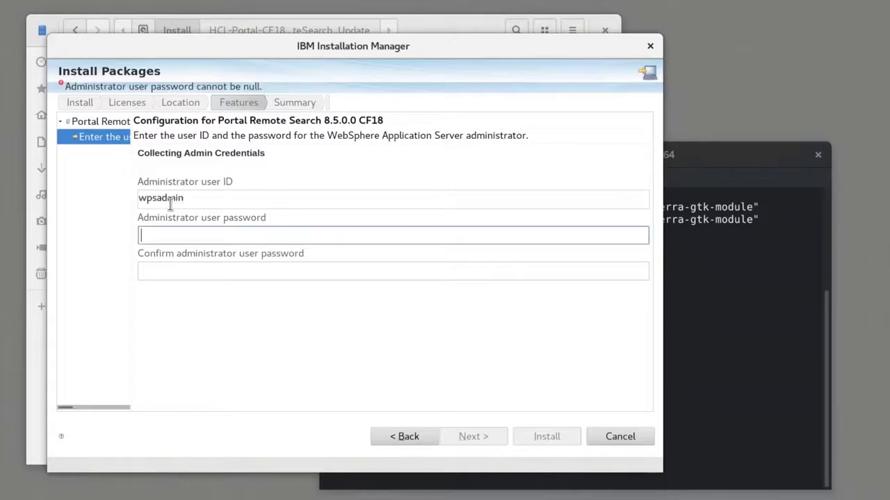
{"action": "type", "text": "w"}
{"action": "type", "text": "admin"}
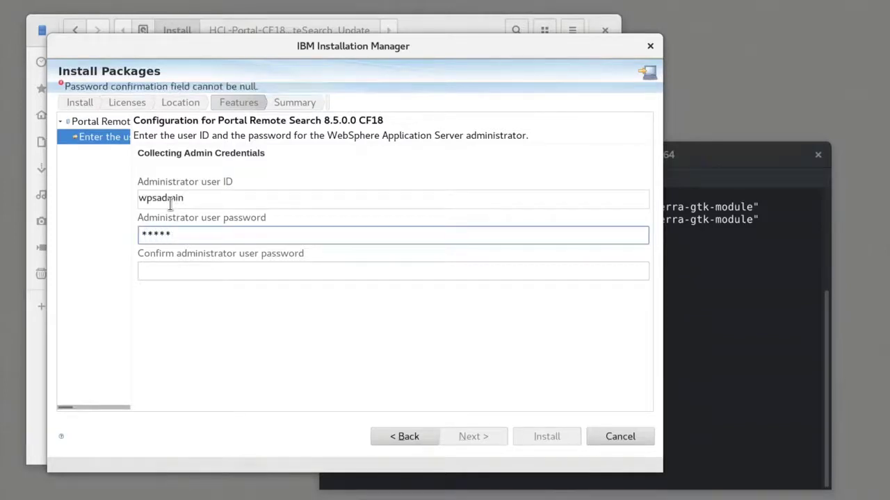
{"action": "key", "text": "Tab"}
{"action": "type", "text": "wp"}
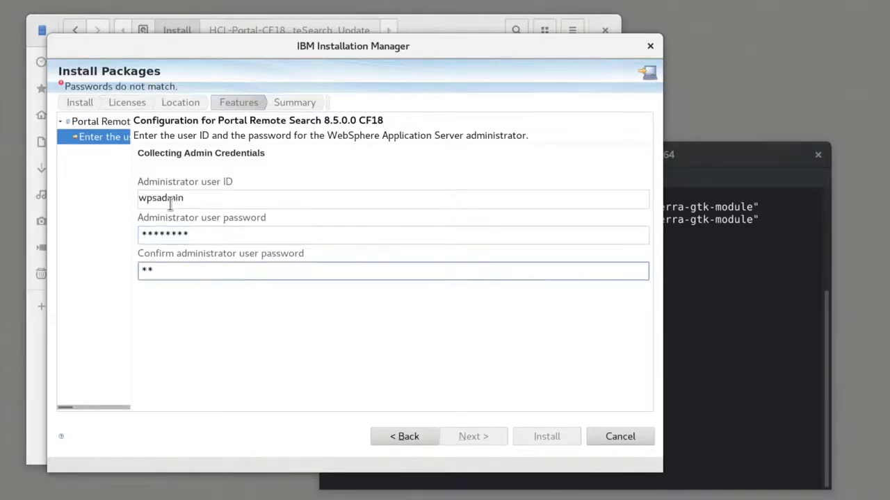
{"action": "type", "text": "sadmin"}
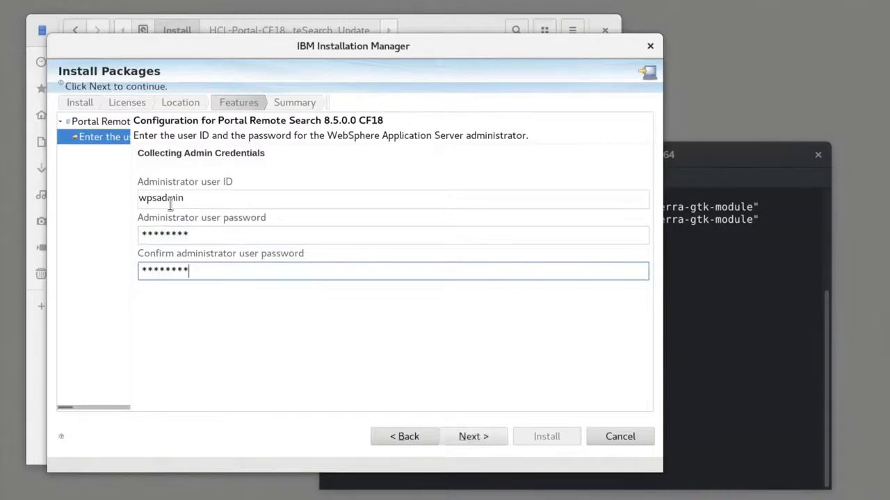
- Proceed to the summary, install the packages, and finish without starting any program
{"action": "left_click", "coordinate": [464, 437]}
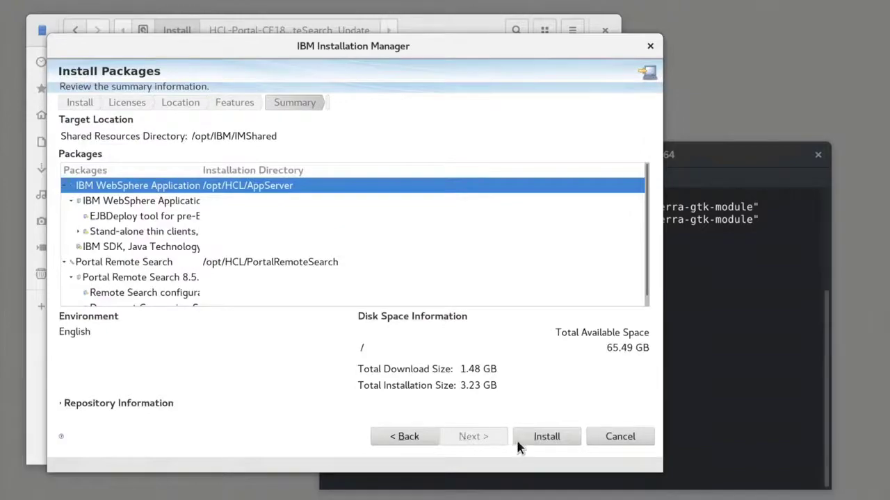
{"action": "left_click", "coordinate": [547, 438]}
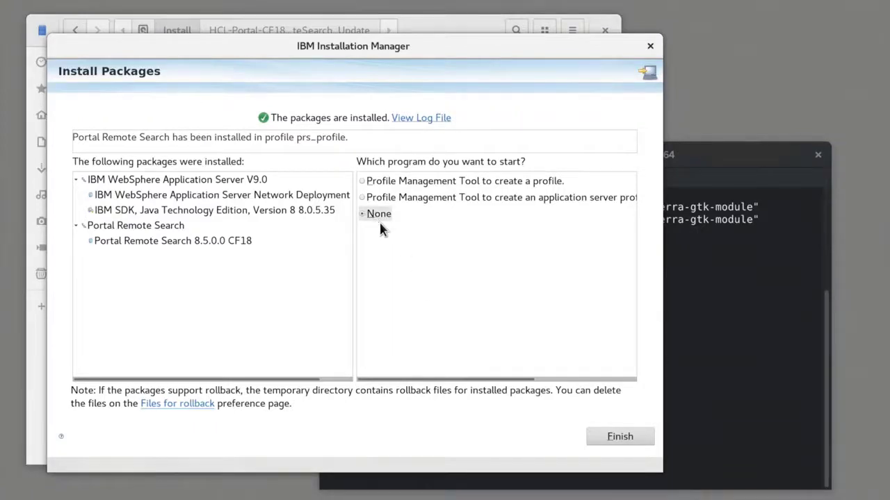
{"action": "left_click", "coordinate": [607, 438]}
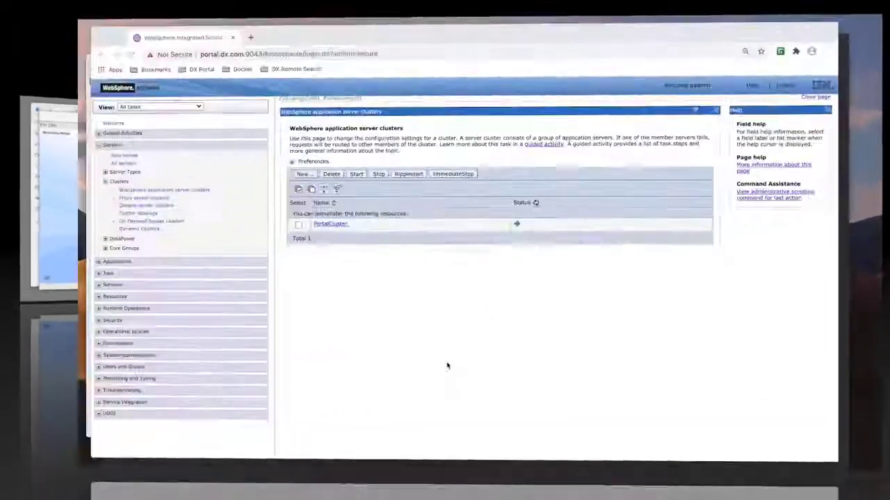
- Open the PRS bookmark in the browser and log in to the remote search server's Integrated Solutions Console as wpsadmin
{"action": "key", "text": "ctrl+Up"}
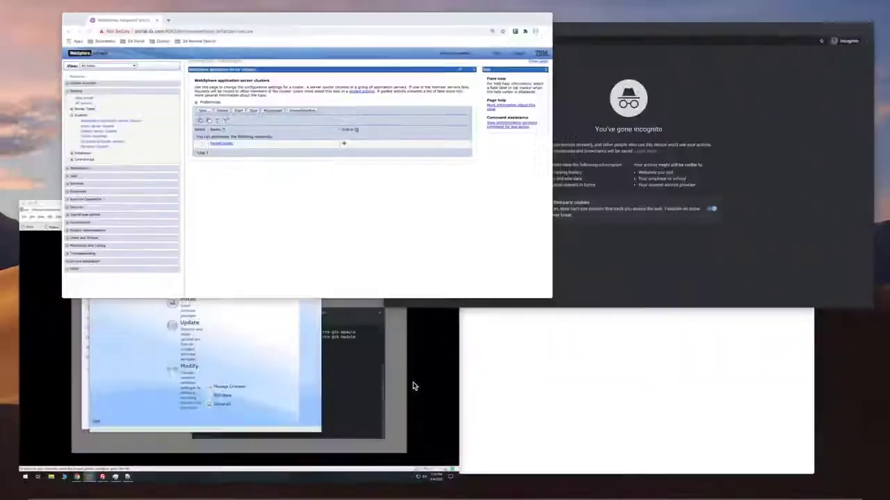
{"action": "left_click", "coordinate": [558, 245]}
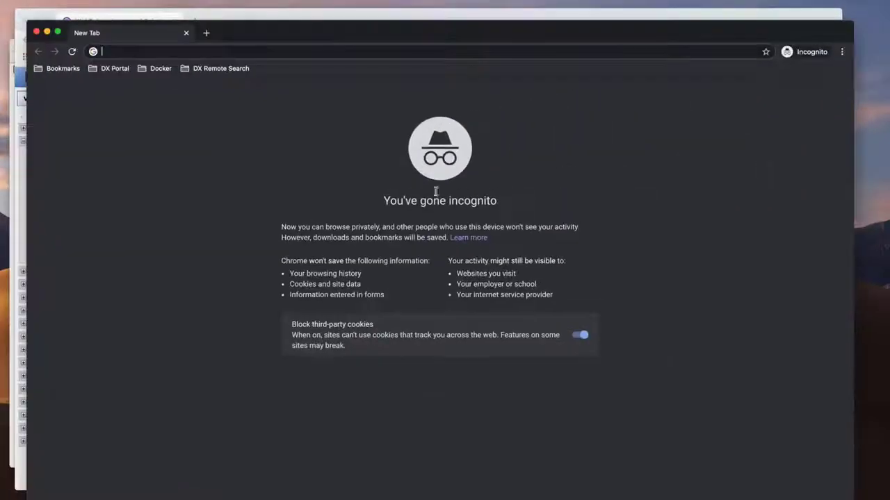
{"action": "left_click", "coordinate": [220, 68]}
{"action": "mouse_move", "coordinate": [258, 89]}
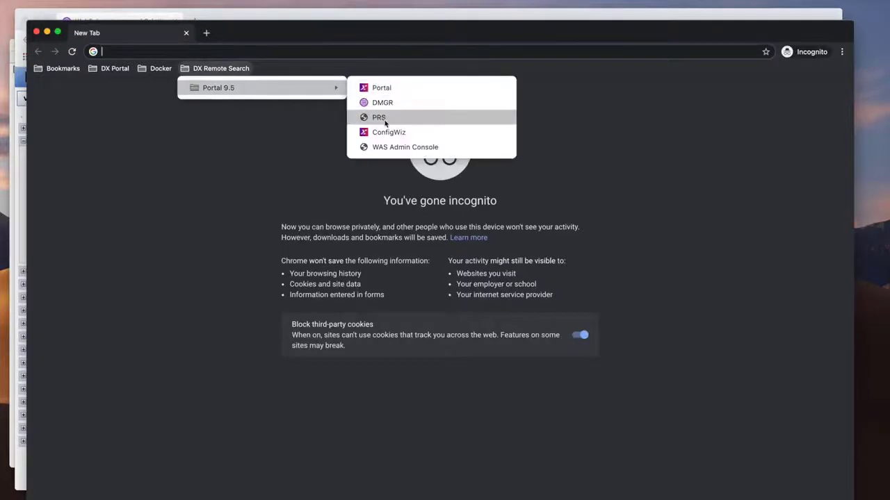
{"action": "left_click", "coordinate": [384, 118]}
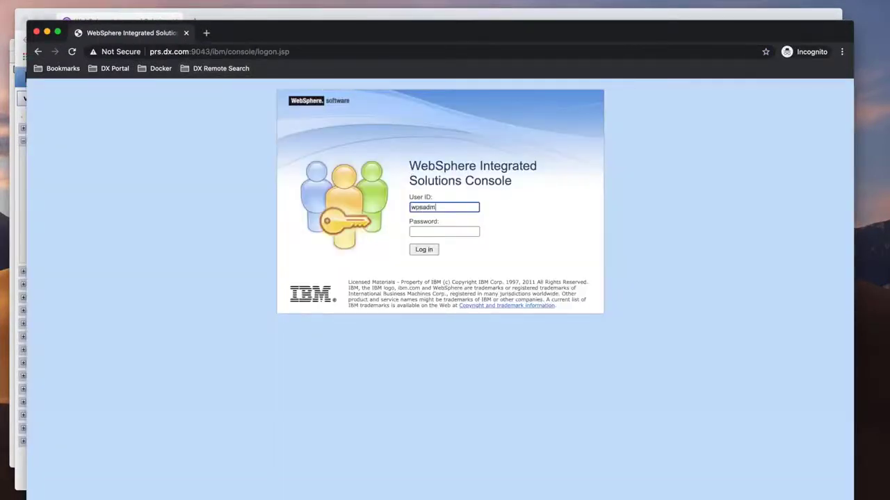
{"action": "key", "text": "Tab"}
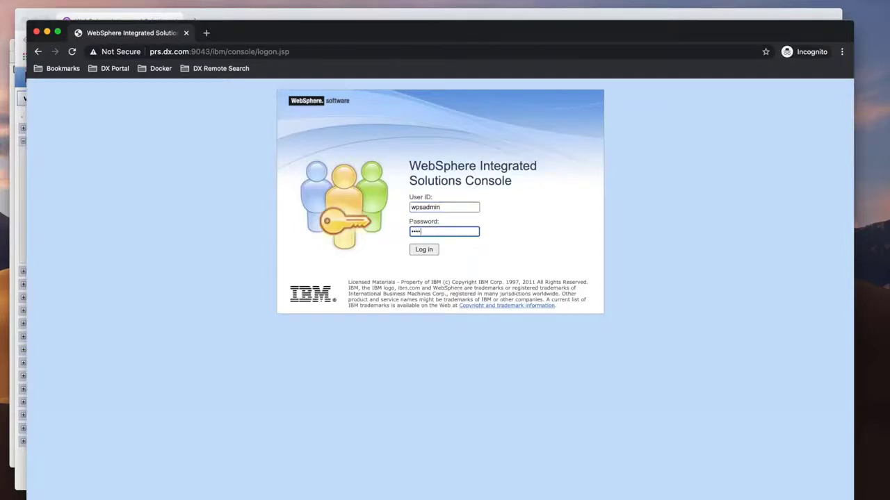
{"action": "key", "text": "Return"}
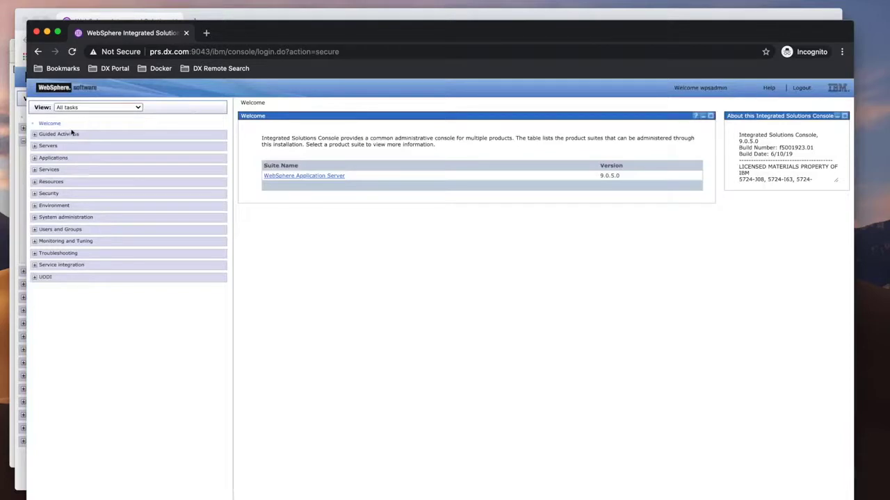
- Review the remote search server's application servers and its installed WebSphere enterprise applications
{"action": "left_click", "coordinate": [48, 146]}
{"action": "left_click", "coordinate": [57, 159]}
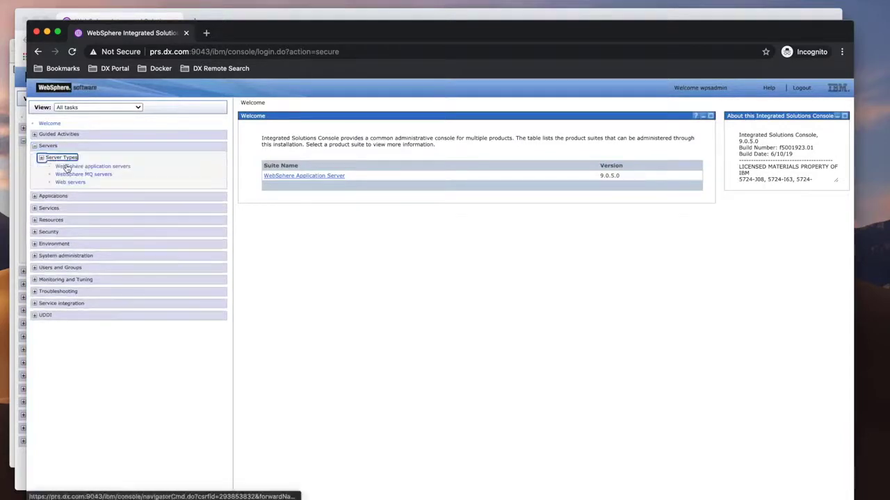
{"action": "left_click", "coordinate": [64, 167]}
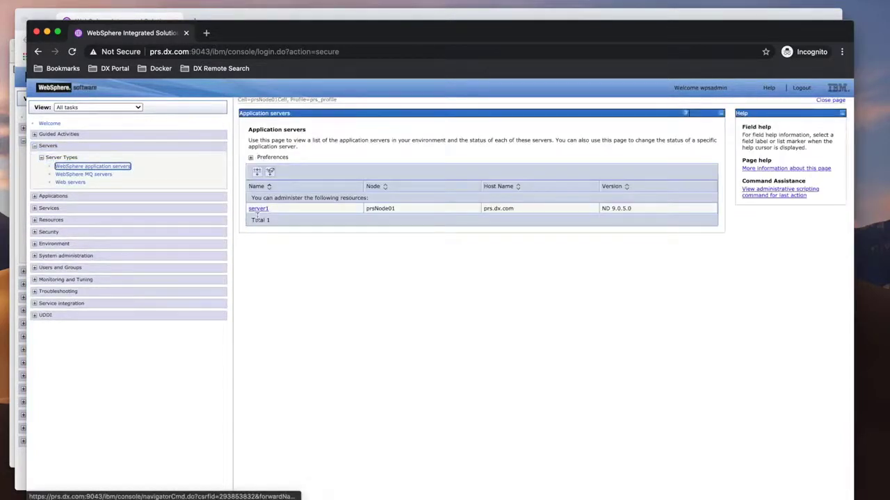
{"action": "left_click", "coordinate": [53, 196]}
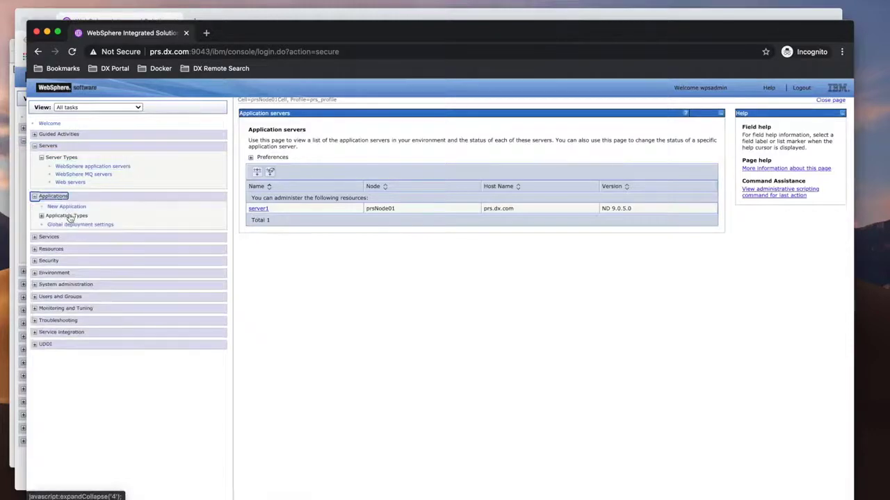
{"action": "left_click", "coordinate": [68, 216]}
{"action": "left_click", "coordinate": [86, 224]}
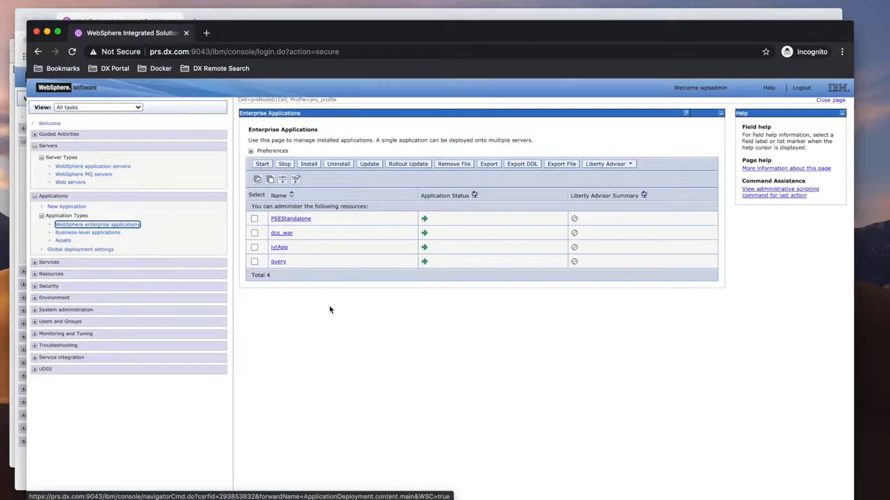
- Read through the table of contents of the Remote search service documentation page
{"action": "key", "text": "super+grave"}
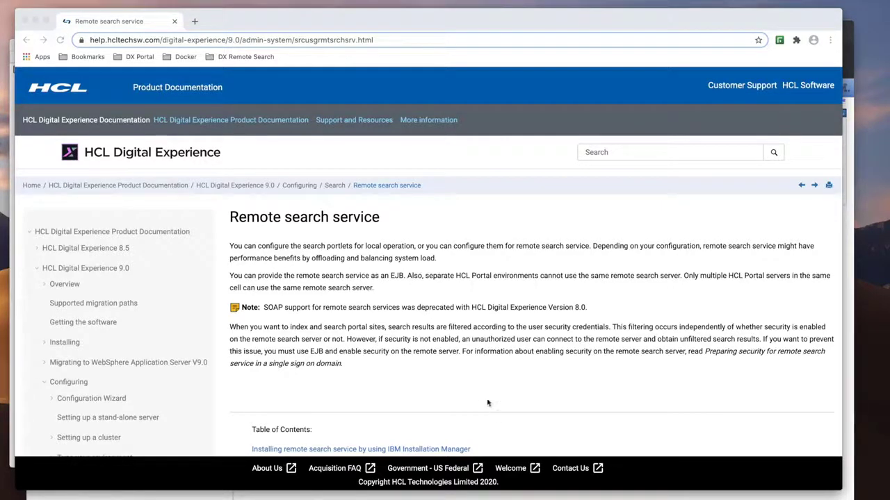
{"action": "scroll", "coordinate": [472, 371], "scroll_direction": "down", "scroll_amount": 3}
{"action": "scroll", "coordinate": [473, 375], "scroll_direction": "down", "scroll_amount": 2}
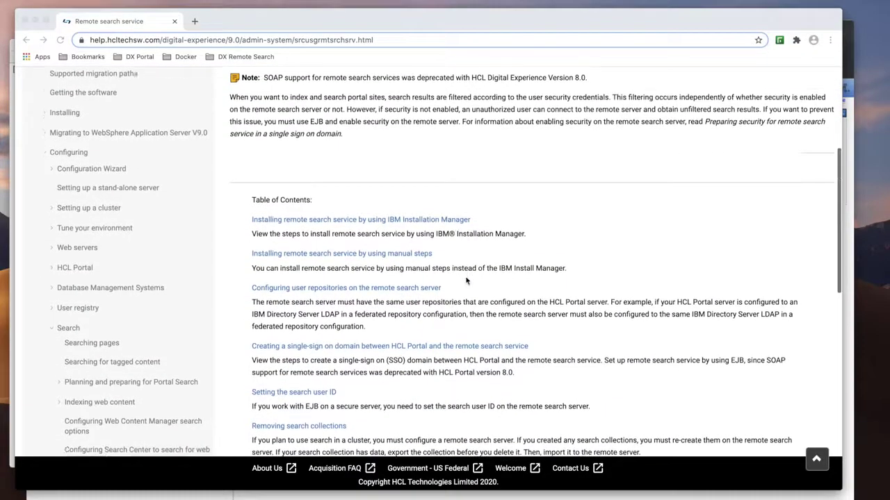
{"action": "scroll", "coordinate": [465, 276], "scroll_direction": "down", "scroll_amount": 3}
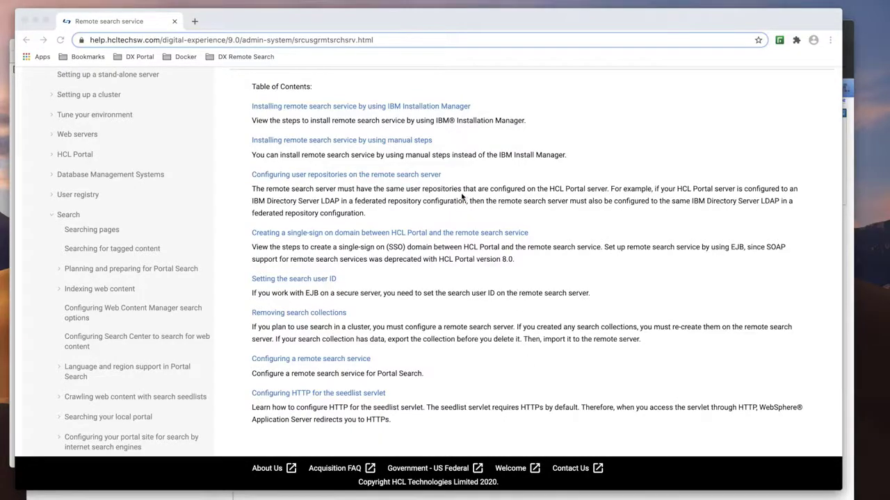
- Inspect the Portal server's Global security federated repositories and the PLDAP repository's LDAP server settings
{"action": "key", "text": "ctrl+Up"}
{"action": "left_click", "coordinate": [263, 163]}
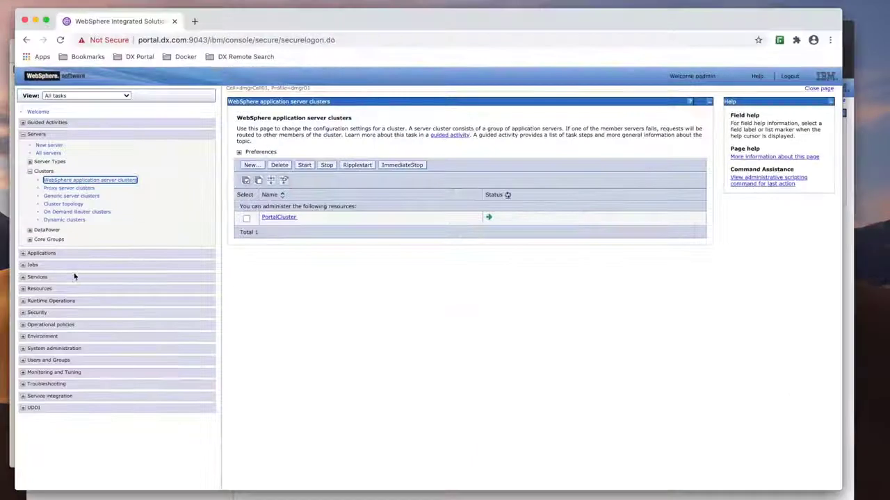
{"action": "left_click", "coordinate": [40, 313]}
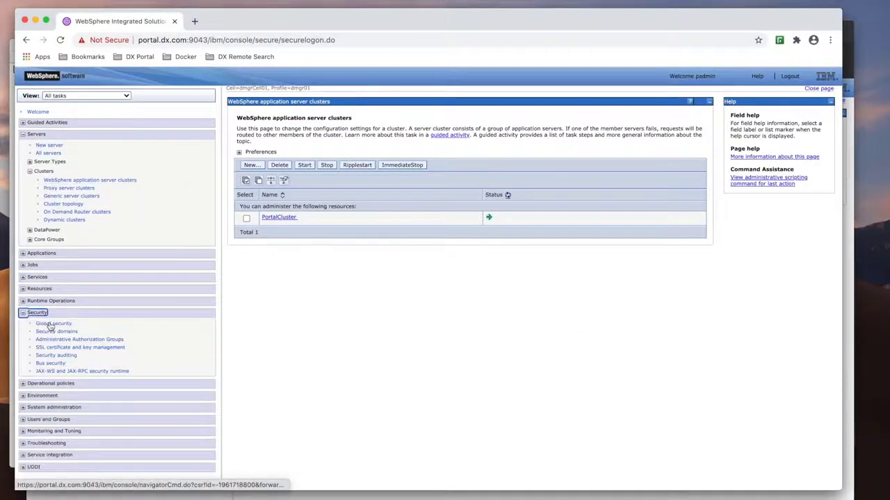
{"action": "left_click", "coordinate": [51, 324]}
{"action": "left_click", "coordinate": [356, 368]}
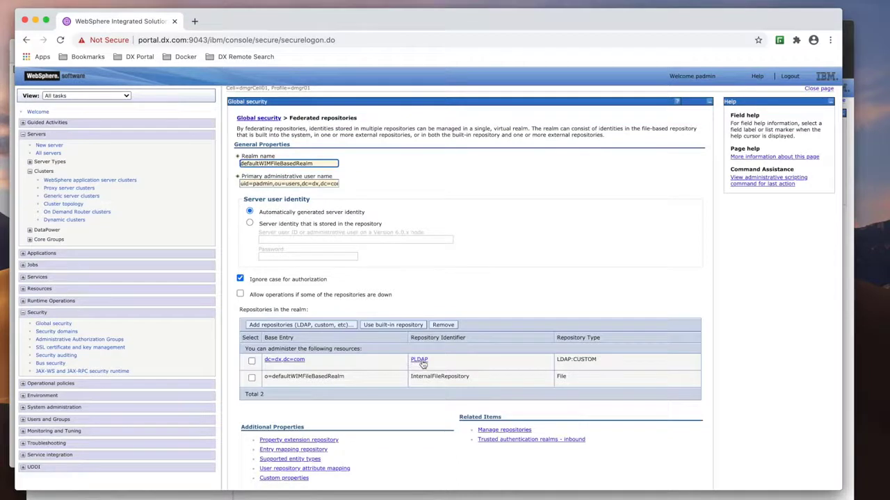
{"action": "left_click", "coordinate": [420, 360]}
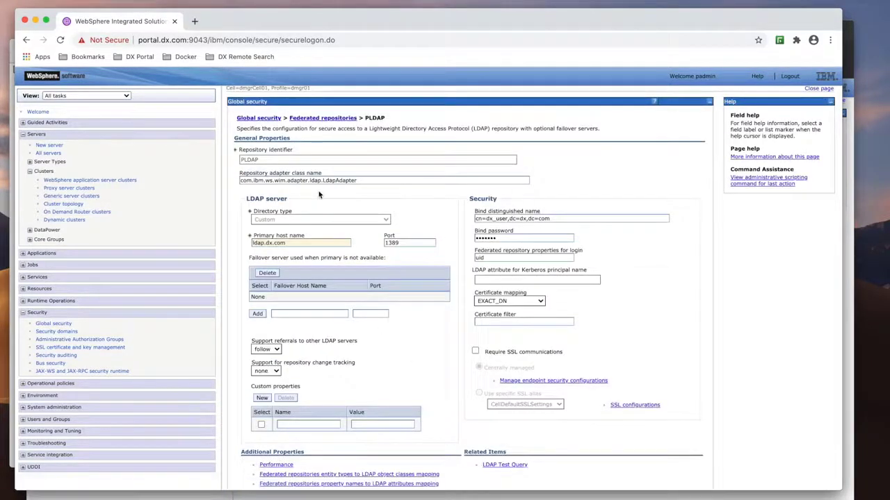
{"action": "triple_click", "coordinate": [251, 244]}
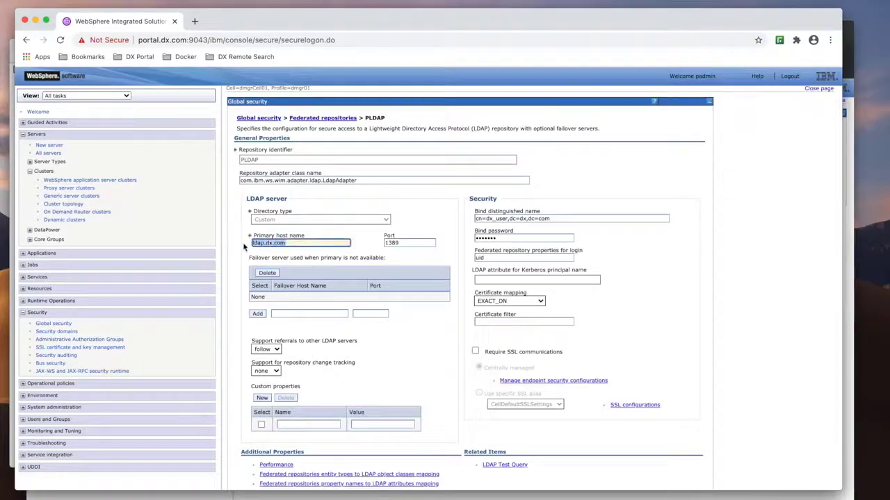
- On the remote search server's console, open Global security's federated repositories configuration and start adding a repository
{"action": "key", "text": "ctrl+Up"}
{"action": "left_click", "coordinate": [357, 160]}
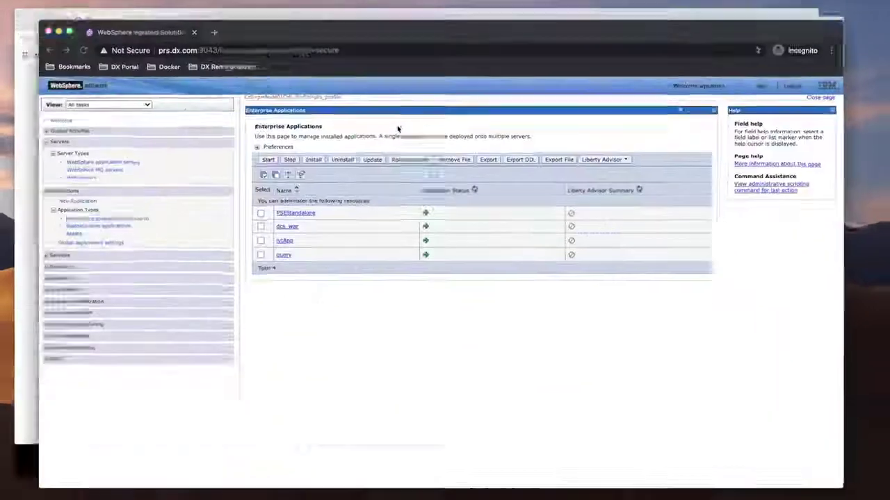
{"action": "left_click", "coordinate": [34, 286]}
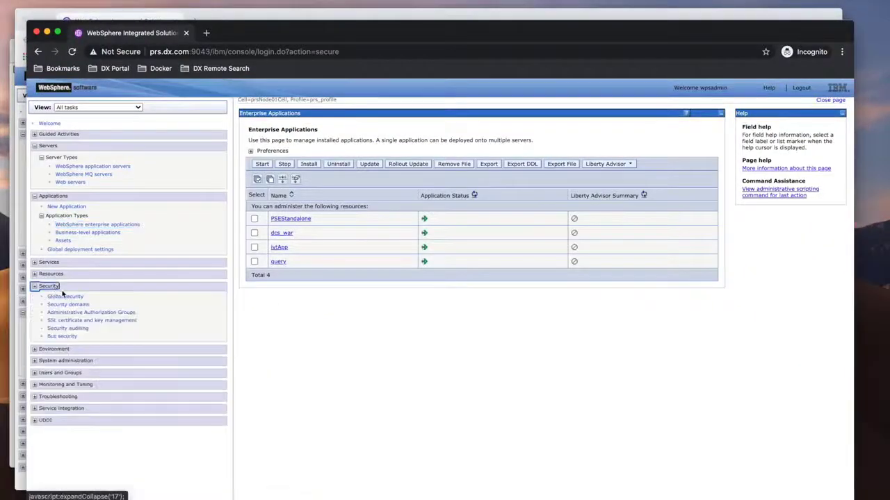
{"action": "left_click", "coordinate": [64, 297]}
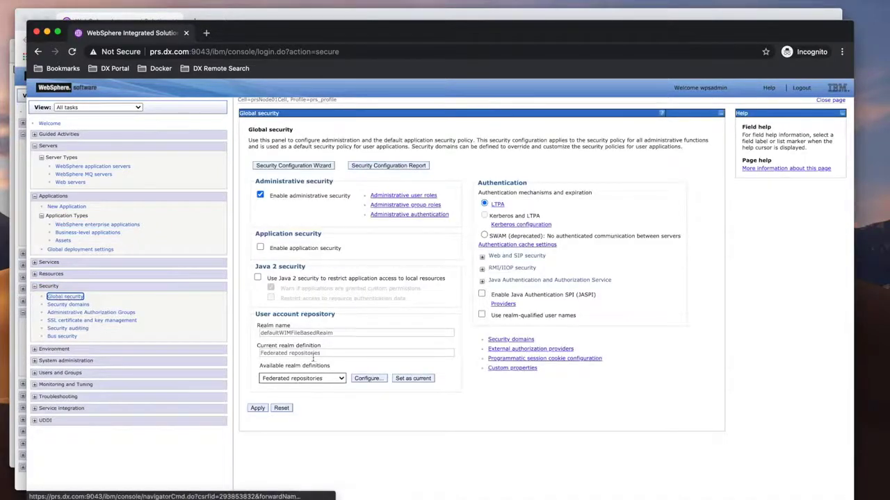
{"action": "left_click", "coordinate": [362, 380]}
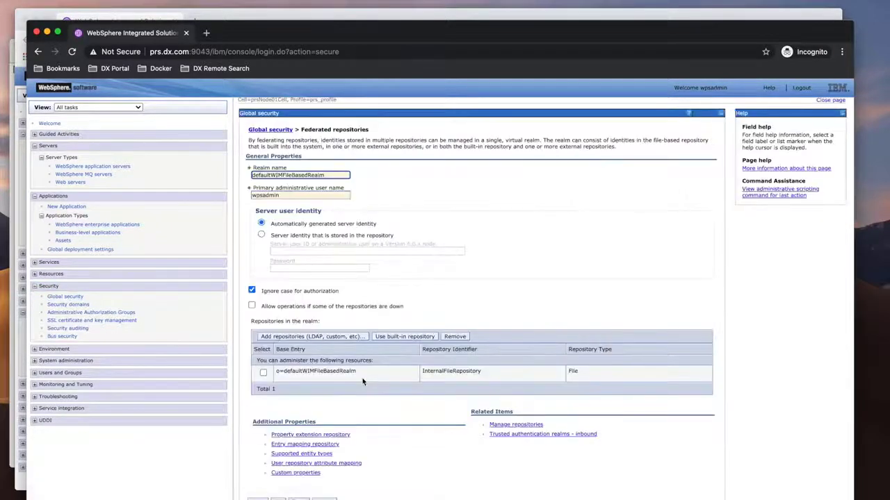
{"action": "left_click", "coordinate": [353, 337]}
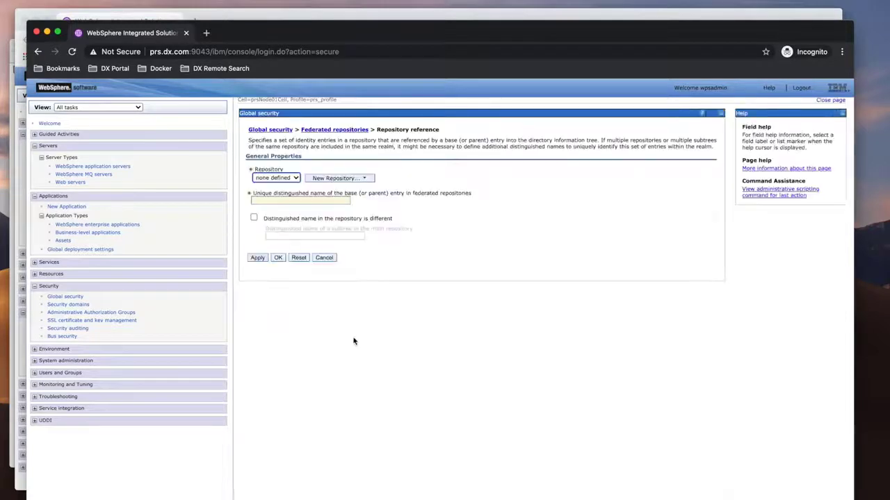
- Create a new LDAP repository reference and set its directory type to Custom
{"action": "left_click", "coordinate": [353, 179]}
{"action": "left_click", "coordinate": [345, 186]}
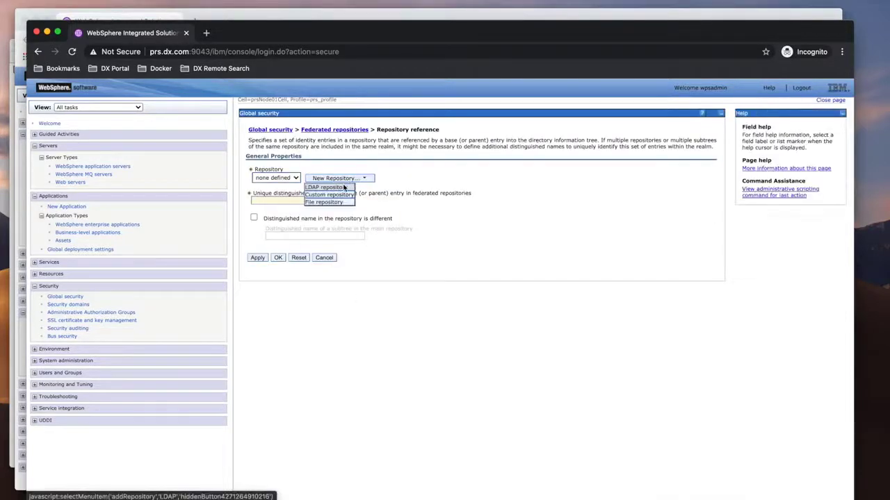
{"action": "left_click", "coordinate": [327, 228]}
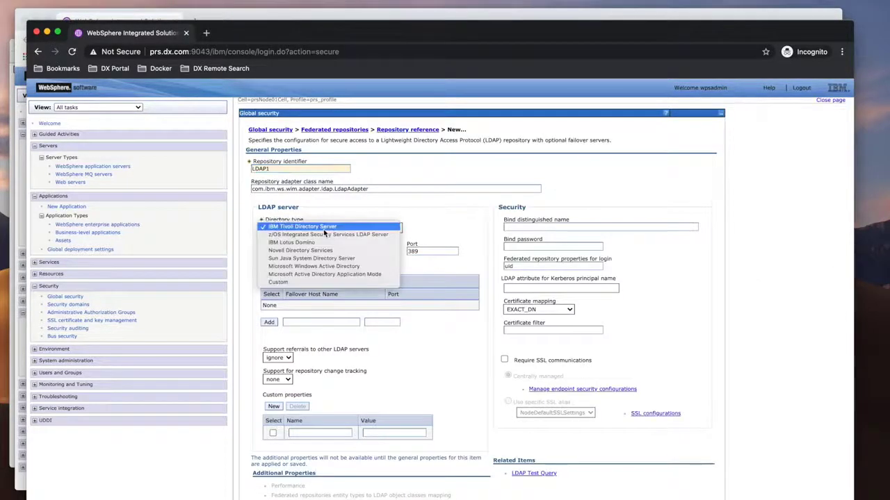
{"action": "left_click", "coordinate": [304, 283]}
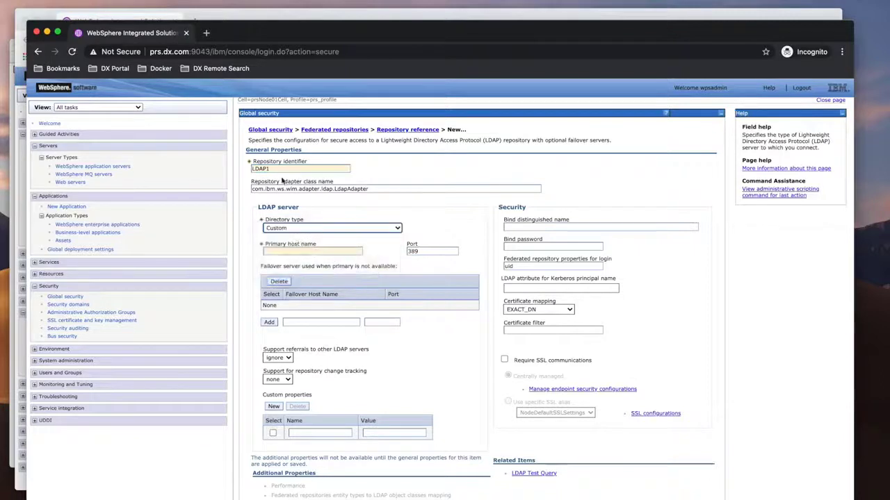
- Set the repository identifier to PLDAP and the primary host name to ldap.dx.com
{"action": "left_click_drag", "start_coordinate": [279, 168], "coordinate": [228, 171]}
{"action": "type", "text": "P"}
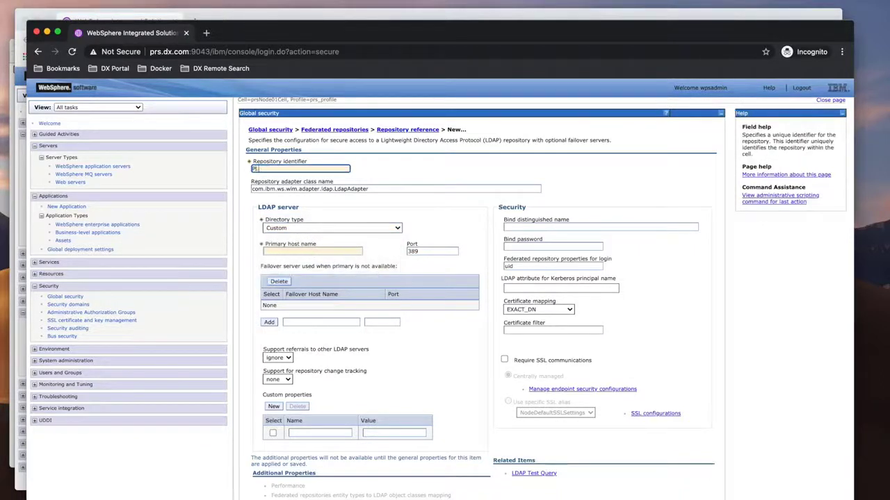
{"action": "type", "text": "LDAP"}
{"action": "left_click", "coordinate": [267, 252]}
{"action": "type", "text": "ldap.dx.com"}
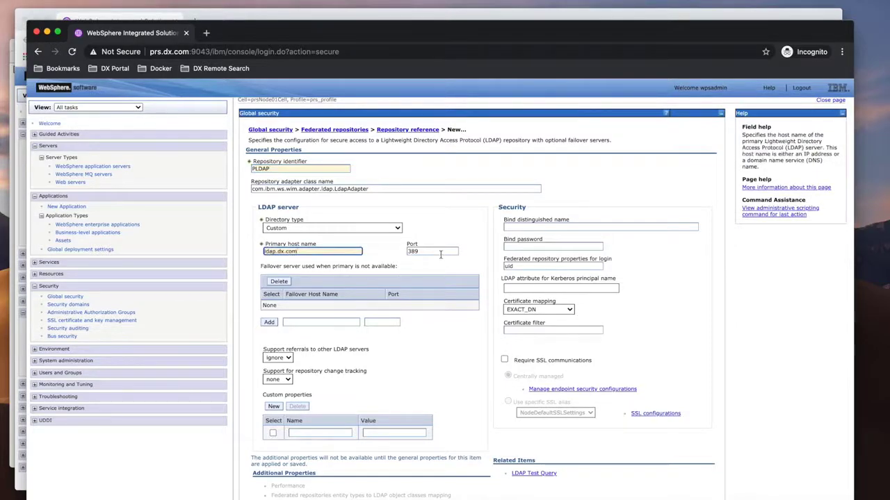
- Copy the bind distinguished name from the Portal's PLDAP settings, set the port to 1389, and paste the bind DN
{"action": "key", "text": "ctrl+Up"}
{"action": "left_click", "coordinate": [616, 270]}
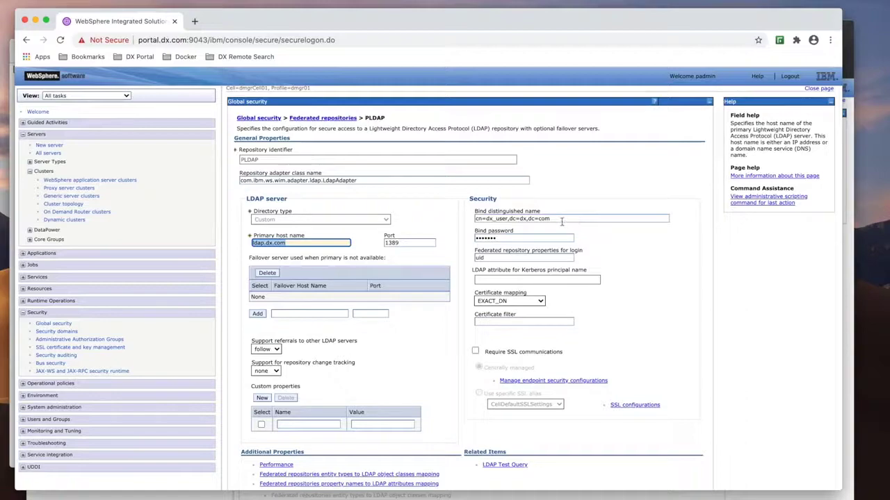
{"action": "left_click_drag", "start_coordinate": [564, 220], "coordinate": [457, 224]}
{"action": "key", "text": "super+c"}
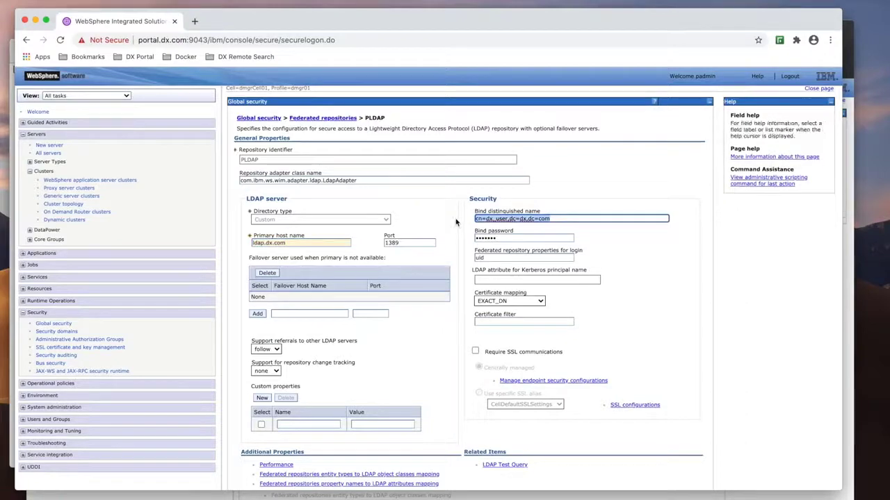
{"action": "key", "text": "ctrl+Up"}
{"action": "left_click", "coordinate": [455, 141]}
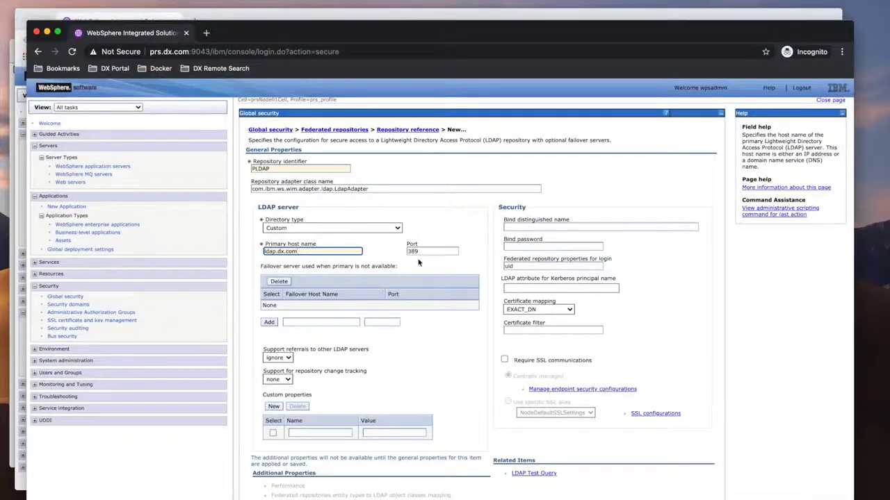
{"action": "left_click", "coordinate": [414, 251]}
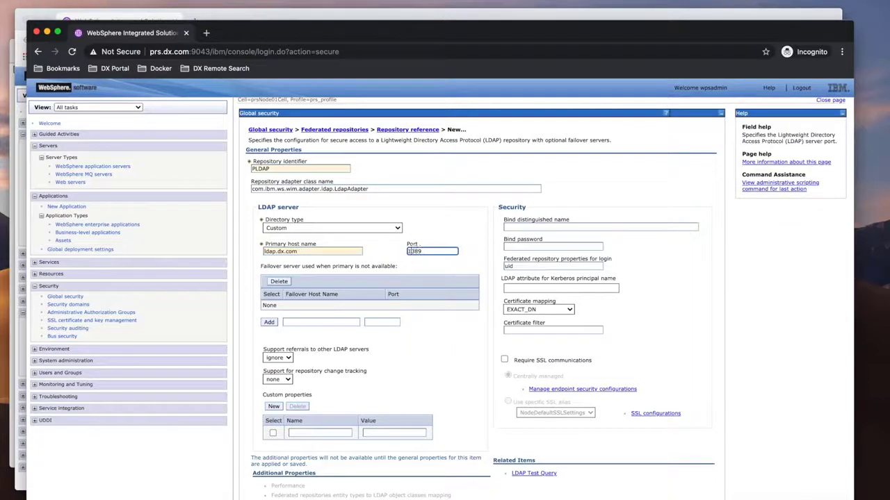
{"action": "left_click", "coordinate": [539, 226]}
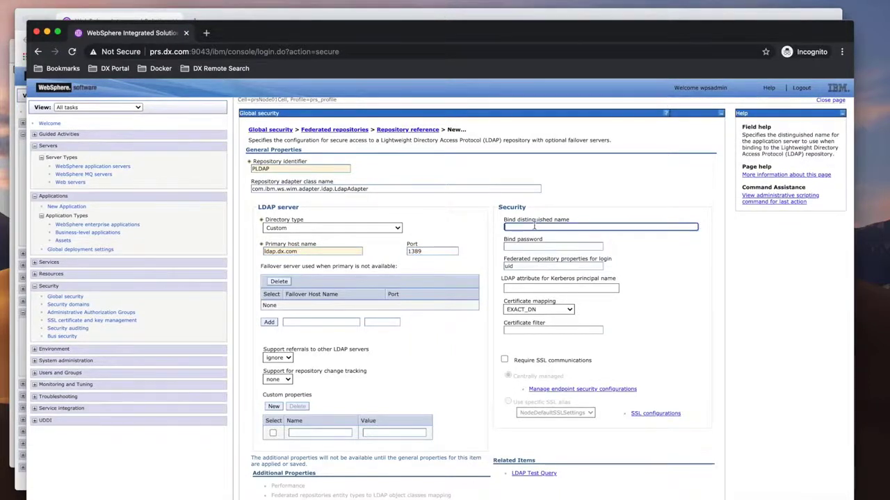
{"action": "key", "text": "super+v"}
- Enter the LDAP bind password, checking it against the Portal's PLDAP settings
{"action": "left_click", "coordinate": [527, 248]}
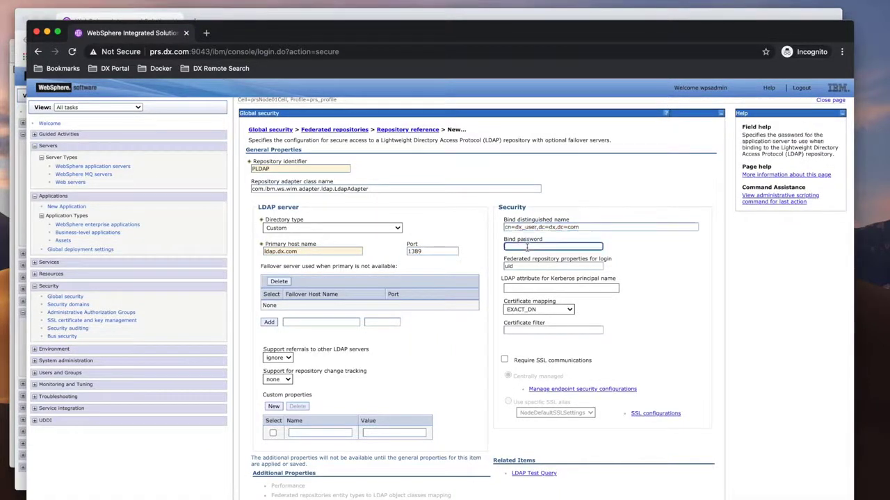
{"action": "type", "text": "d"}
{"action": "key", "text": "ctrl+Up"}
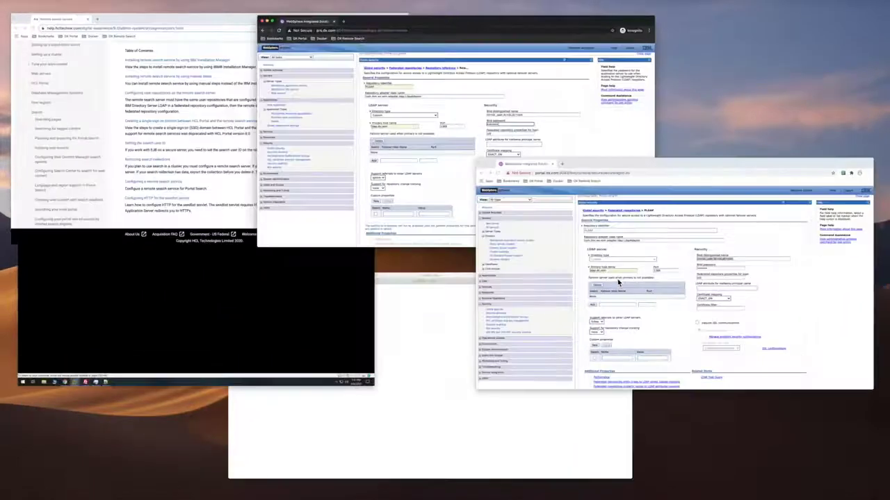
{"action": "left_click", "coordinate": [617, 279]}
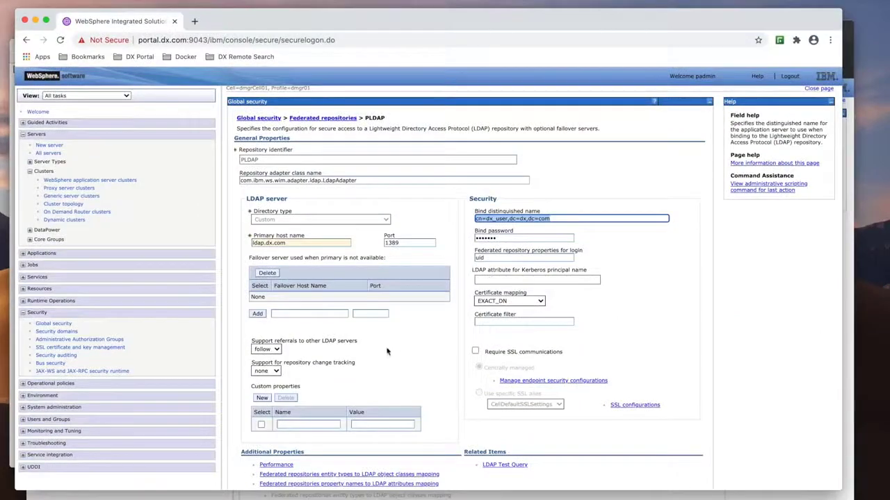
{"action": "key", "text": "ctrl+Up"}
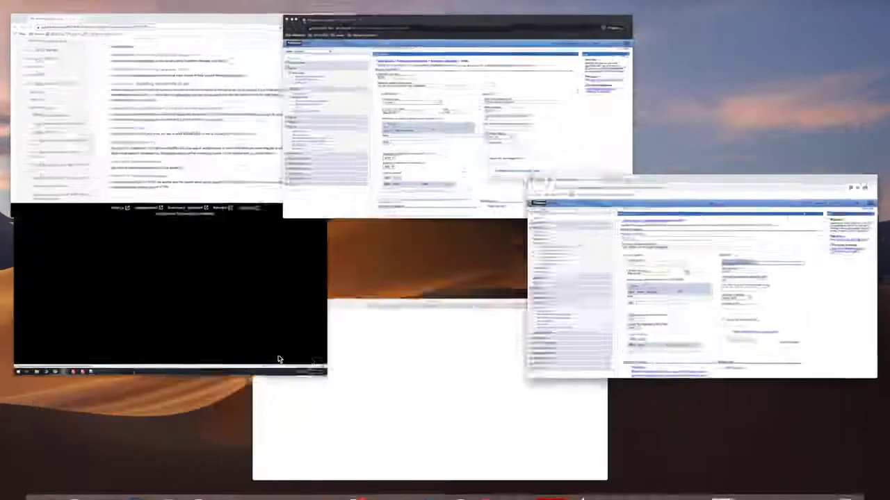
{"action": "left_click", "coordinate": [474, 132]}
- Set support for referrals to other LDAP servers to follow and confirm the new LDAP repository
{"action": "left_click", "coordinate": [275, 357]}
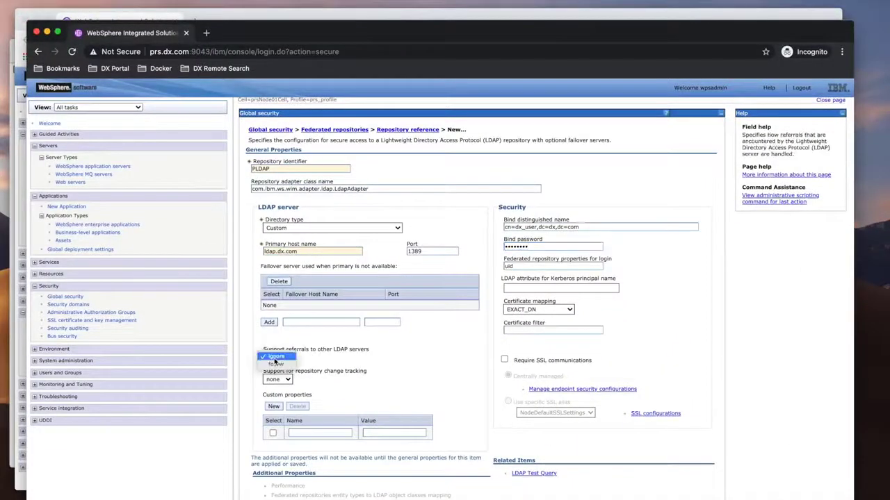
{"action": "left_click", "coordinate": [275, 364]}
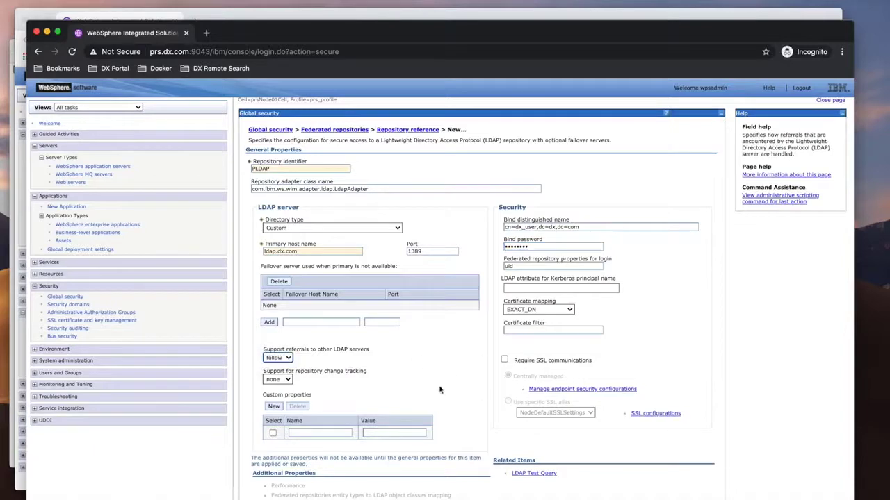
{"action": "scroll", "coordinate": [440, 390], "scroll_direction": "down", "scroll_amount": 2}
{"action": "left_click", "coordinate": [277, 479]}
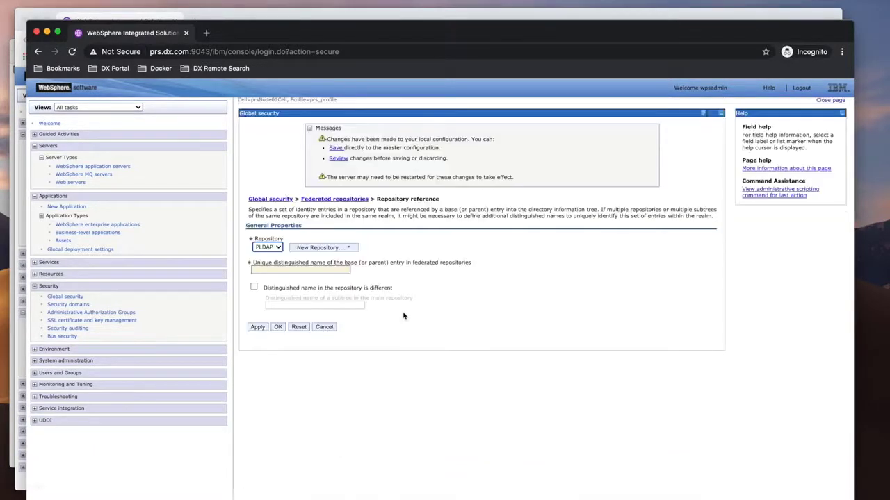
- On the Portal server, leave the PLDAP page and copy the base entry distinguished name of the PLDAP repository
{"action": "key", "text": "ctrl+Up"}
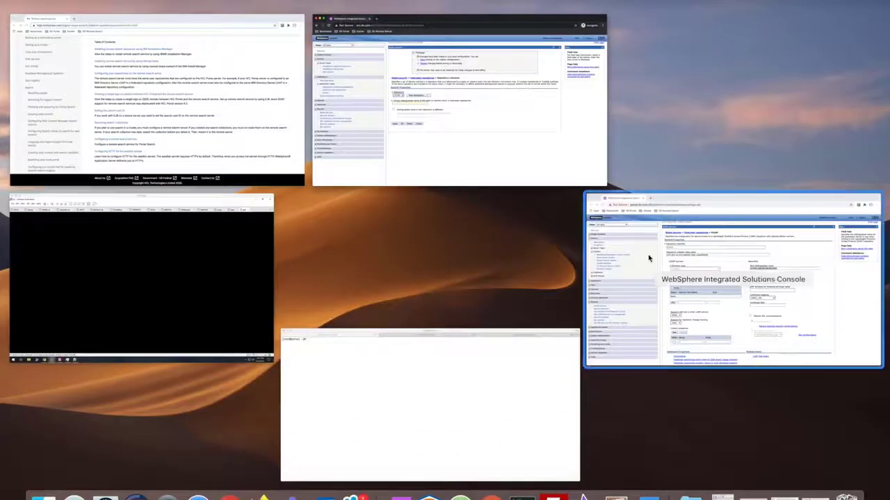
{"action": "left_click", "coordinate": [649, 258]}
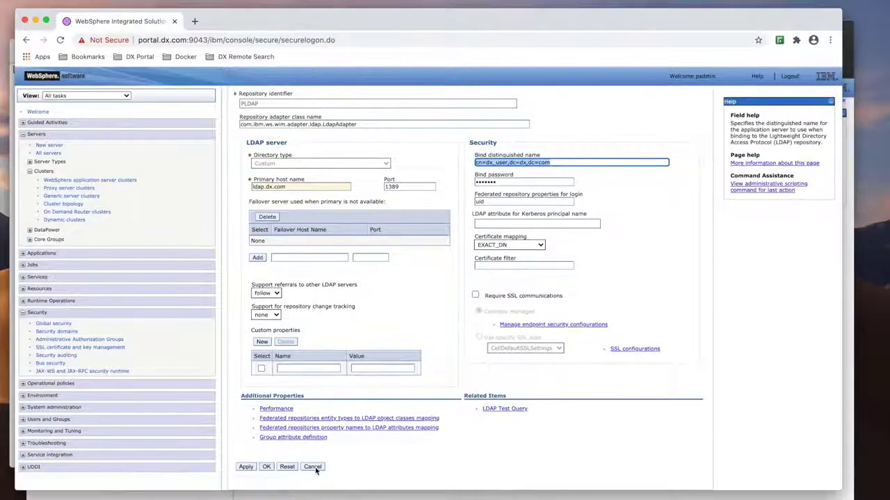
{"action": "left_click", "coordinate": [312, 467]}
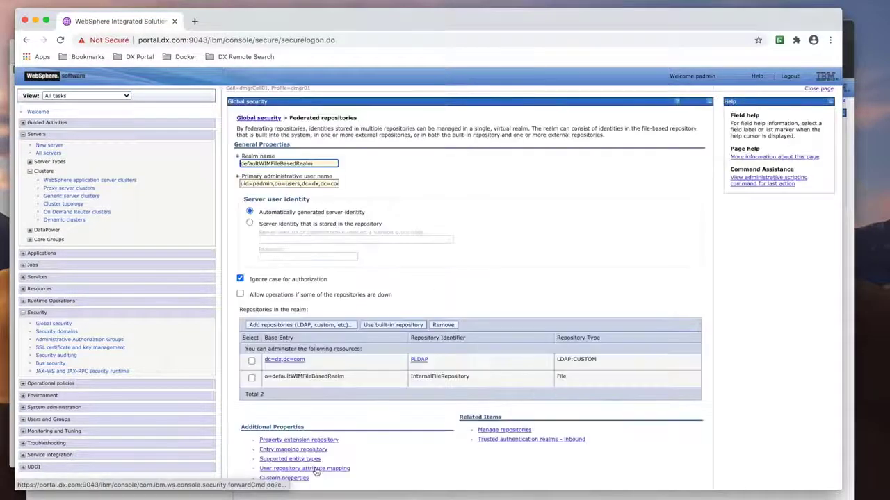
{"action": "left_click", "coordinate": [290, 361]}
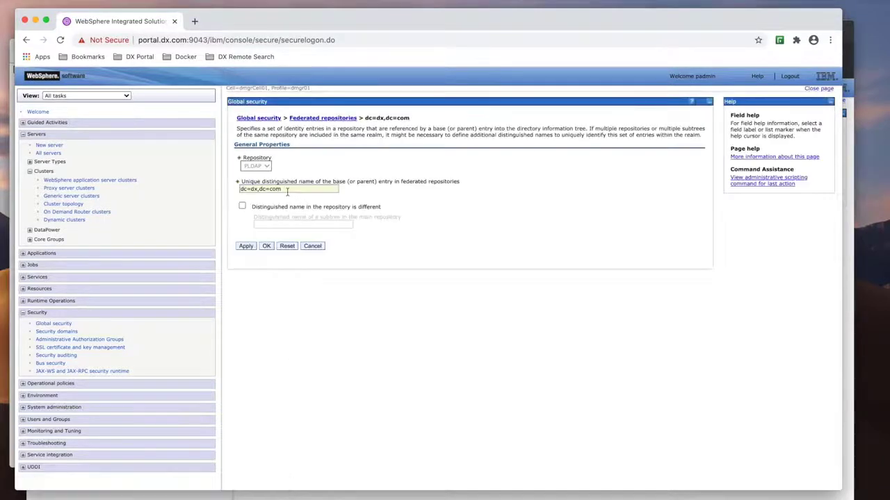
{"action": "left_click_drag", "start_coordinate": [287, 191], "coordinate": [226, 197]}
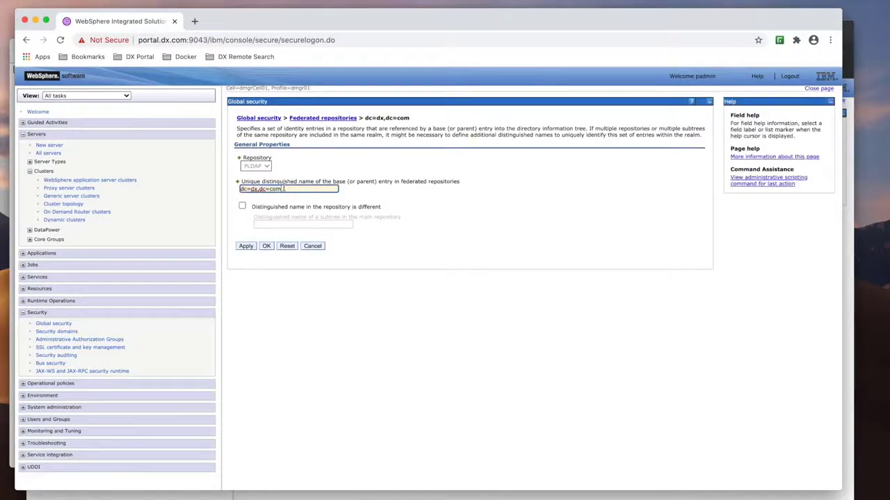
{"action": "left_click_drag", "start_coordinate": [284, 189], "coordinate": [221, 190]}
{"action": "key", "text": "super+c"}
- Set the repository reference's unique base entry DN to dc=dx,dc=com, confirm it, and save to the master configuration
{"action": "key", "text": "ctrl+Up"}
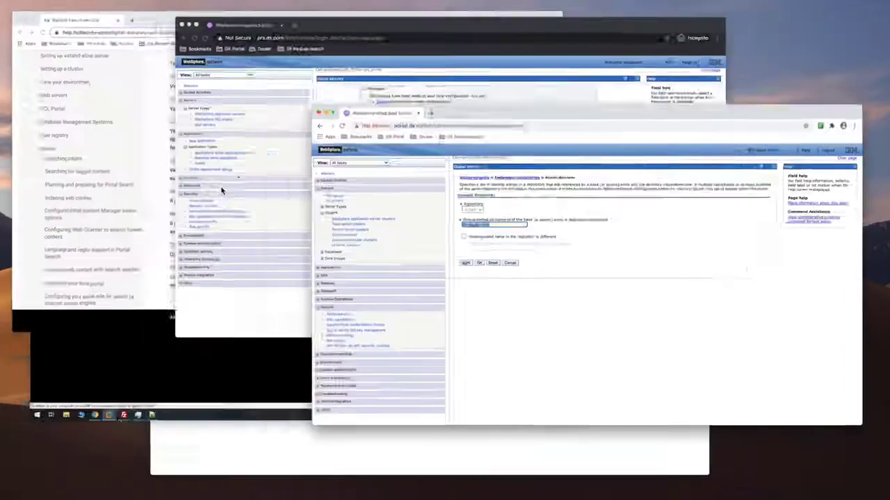
{"action": "left_click", "coordinate": [403, 133]}
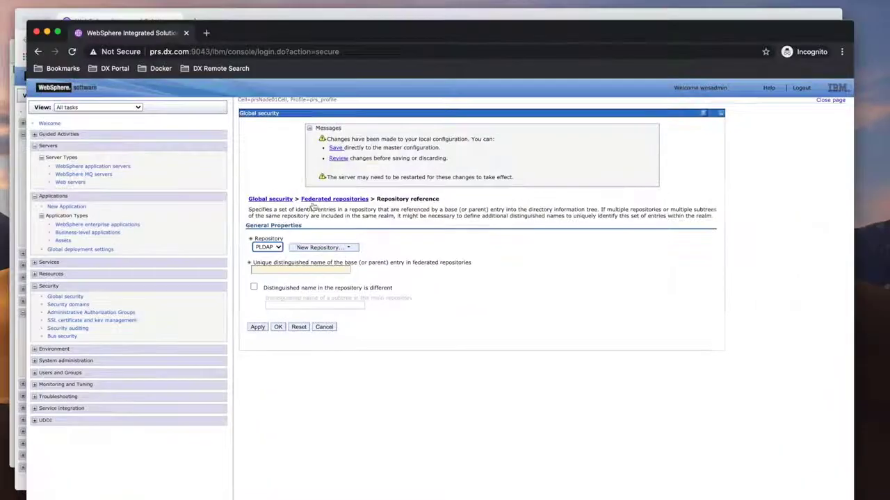
{"action": "left_click", "coordinate": [272, 269]}
{"action": "key", "text": "super+v"}
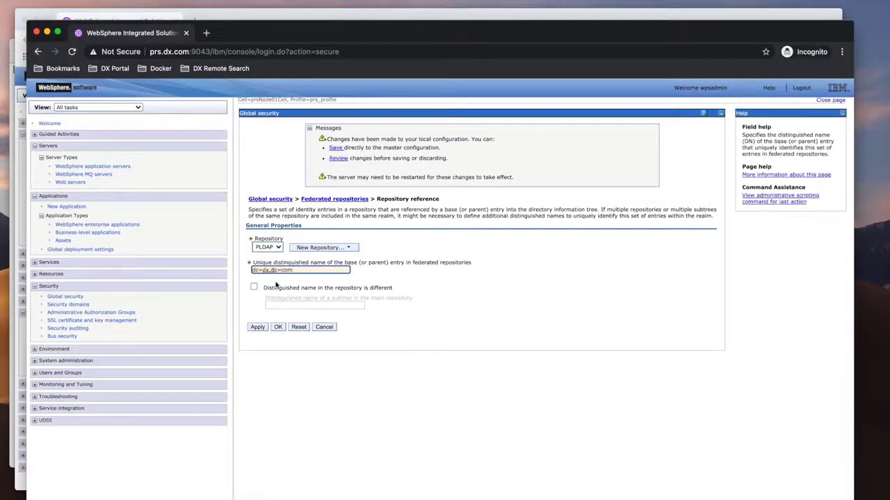
{"action": "left_click", "coordinate": [278, 327]}
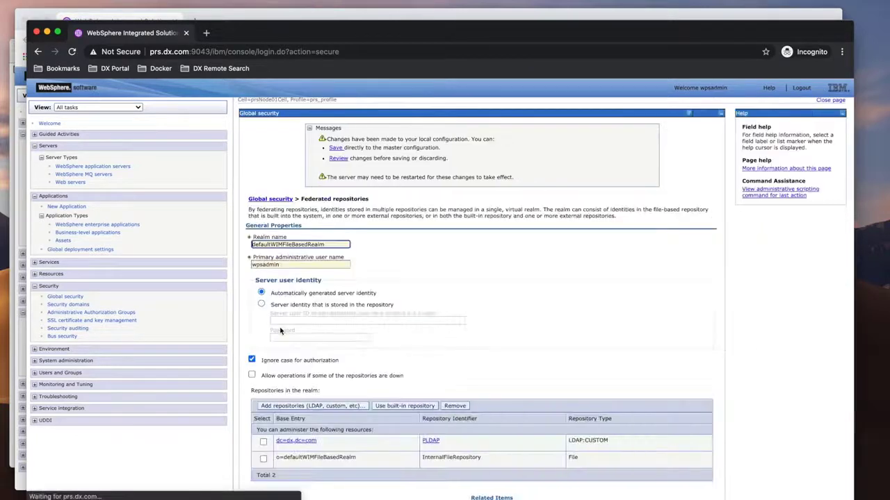
{"action": "left_click", "coordinate": [335, 148]}
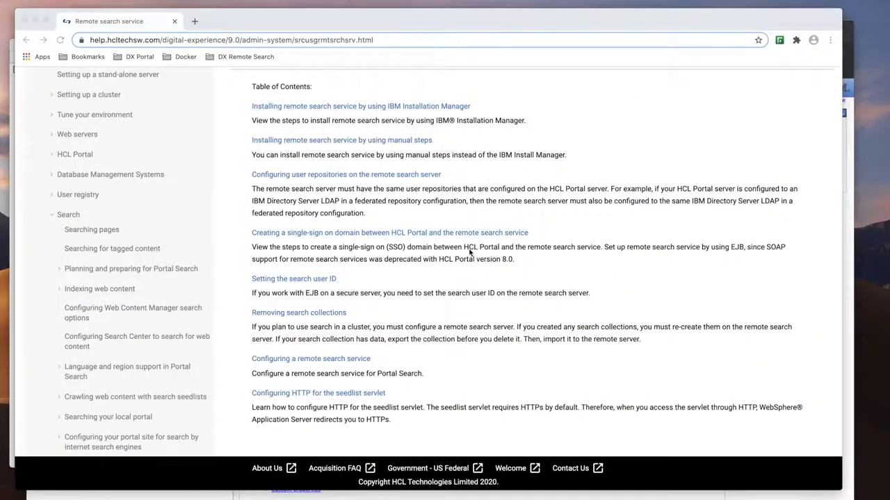
- Close the Portal server's base entry page without changes
{"action": "key", "text": "ctrl+Up"}
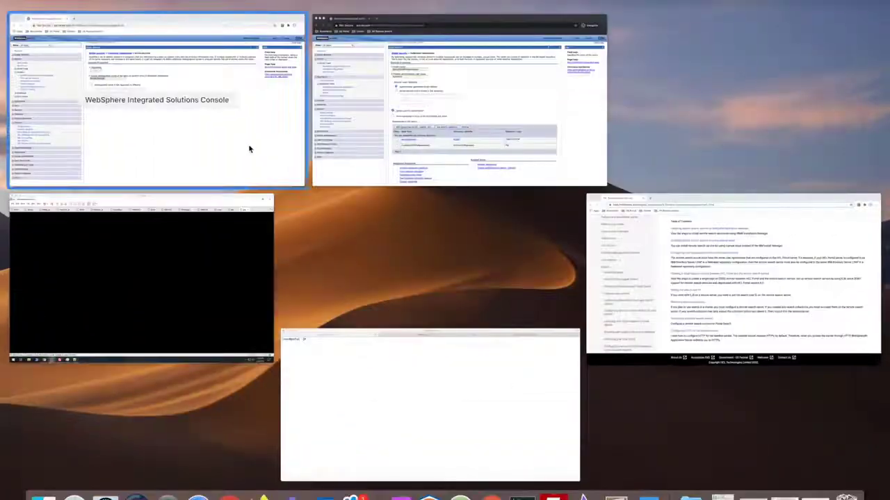
{"action": "left_click", "coordinate": [240, 144]}
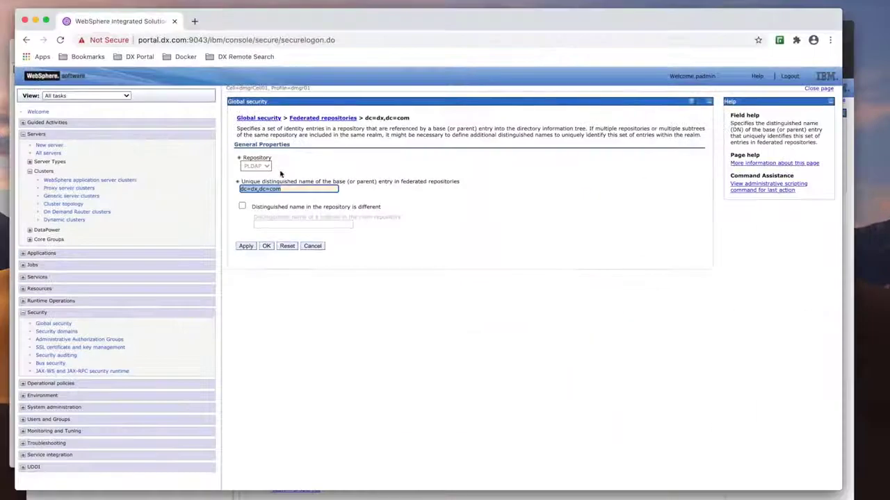
{"action": "left_click", "coordinate": [318, 247]}
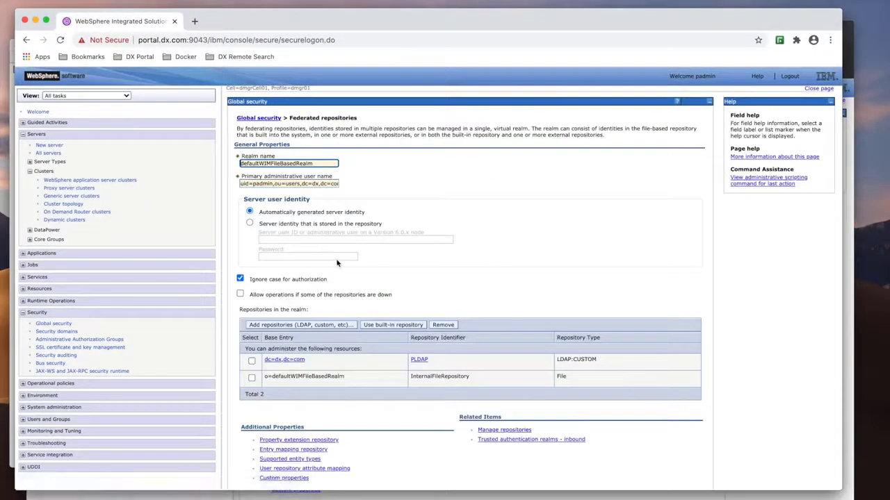
- On the Portal server, export the LTPA keys to the file portal_server_key, entering and confirming a key password
{"action": "left_click", "coordinate": [66, 324]}
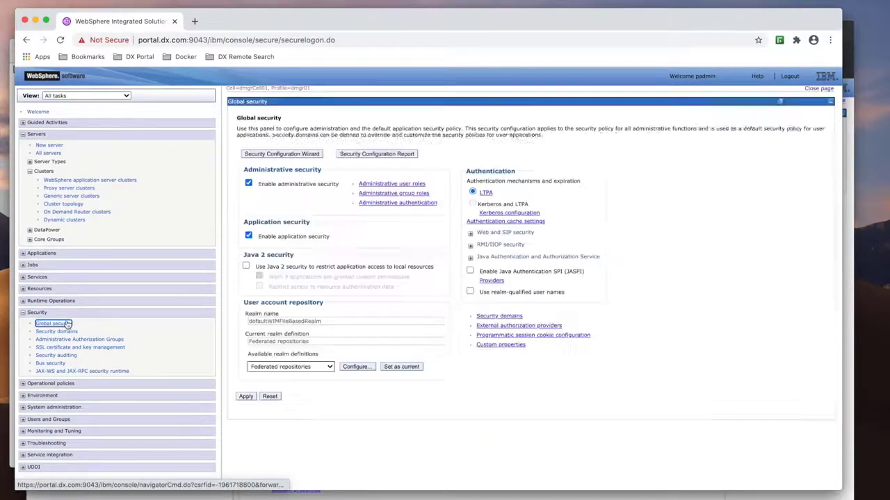
{"action": "left_click", "coordinate": [485, 194]}
{"action": "left_click", "coordinate": [291, 303]}
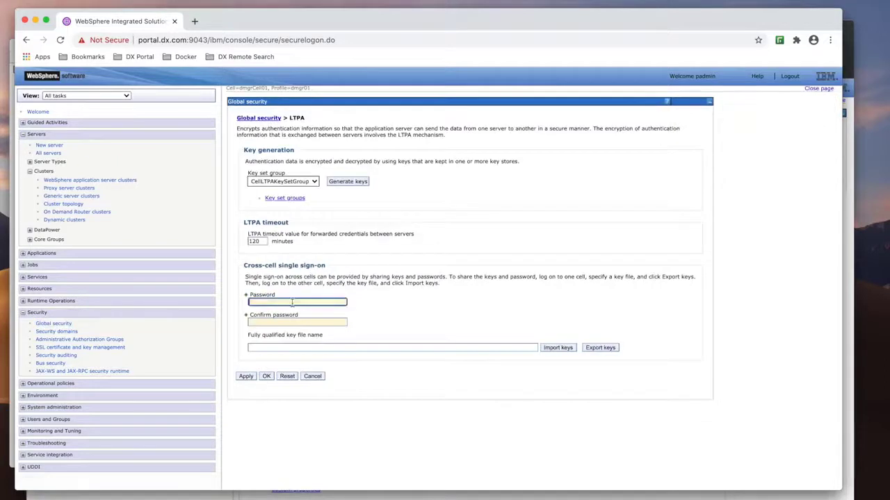
{"action": "type", "text": "••"}
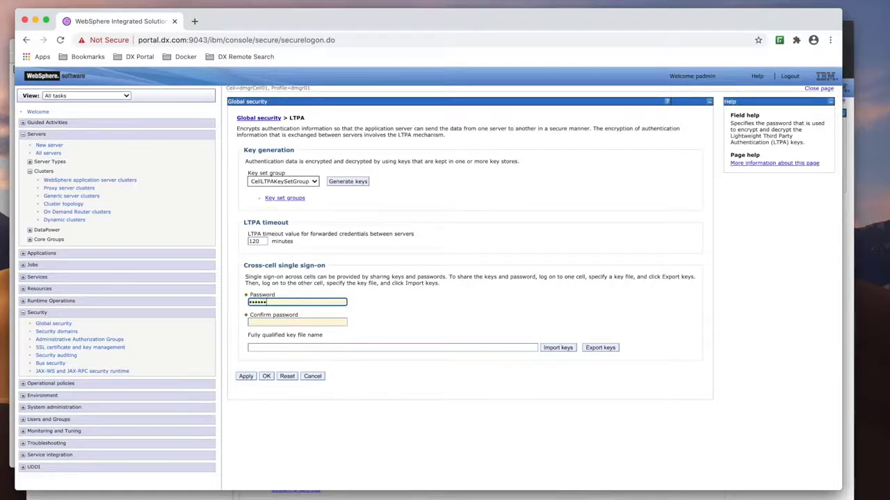
{"action": "key", "text": "Tab"}
{"action": "type", "text": "••••"}
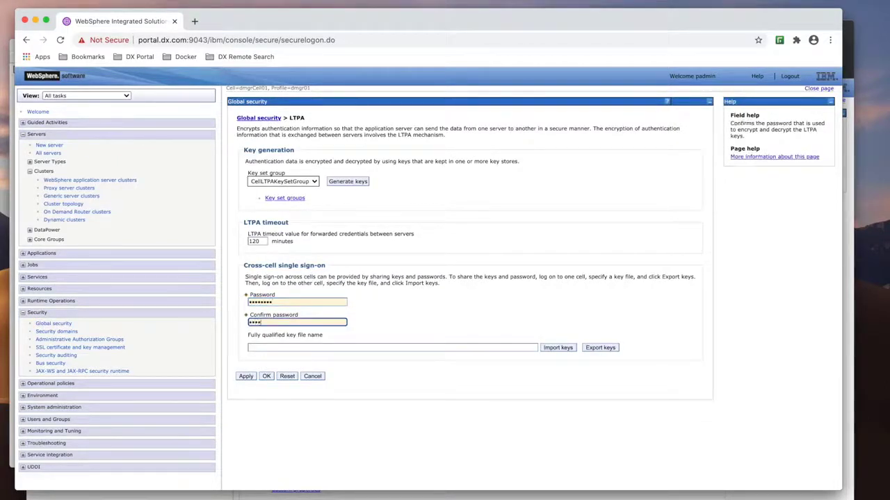
{"action": "left_click", "coordinate": [282, 345]}
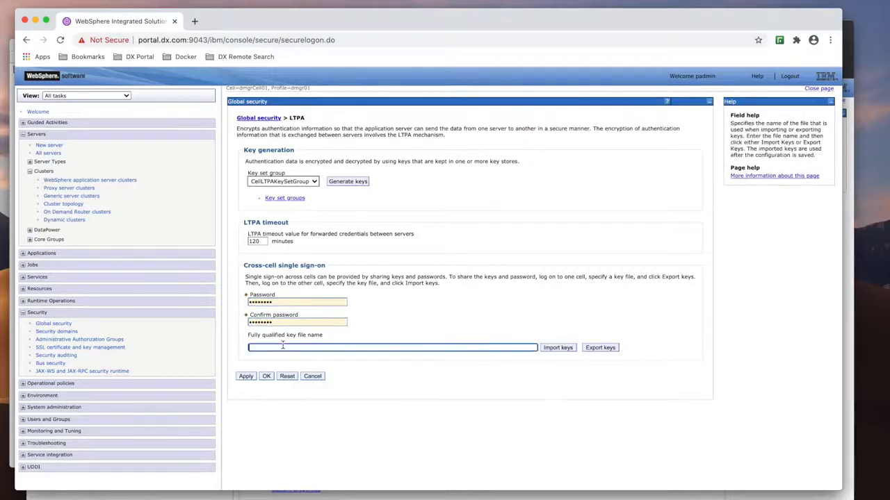
{"action": "type", "text": "portal_server_key"}
{"action": "left_click", "coordinate": [595, 349]}
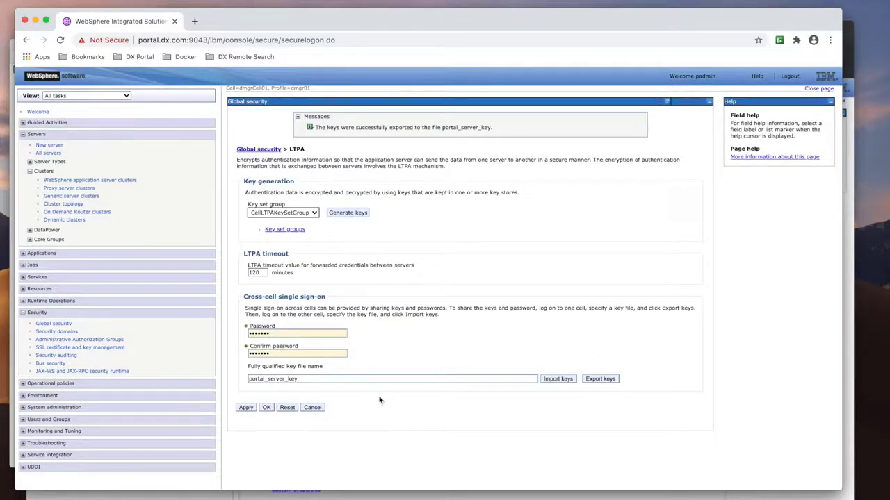
{"action": "left_click", "coordinate": [53, 324]}
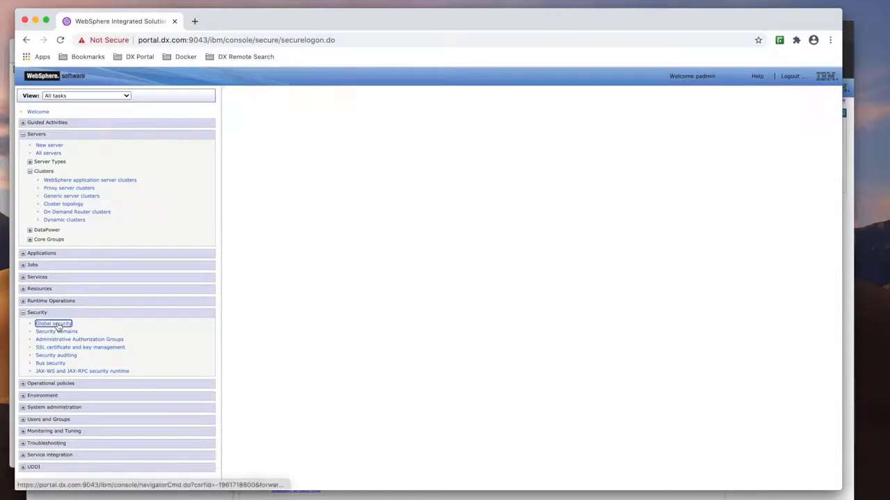
- On the remote search server's console, export the LTPA keys to the file remote_server_key, entering and confirming a key password
{"action": "key", "text": "ctrl+Up"}
{"action": "left_click", "coordinate": [615, 182]}
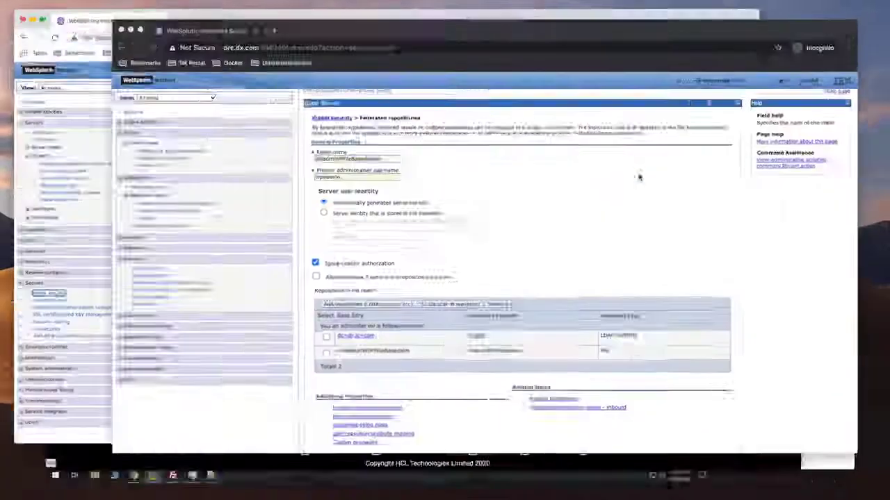
{"action": "left_click", "coordinate": [64, 297]}
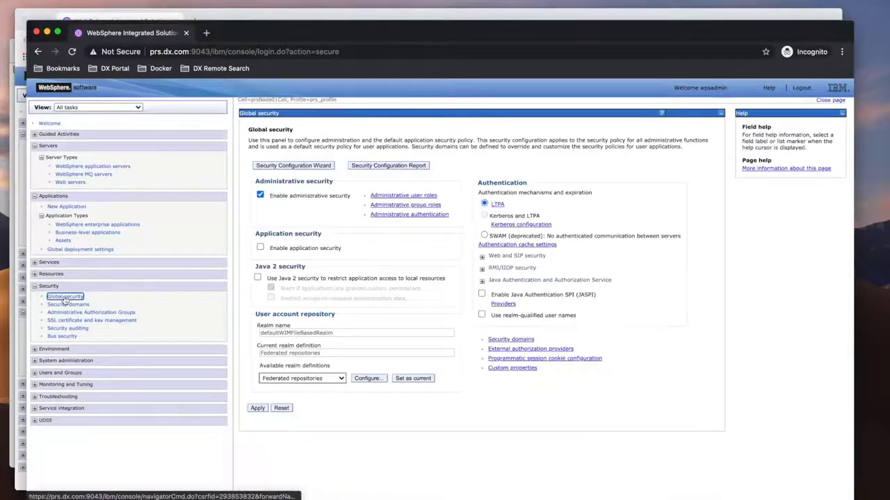
{"action": "left_click", "coordinate": [499, 206]}
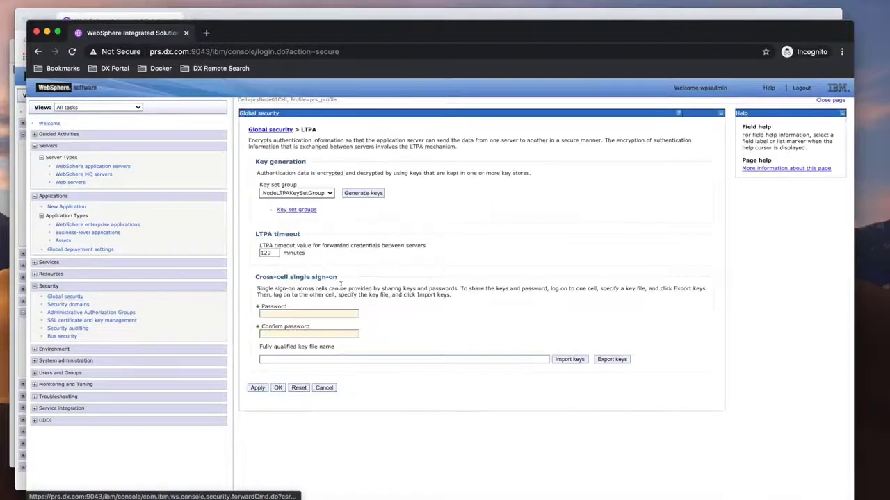
{"action": "left_click", "coordinate": [276, 313]}
{"action": "type", "text": "wpsadmin"}
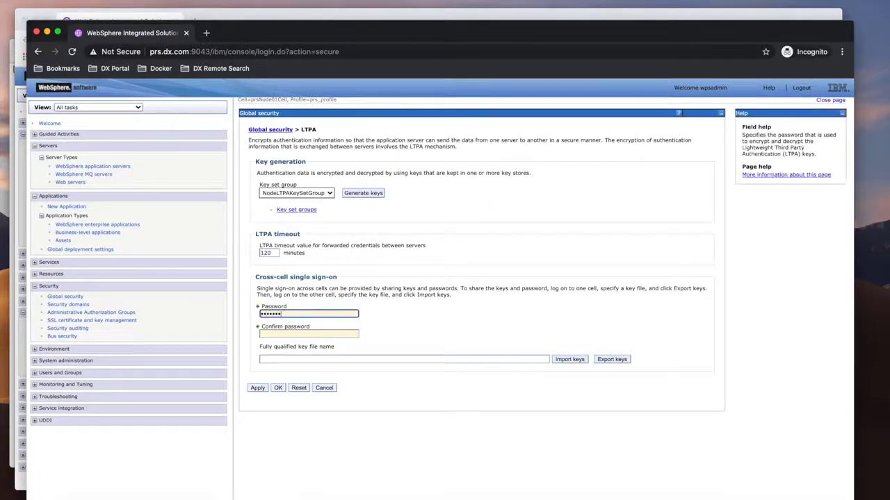
{"action": "key", "text": "Tab"}
{"action": "type", "text": "wpsadm"}
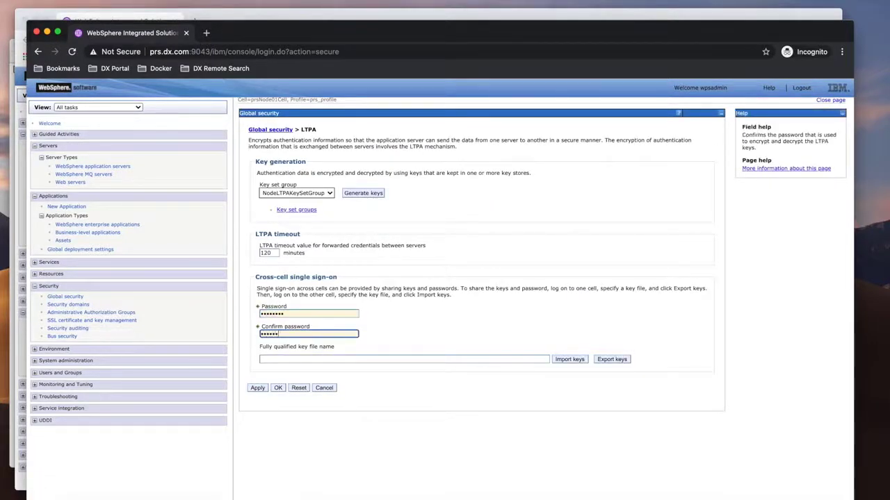
{"action": "type", "text": "in"}
{"action": "left_click", "coordinate": [271, 358]}
{"action": "type", "text": "remote_"}
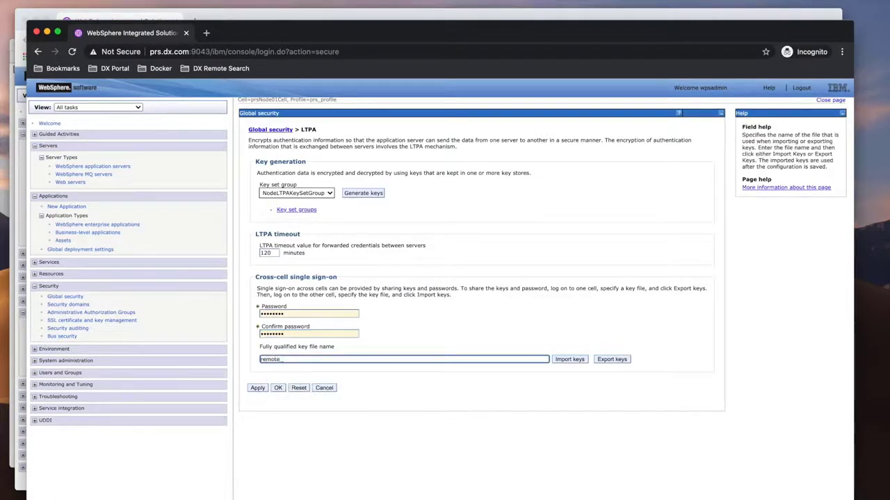
{"action": "type", "text": "_server_key"}
{"action": "key", "text": "BackSpace"}
{"action": "left_click", "coordinate": [612, 360]}
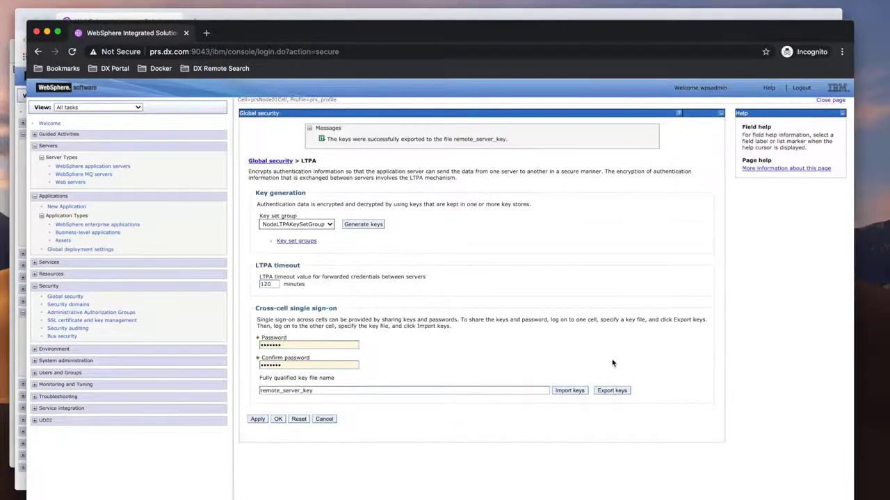
{"action": "left_click", "coordinate": [65, 297]}
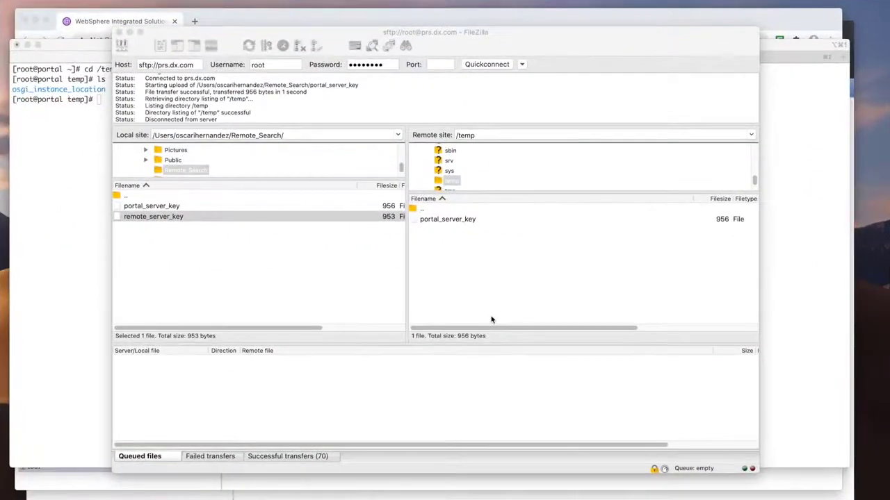
- Check the /temp directory contents on both servers in the terminal sessions
{"action": "key", "text": "ctrl+Up"}
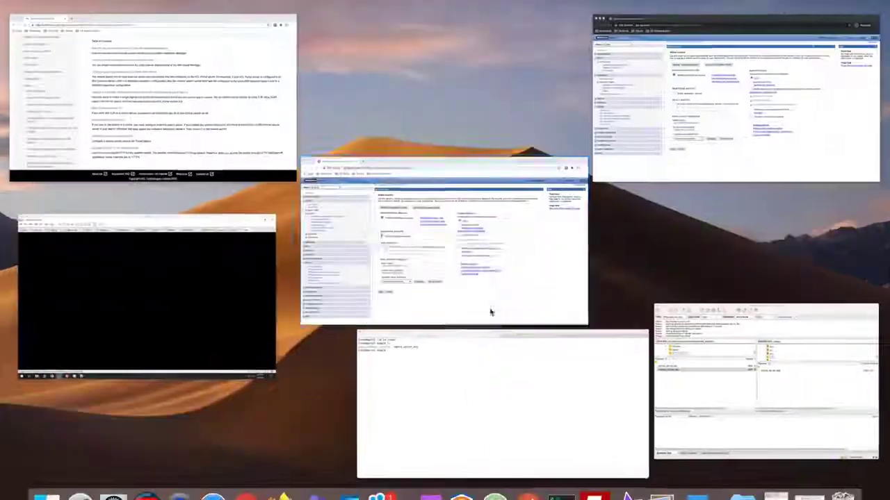
{"action": "left_click", "coordinate": [533, 371]}
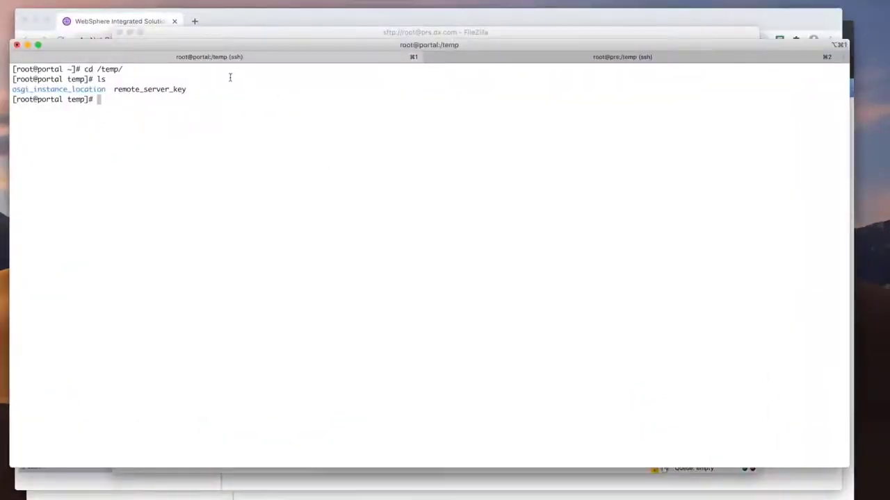
{"action": "left_click", "coordinate": [543, 58]}
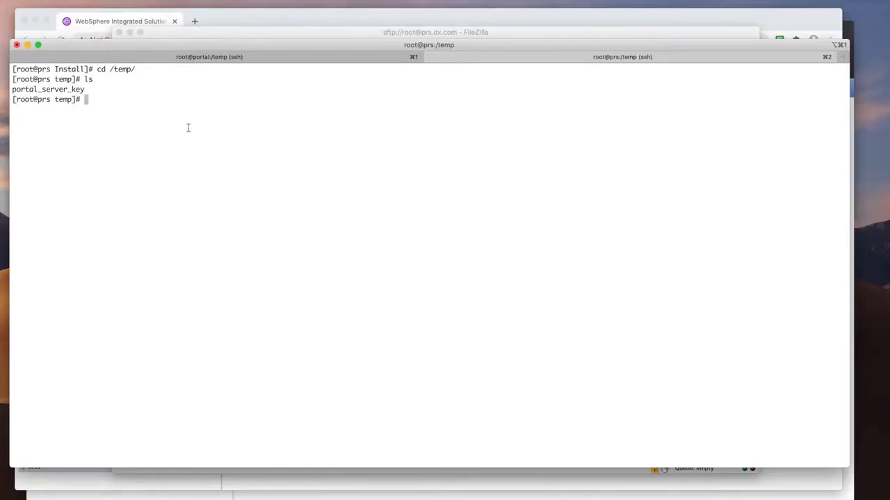
- On the Portal server, import LTPA keys from /temp/remote_server_key with the key password and save to the master configuration
{"action": "key", "text": "ctrl+Up"}
{"action": "left_click", "coordinate": [379, 226]}
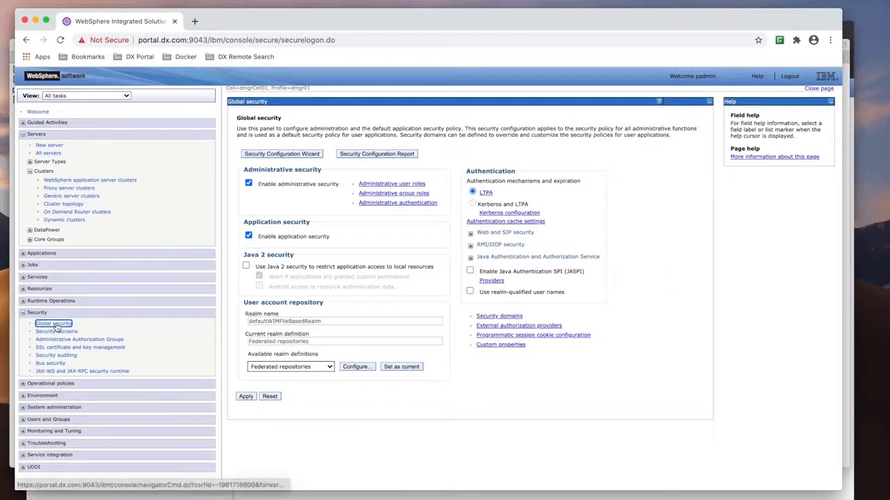
{"action": "left_click", "coordinate": [485, 192]}
{"action": "left_click", "coordinate": [294, 302]}
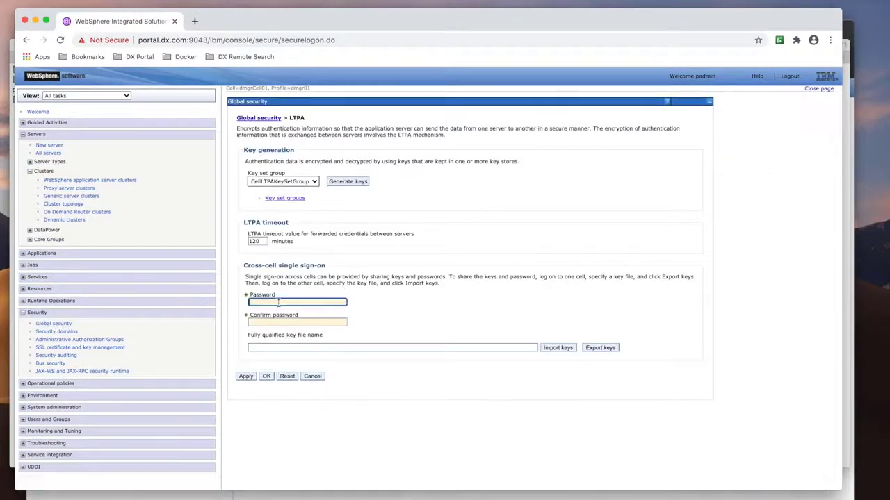
{"action": "type", "text": "••"}
{"action": "left_click", "coordinate": [296, 322]}
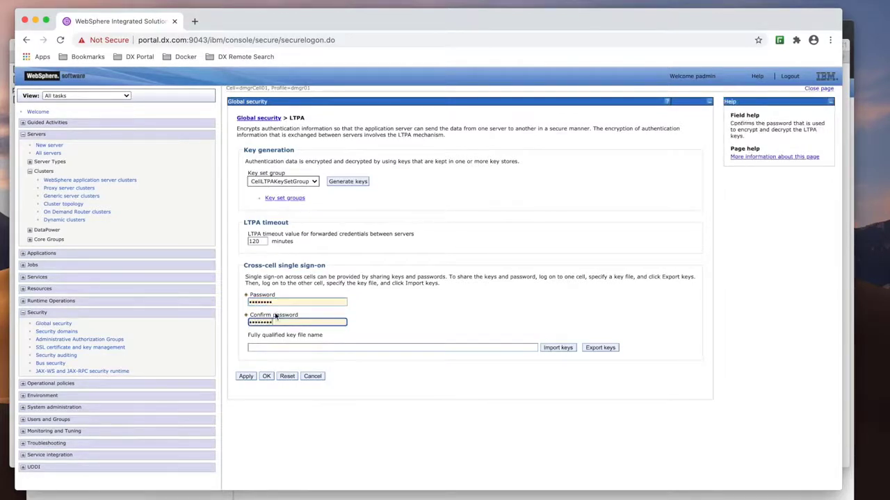
{"action": "left_click", "coordinate": [250, 347]}
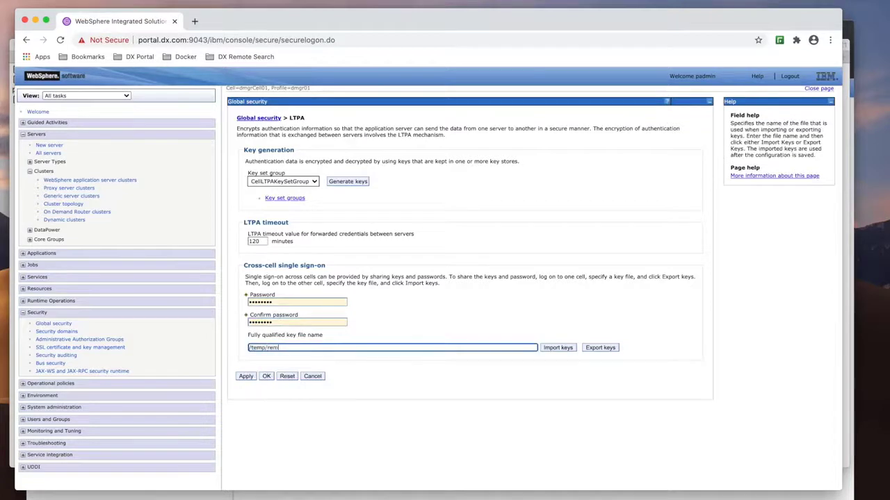
{"action": "type", "text": "/temp/remote_server_key"}
{"action": "left_click", "coordinate": [556, 349]}
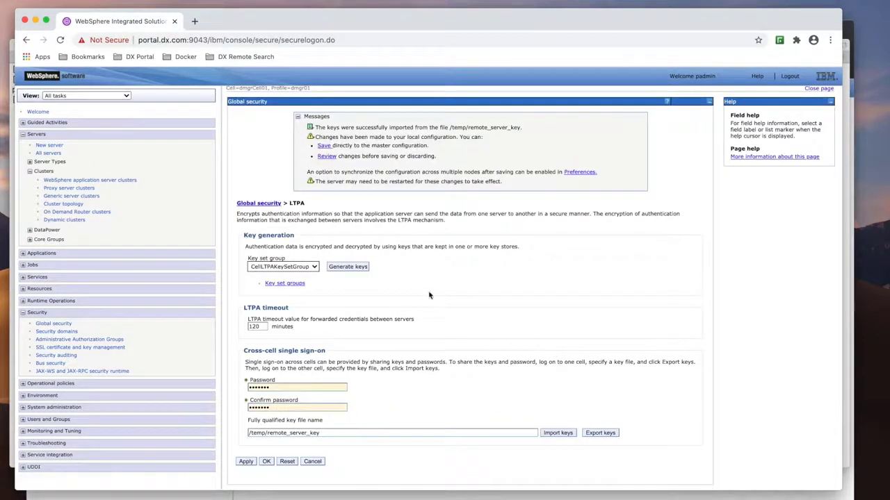
{"action": "left_click", "coordinate": [324, 146]}
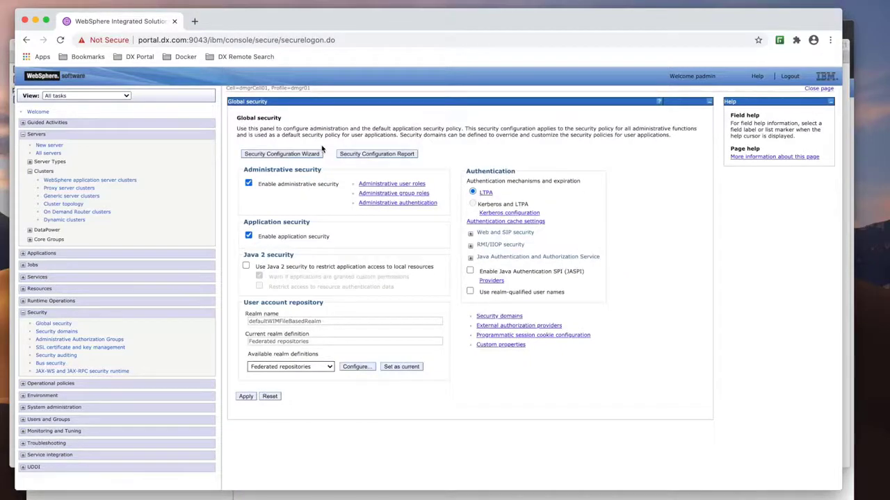
- On the remote search server, import LTPA keys from /temp/portal_server_key with the key password and save to the master configuration
{"action": "key", "text": "ctrl+Up"}
{"action": "left_click", "coordinate": [667, 104]}
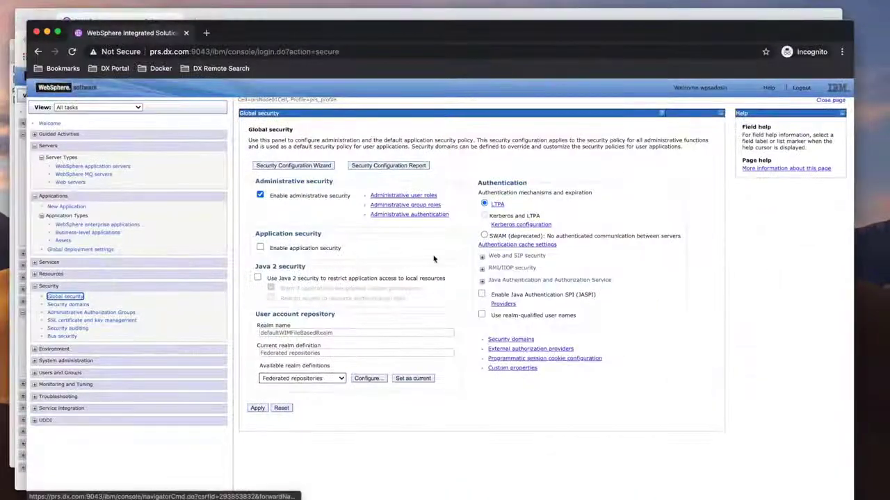
{"action": "left_click", "coordinate": [497, 205]}
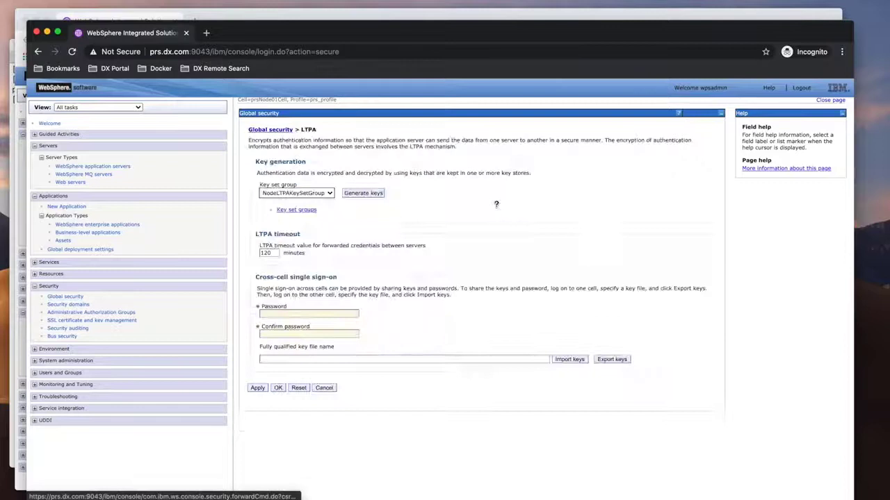
{"action": "left_click", "coordinate": [323, 313]}
{"action": "type", "text": "***"}
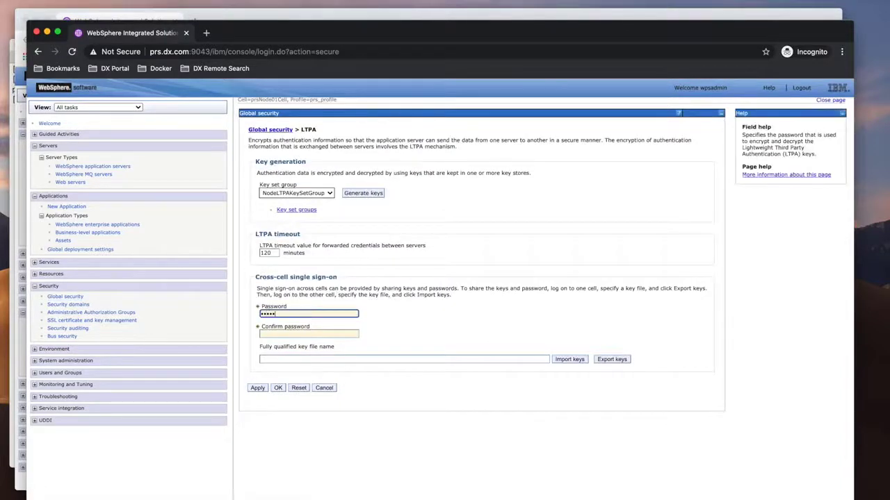
{"action": "left_click", "coordinate": [309, 334]}
{"action": "type", "text": "****"}
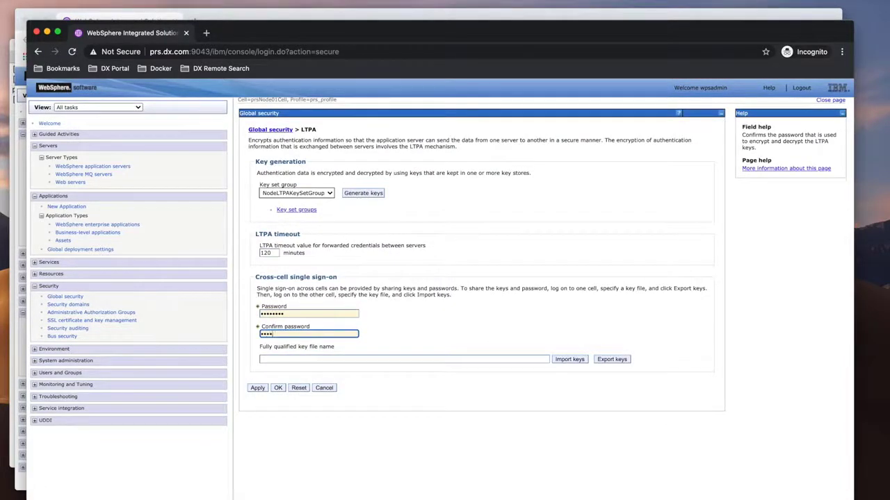
{"action": "left_click", "coordinate": [279, 360]}
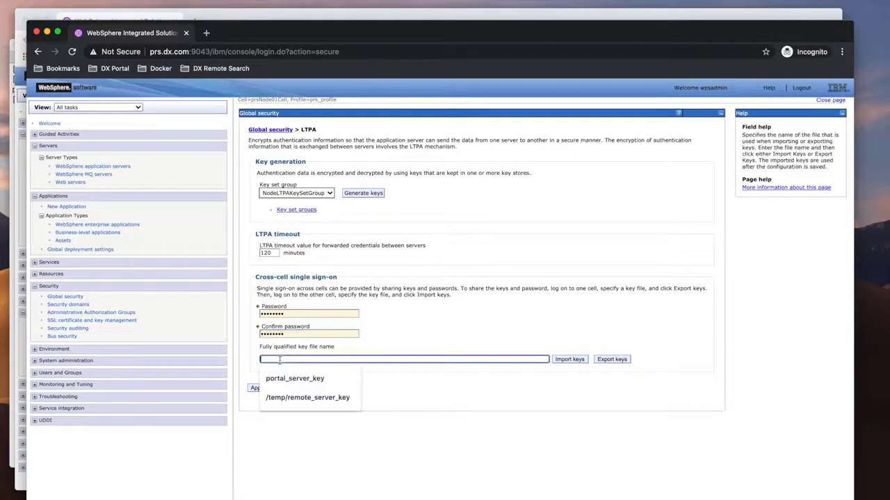
{"action": "left_click", "coordinate": [283, 376]}
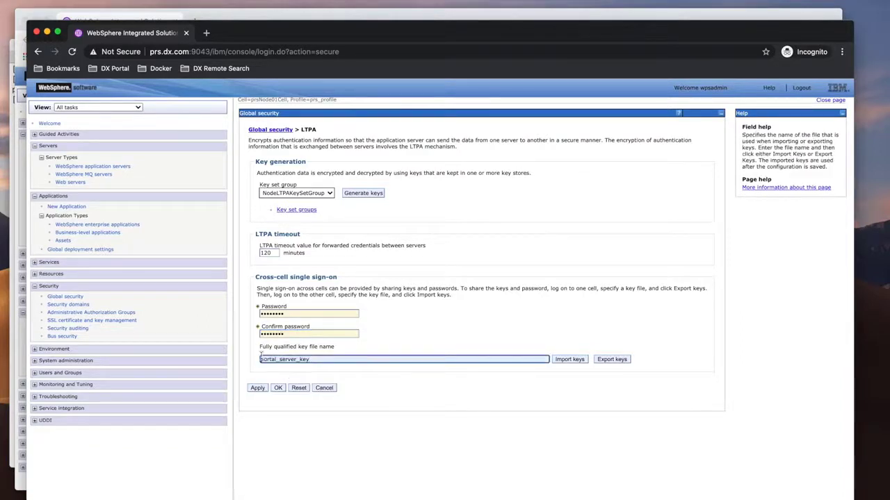
{"action": "type", "text": "/temp"}
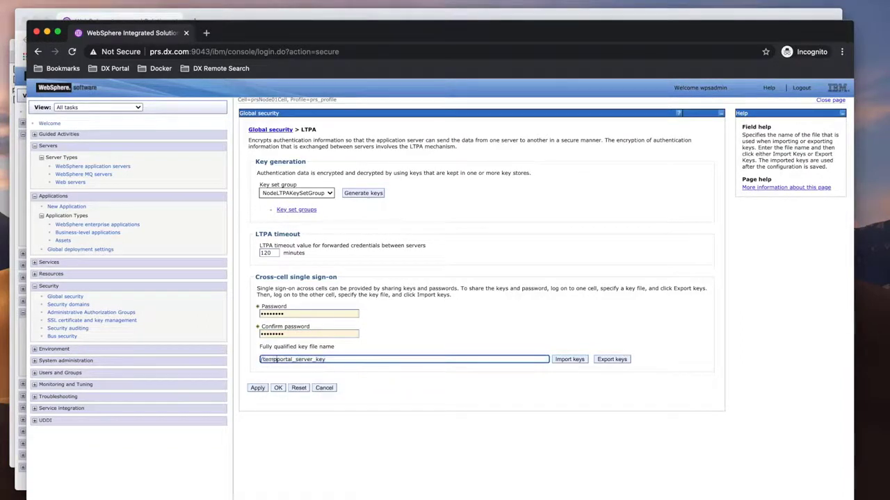
{"action": "type", "text": "/"}
{"action": "left_click", "coordinate": [569, 359]}
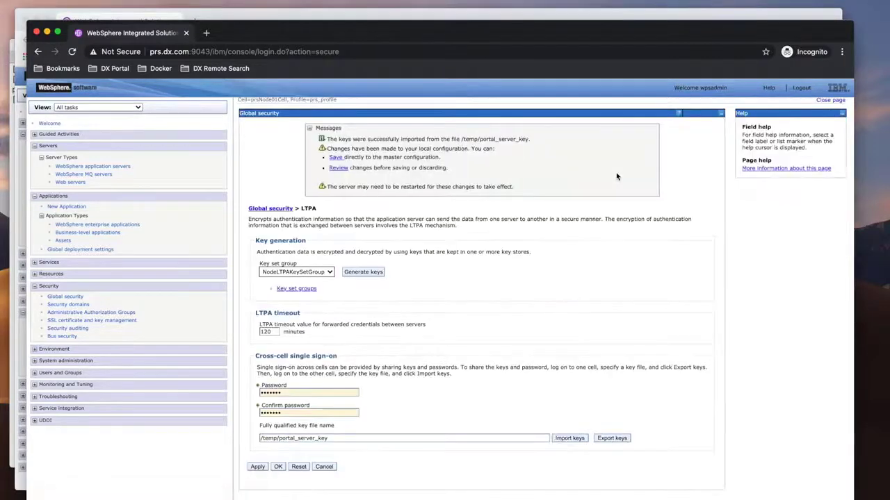
{"action": "left_click", "coordinate": [337, 157]}
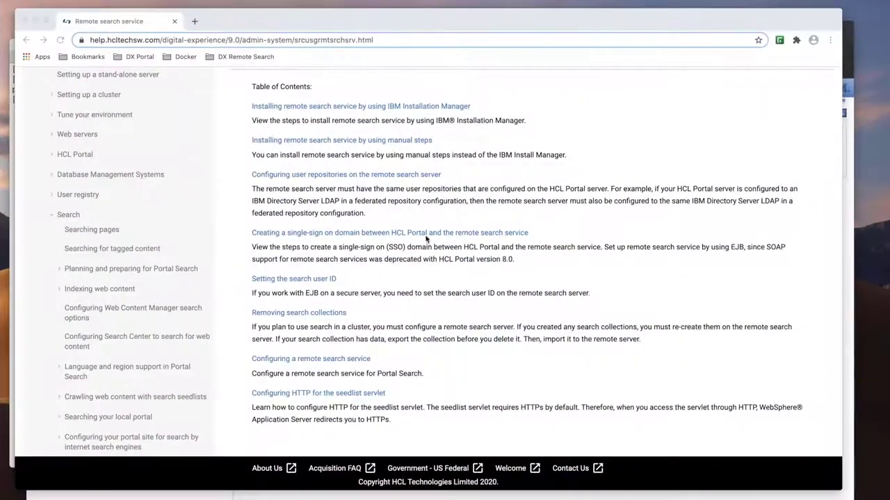
- Open the documentation page on creating a single sign-on domain between HCL Portal and the remote search service
{"action": "left_click", "coordinate": [425, 234]}
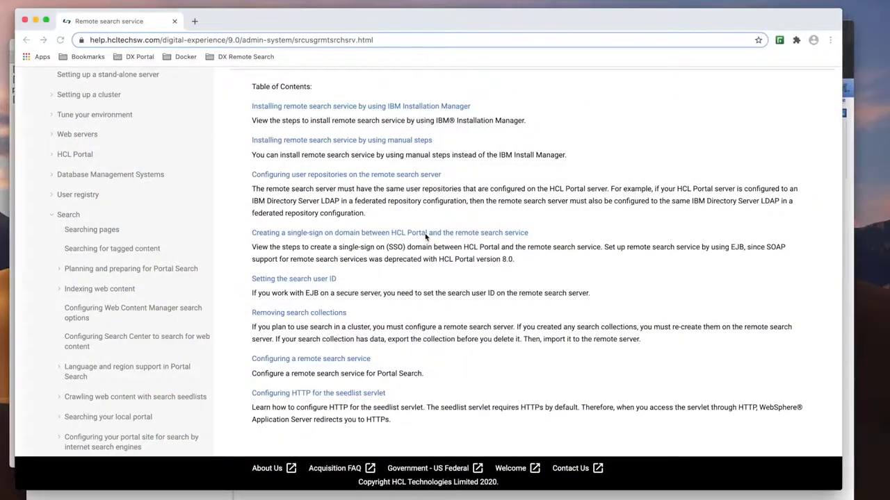
{"action": "scroll", "coordinate": [419, 247], "scroll_direction": "down", "scroll_amount": 10}
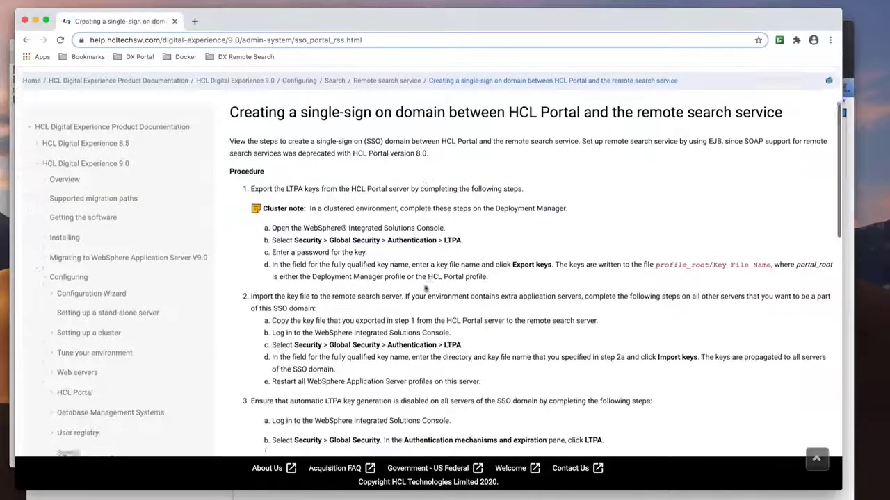
- Scroll through the documentation's remaining procedure steps on signer certificates and CSIv2 identity assertion
{"action": "scroll", "coordinate": [426, 288], "scroll_direction": "down", "scroll_amount": 6}
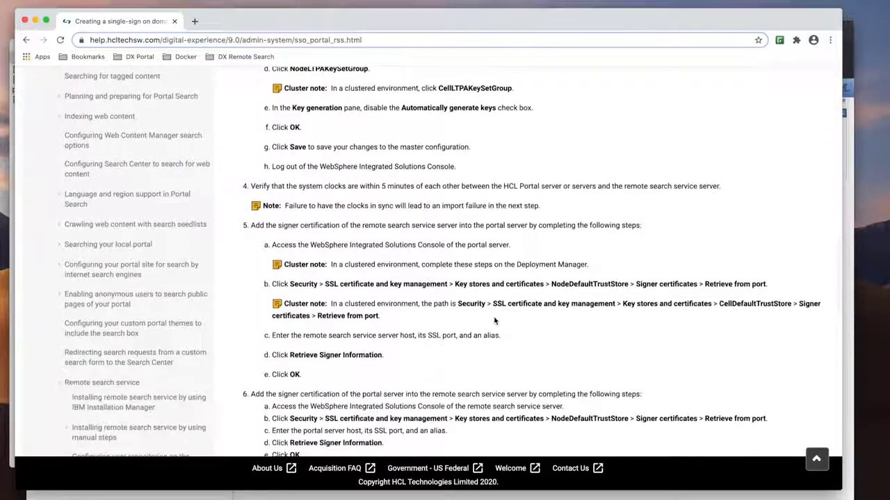
{"action": "scroll", "coordinate": [495, 321], "scroll_direction": "down", "scroll_amount": 6}
{"action": "scroll", "coordinate": [494, 321], "scroll_direction": "down", "scroll_amount": 2}
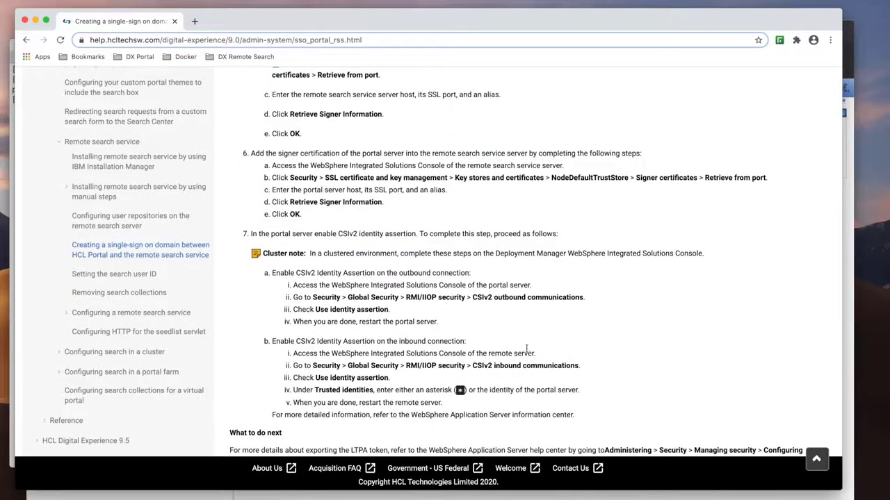
{"action": "scroll", "coordinate": [526, 348], "scroll_direction": "down", "scroll_amount": 1}
{"action": "key", "text": "ctrl+Up"}
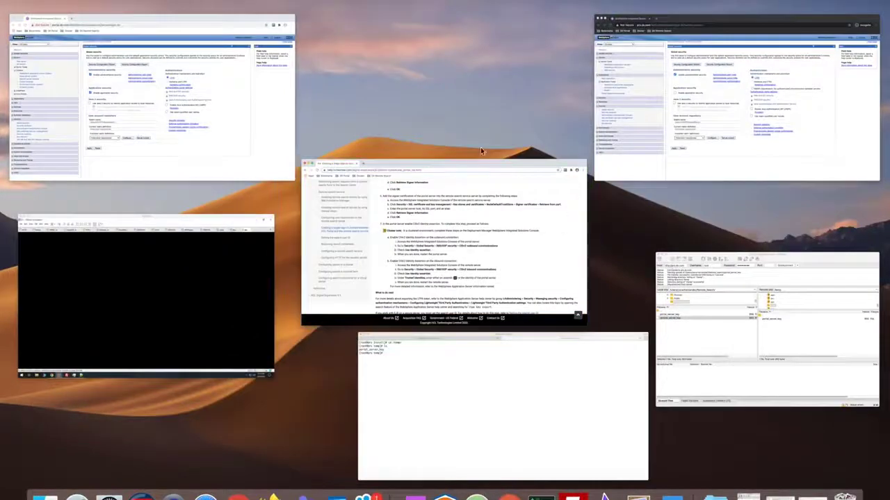
{"action": "left_click", "coordinate": [241, 128]}
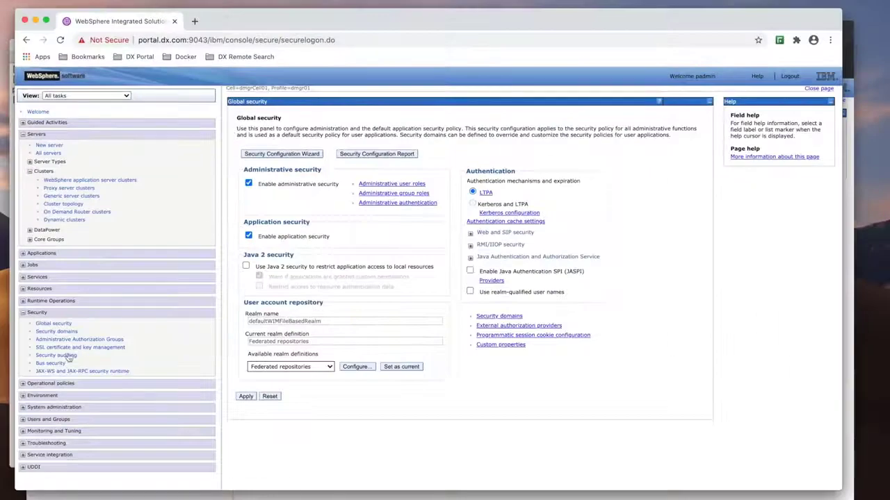
- On the Portal server, retrieve the signer certificate from prs.dx.com port 9043 as alias prs into CellDefaultTrustStore and save to the master configuration
{"action": "left_click", "coordinate": [76, 348]}
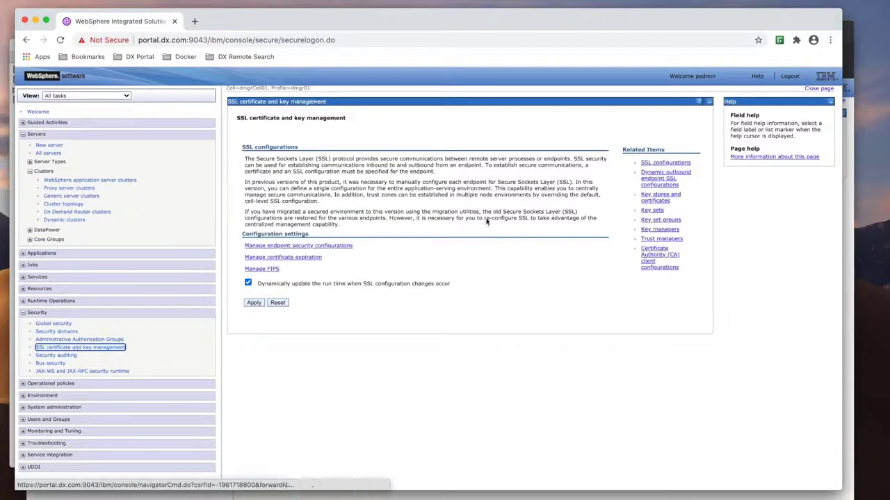
{"action": "left_click", "coordinate": [650, 199]}
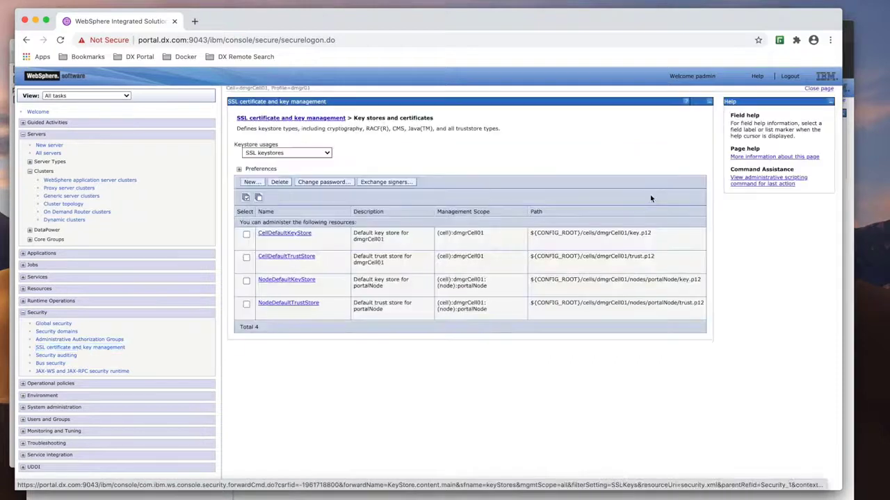
{"action": "left_click", "coordinate": [303, 261]}
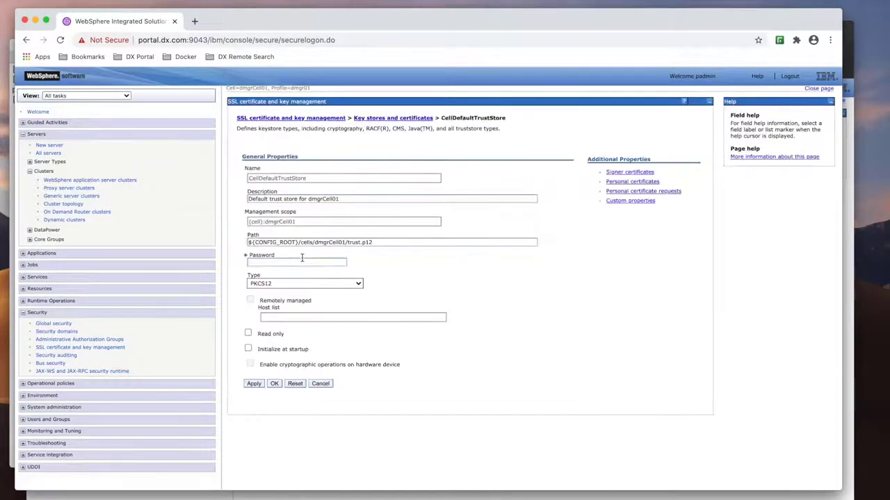
{"action": "left_click", "coordinate": [617, 177]}
{"action": "left_click", "coordinate": [364, 152]}
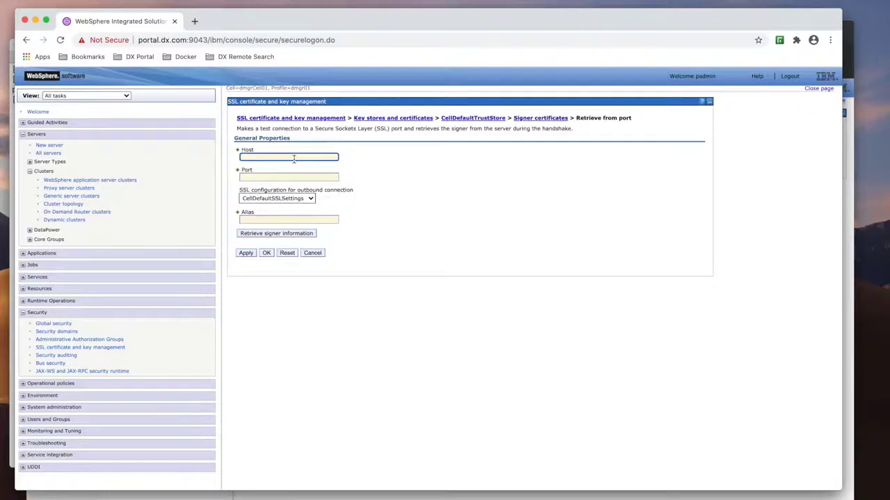
{"action": "left_click", "coordinate": [293, 157]}
{"action": "type", "text": "po"}
{"action": "type", "text": "s.dx.co"}
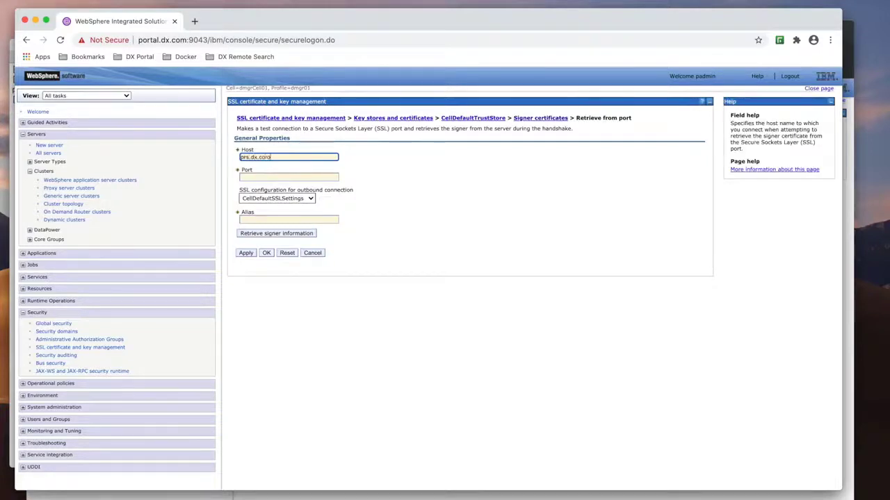
{"action": "type", "text": "m"}
{"action": "left_click", "coordinate": [280, 175]}
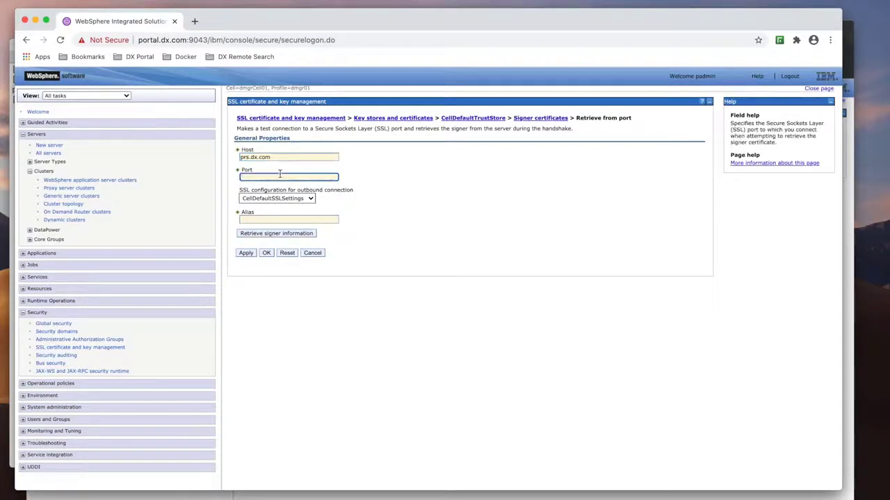
{"action": "type", "text": "9043"}
{"action": "left_click", "coordinate": [262, 221]}
{"action": "type", "text": "prs"}
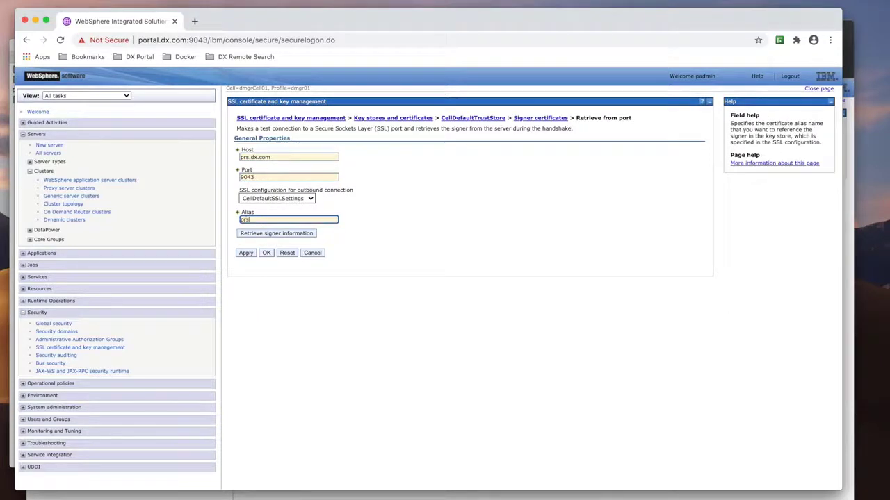
{"action": "left_click", "coordinate": [277, 234]}
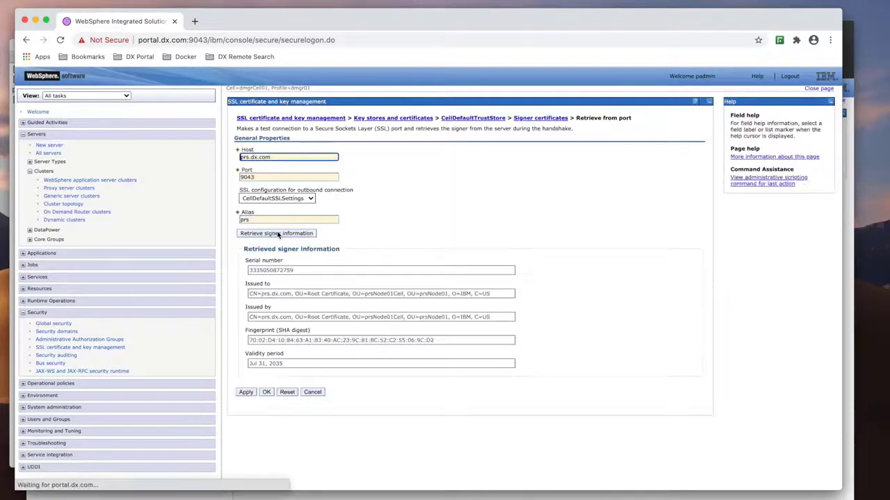
{"action": "left_click", "coordinate": [267, 392]}
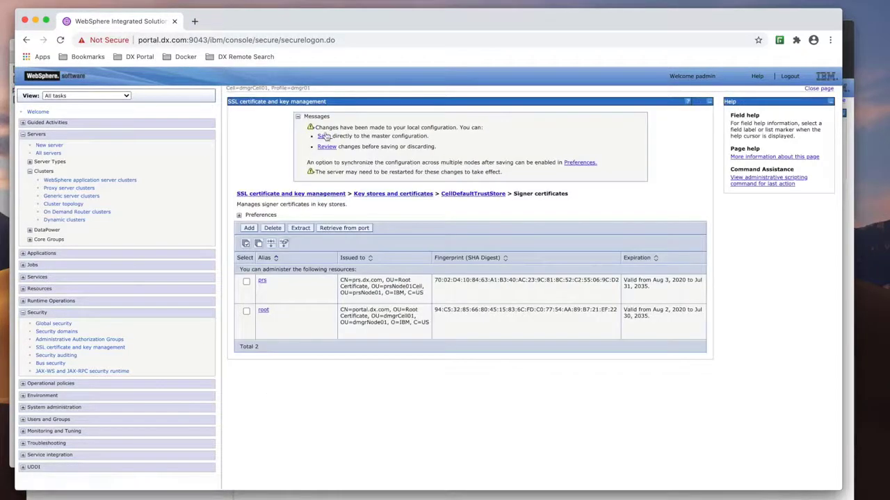
{"action": "left_click", "coordinate": [324, 136]}
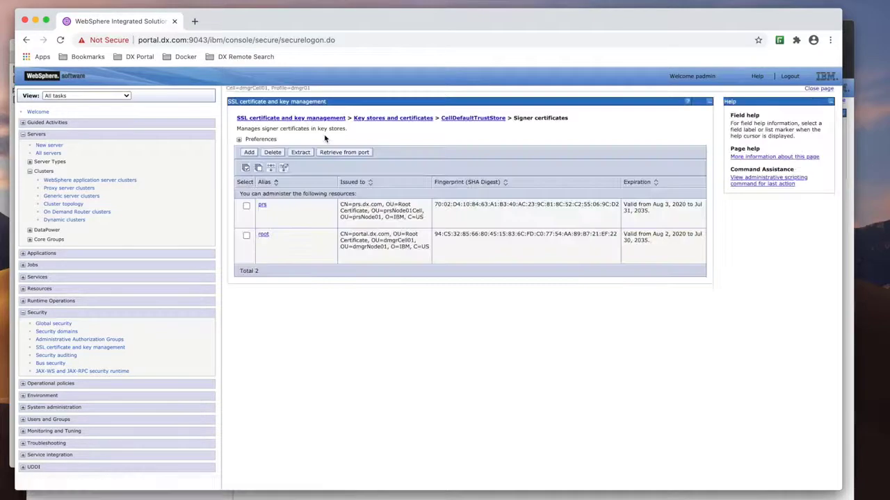
- On the remote search server, retrieve the signer certificate from portal.dx.com port 9043 as alias portal into NodeDefaultTrustStore and save
{"action": "key", "text": "ctrl+Up"}
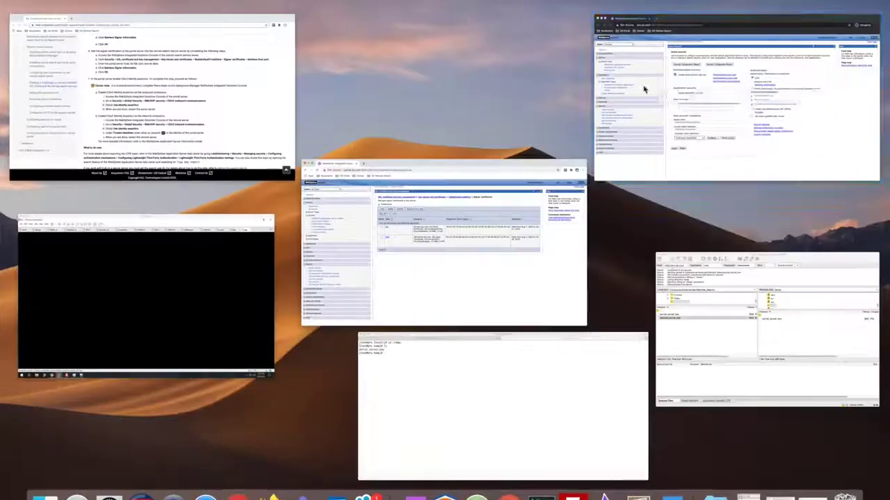
{"action": "left_click", "coordinate": [642, 89]}
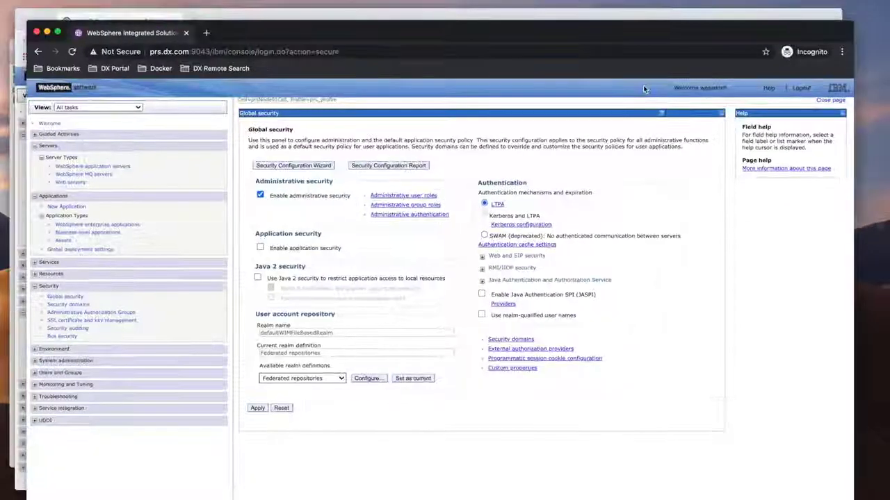
{"action": "left_click", "coordinate": [102, 321]}
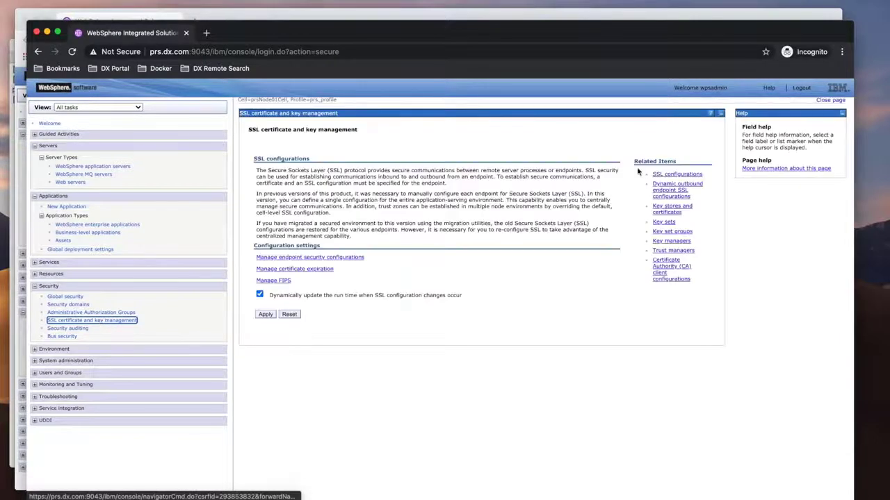
{"action": "left_click", "coordinate": [668, 210]}
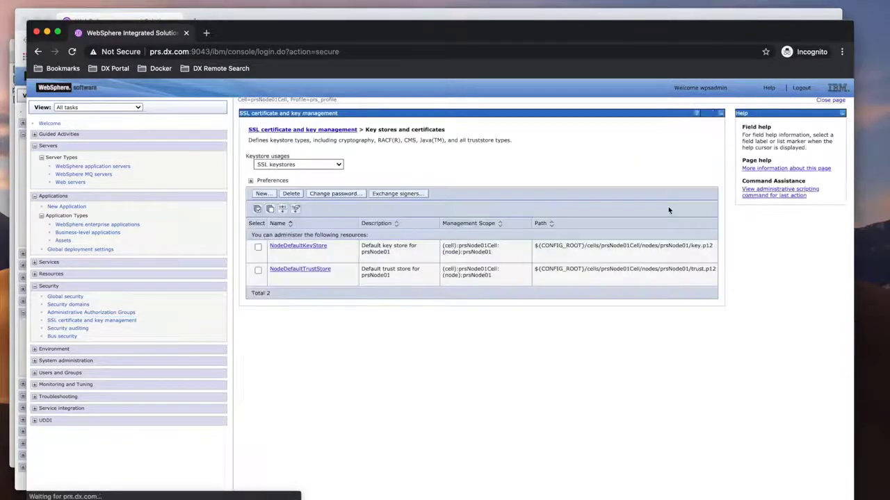
{"action": "left_click", "coordinate": [311, 273]}
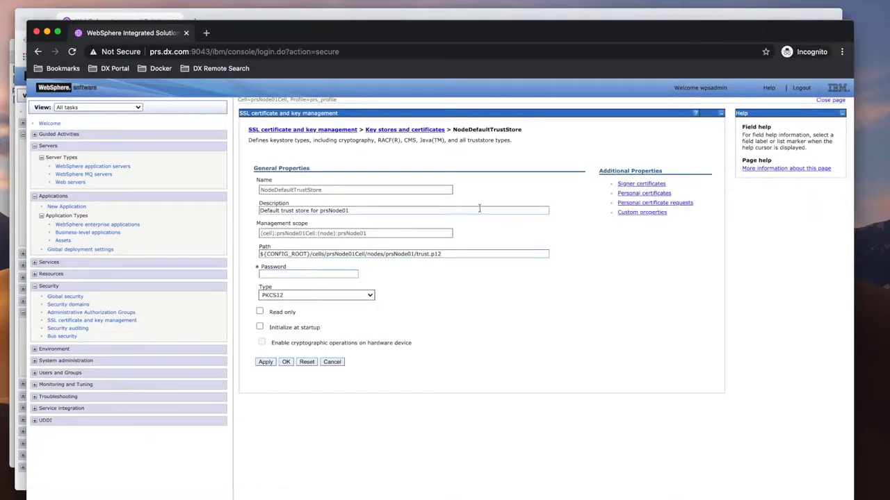
{"action": "left_click", "coordinate": [641, 184]}
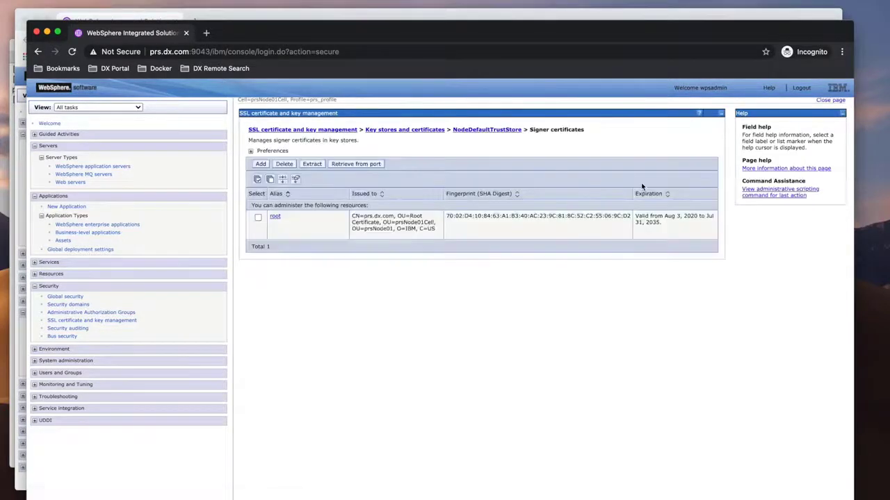
{"action": "left_click", "coordinate": [356, 164]}
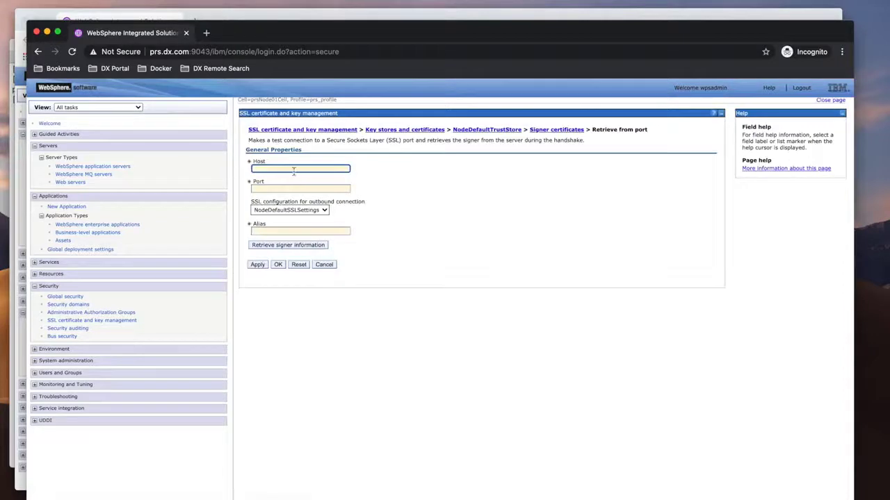
{"action": "left_click", "coordinate": [291, 169]}
{"action": "type", "text": "prs"}
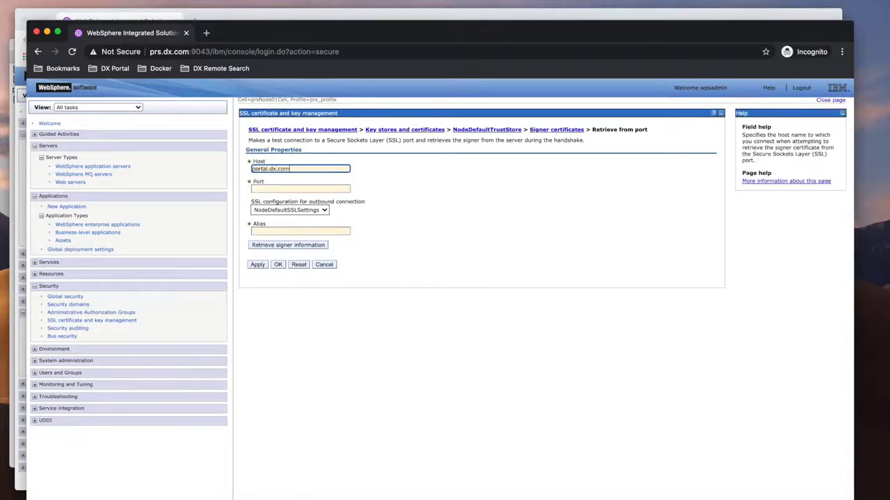
{"action": "key", "text": "Tab"}
{"action": "type", "text": "904"}
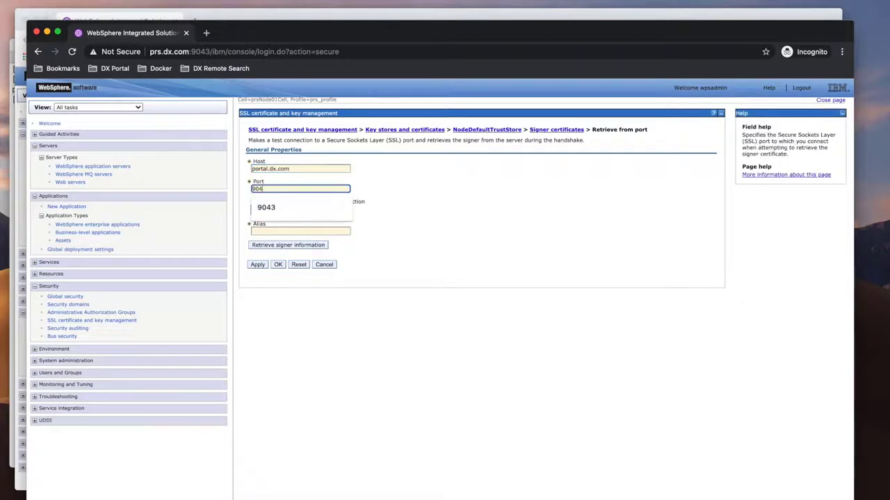
{"action": "type", "text": "3"}
{"action": "left_click", "coordinate": [265, 231]}
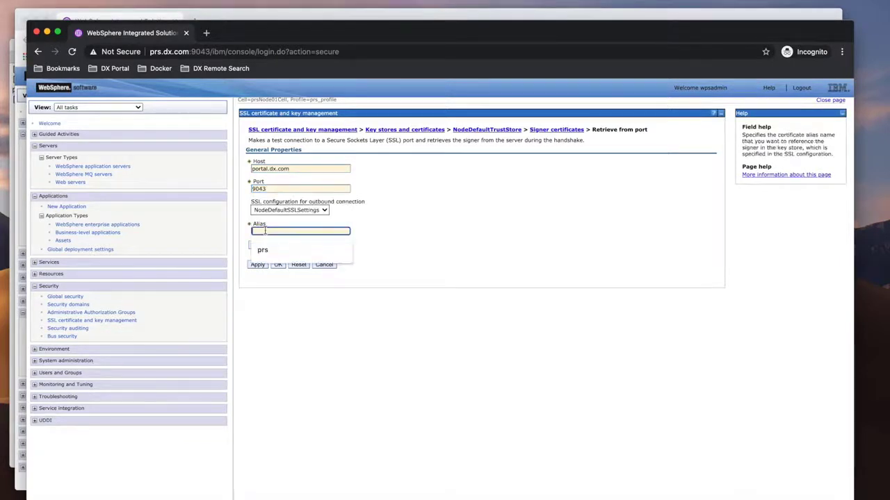
{"action": "type", "text": "portal"}
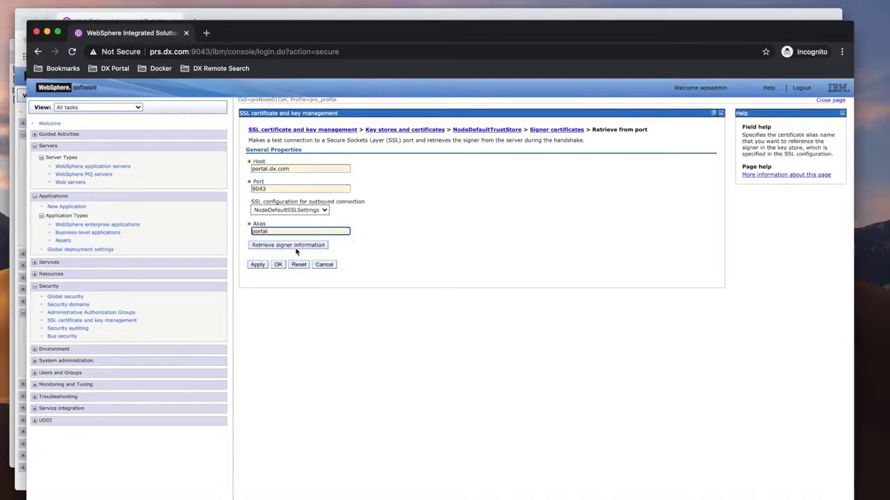
{"action": "left_click", "coordinate": [295, 245]}
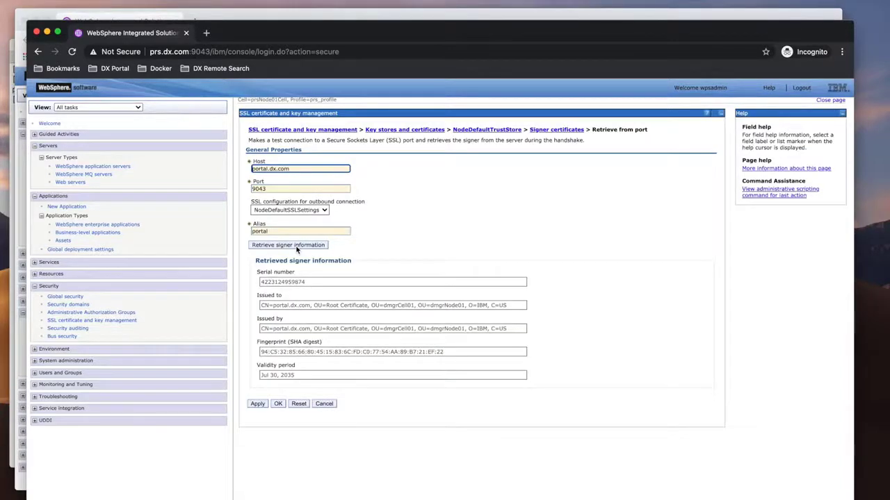
{"action": "left_click", "coordinate": [278, 404]}
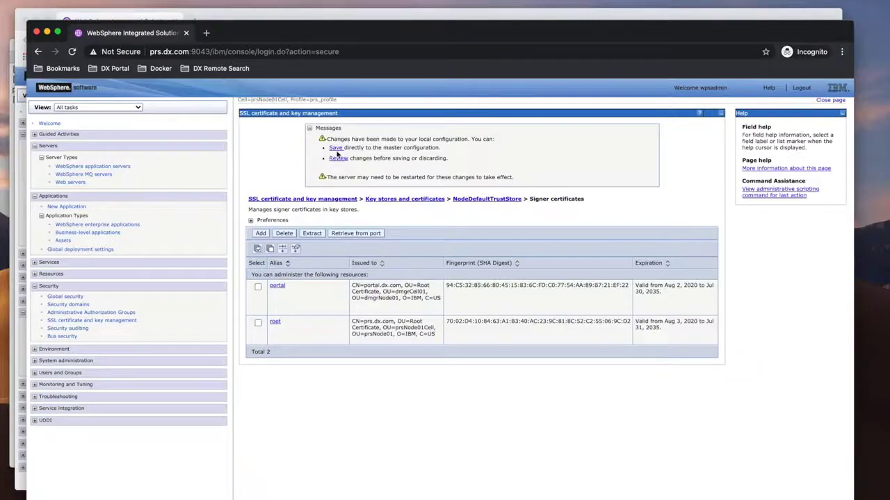
{"action": "left_click", "coordinate": [336, 150]}
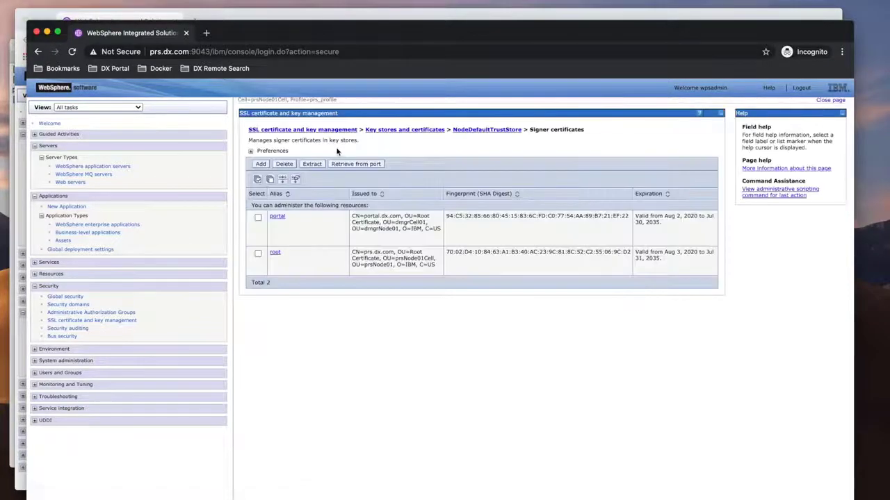
- On the Portal server, enable Use identity assertion in the CSIv2 outbound communications settings under RMI/IIOP security and confirm
{"action": "key", "text": "ctrl+Up"}
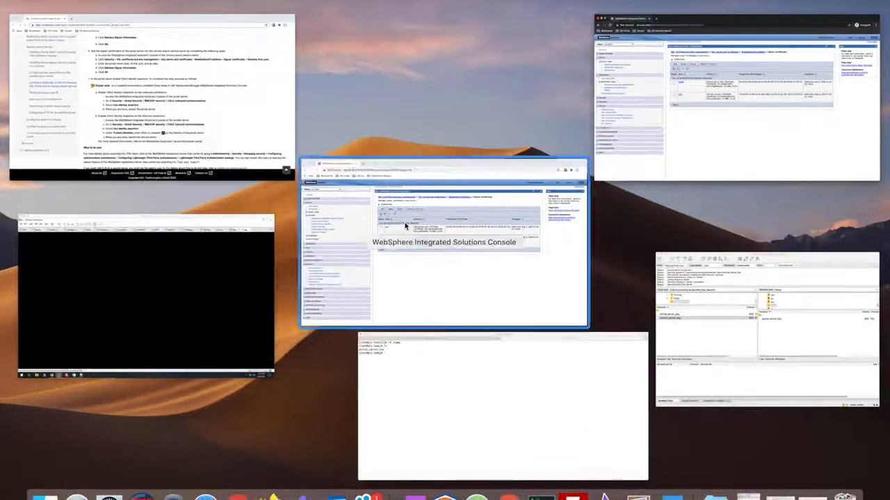
{"action": "left_click", "coordinate": [406, 226]}
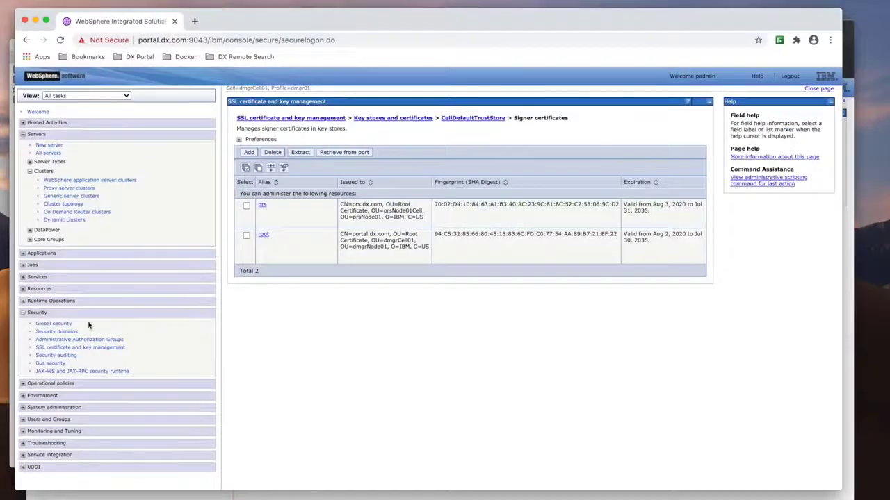
{"action": "left_click", "coordinate": [57, 324]}
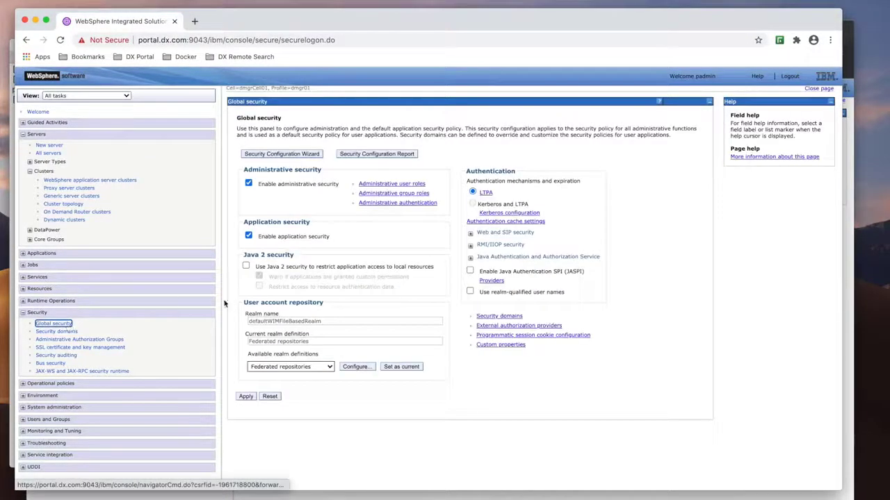
{"action": "left_click", "coordinate": [470, 248]}
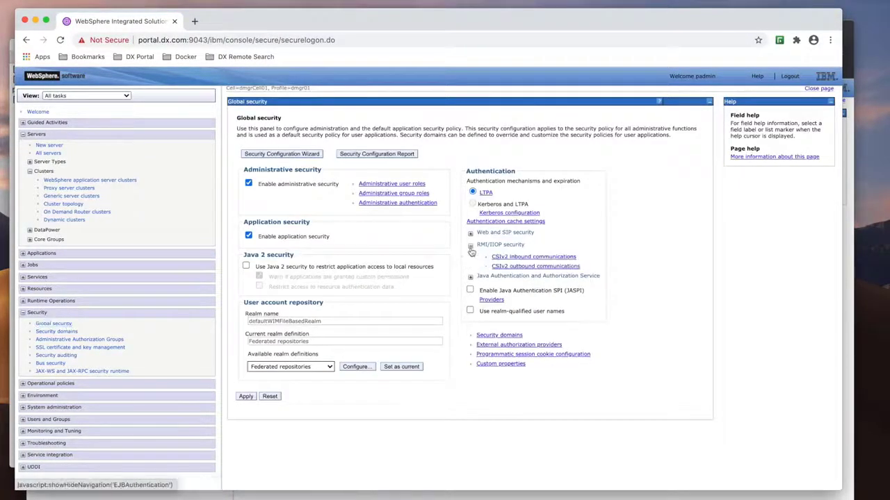
{"action": "left_click", "coordinate": [513, 267]}
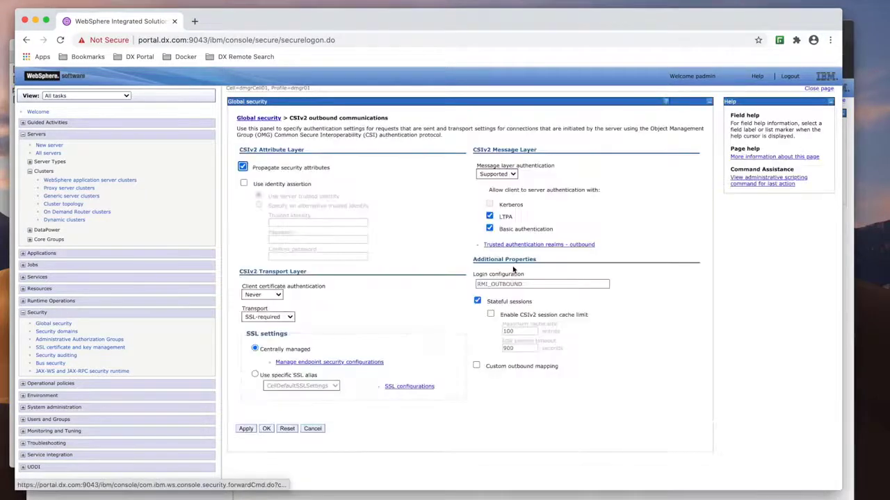
{"action": "left_click", "coordinate": [244, 184]}
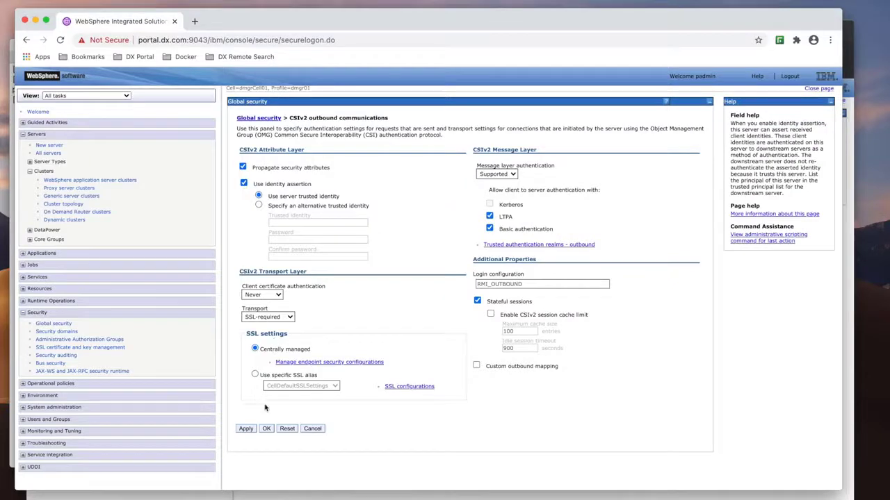
{"action": "left_click", "coordinate": [266, 429]}
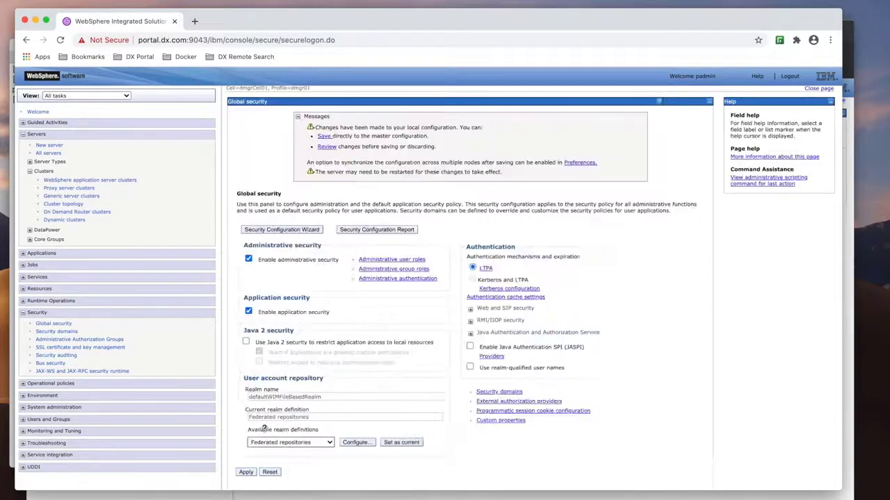
- Save the Portal server's CSIv2 outbound change directly to the master configuration
{"action": "left_click", "coordinate": [323, 136]}
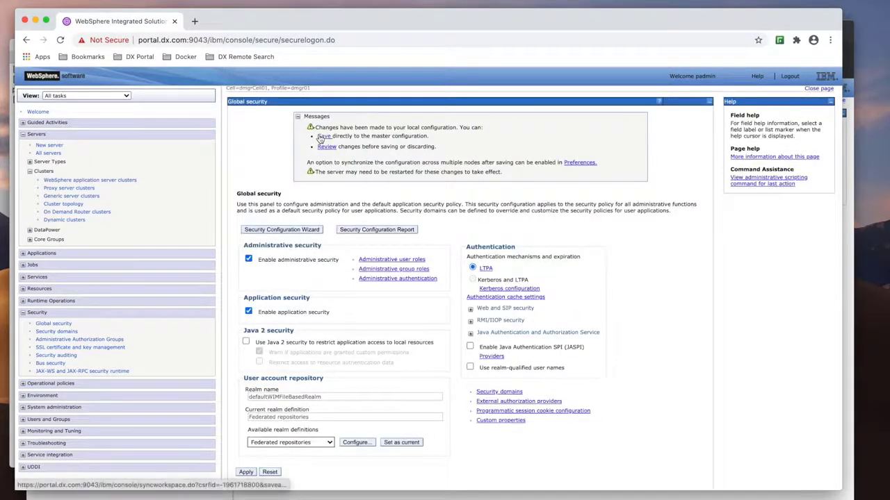
{"action": "key", "text": "ctrl+Up"}
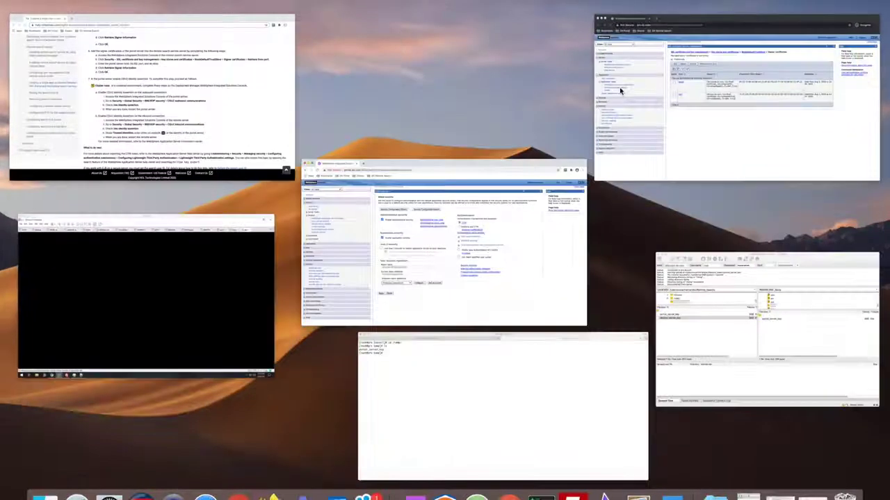
- On the remote search server, review the CSIv2 inbound communications settings under RMI/IIOP security and leave without changes
{"action": "left_click", "coordinate": [619, 83]}
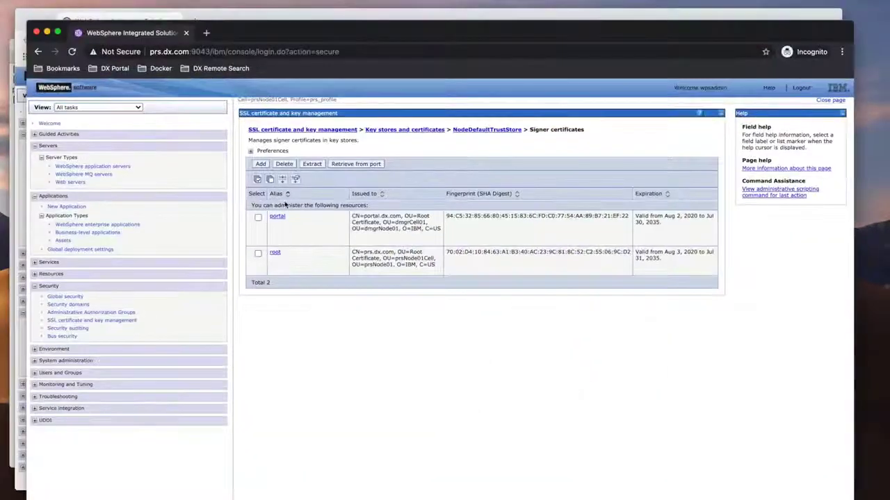
{"action": "left_click", "coordinate": [65, 297]}
{"action": "left_click", "coordinate": [481, 268]}
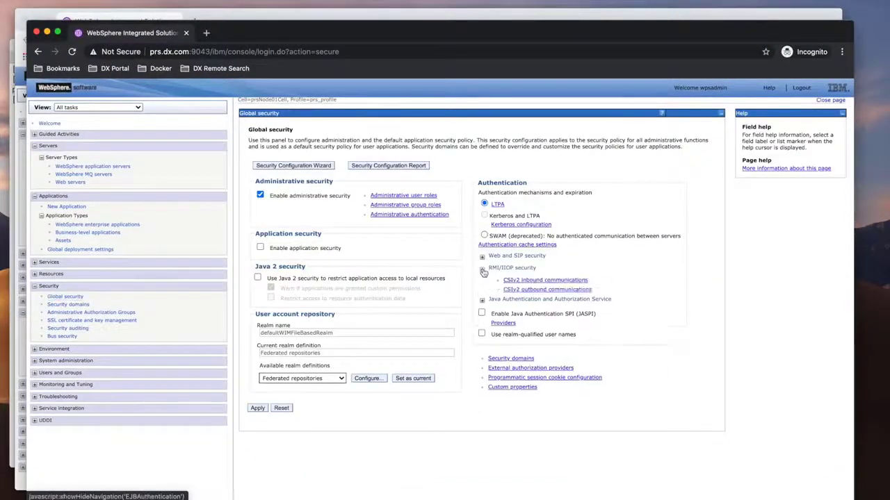
{"action": "left_click", "coordinate": [533, 282]}
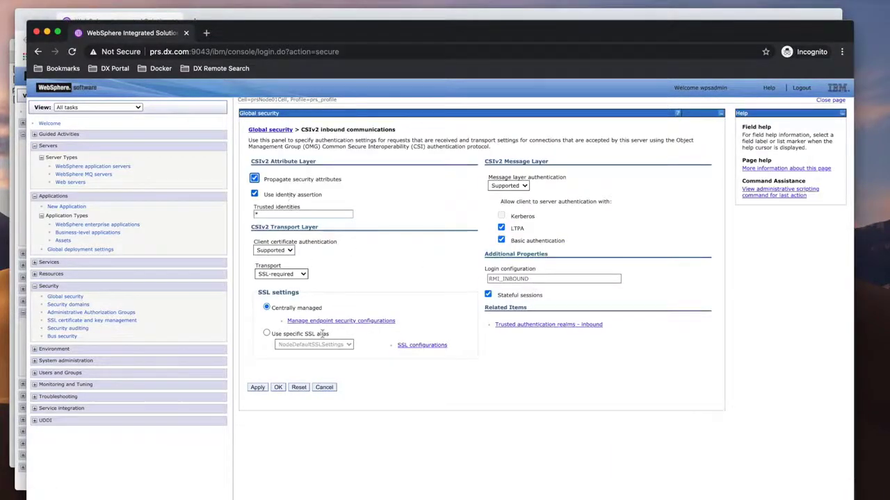
{"action": "left_click", "coordinate": [330, 388]}
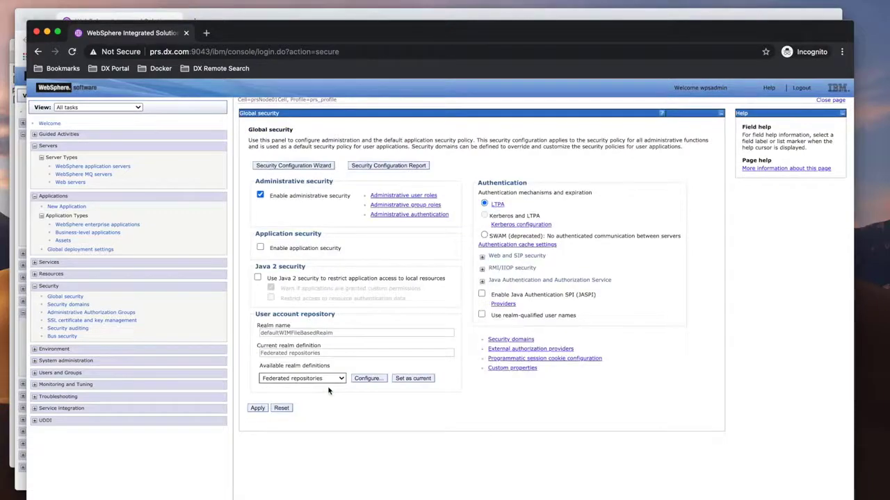
{"action": "left_click", "coordinate": [537, 492]}
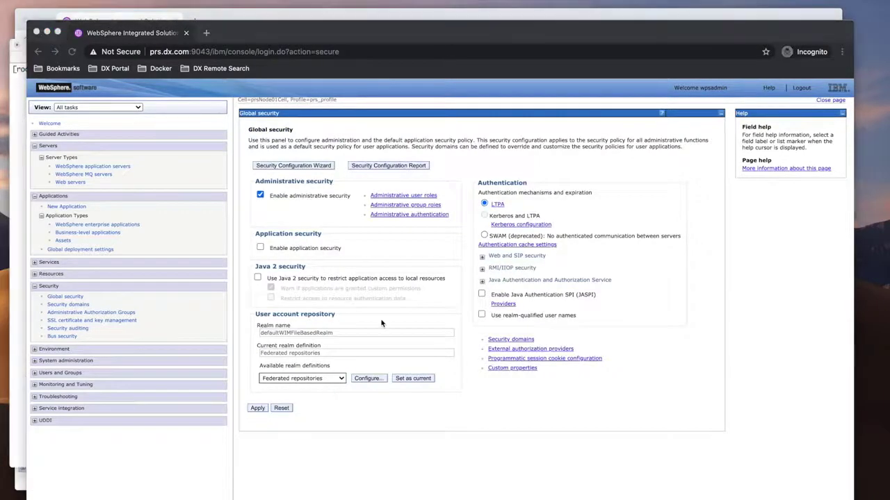
{"action": "key", "text": "ctrl+Up"}
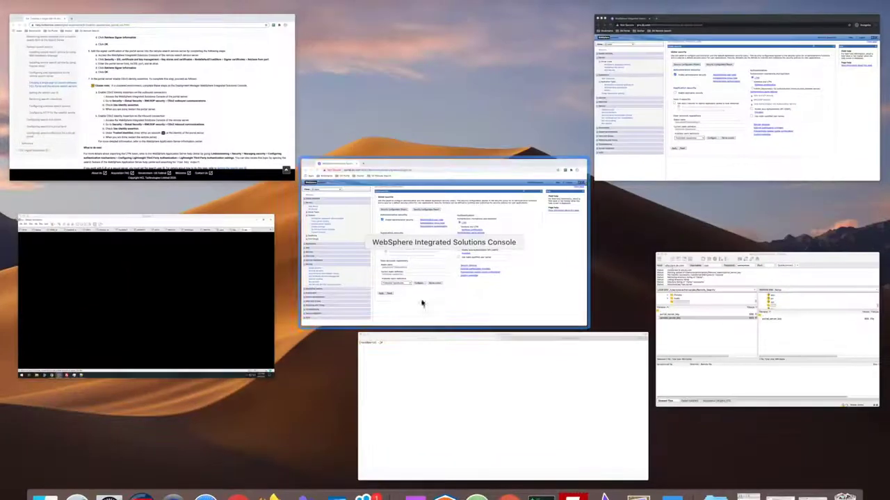
- In the portal server's terminal, list the home directory and run ./restartAll.sh to restart the servers
{"action": "left_click", "coordinate": [445, 368]}
{"action": "type", "text": "ls"}
{"action": "key", "text": "Return"}
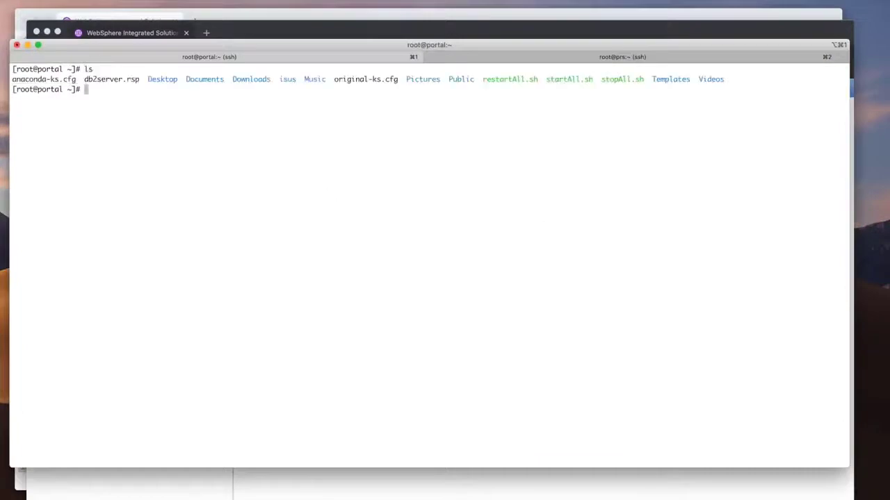
{"action": "type", "text": "./r"}
{"action": "key", "text": "Tab"}
{"action": "key", "text": "Return"}
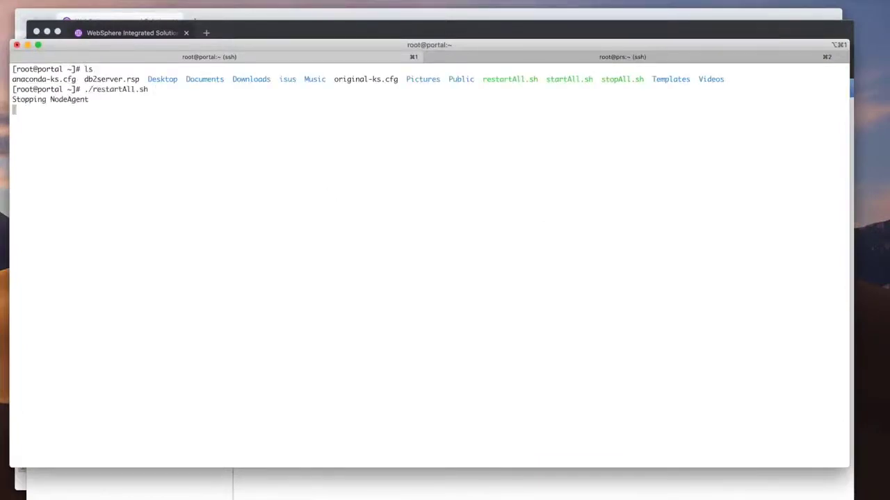
- In the remote search server's terminal, list the home directory and run ./restartAll.sh
{"action": "left_click", "coordinate": [562, 60]}
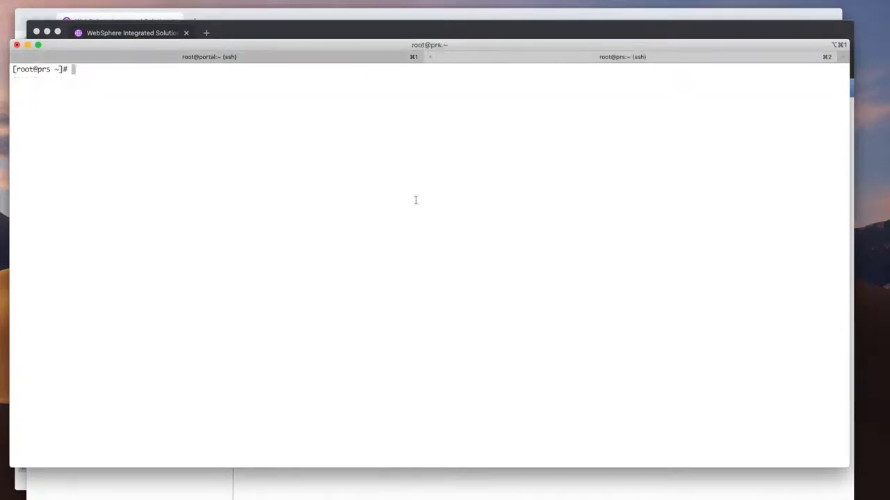
{"action": "type", "text": "ls"}
{"action": "key", "text": "Return"}
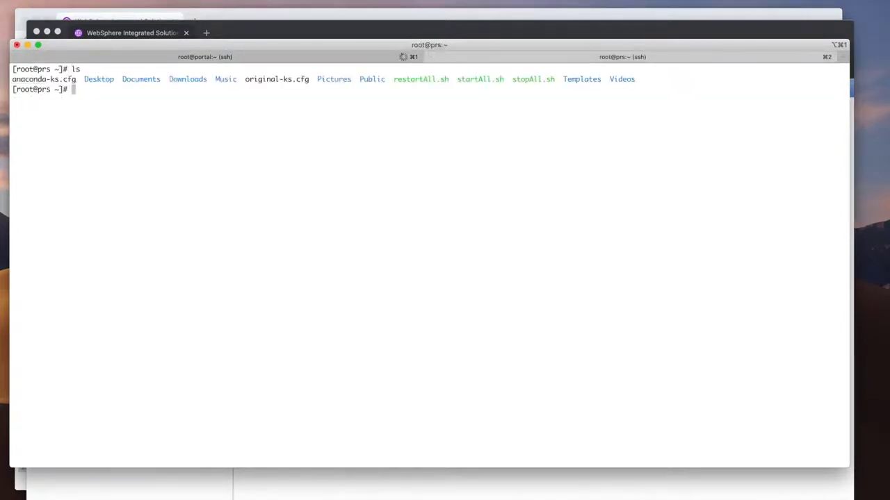
{"action": "type", "text": "./res"}
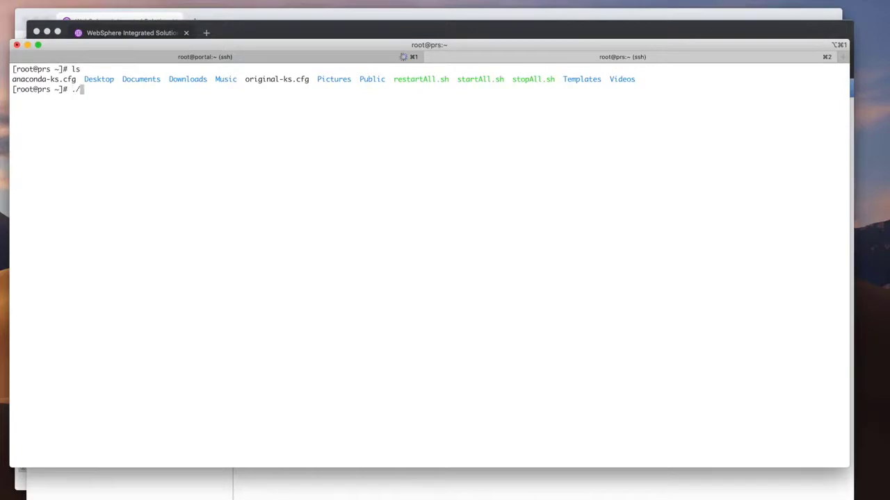
{"action": "key", "text": "Tab"}
{"action": "key", "text": "Return"}
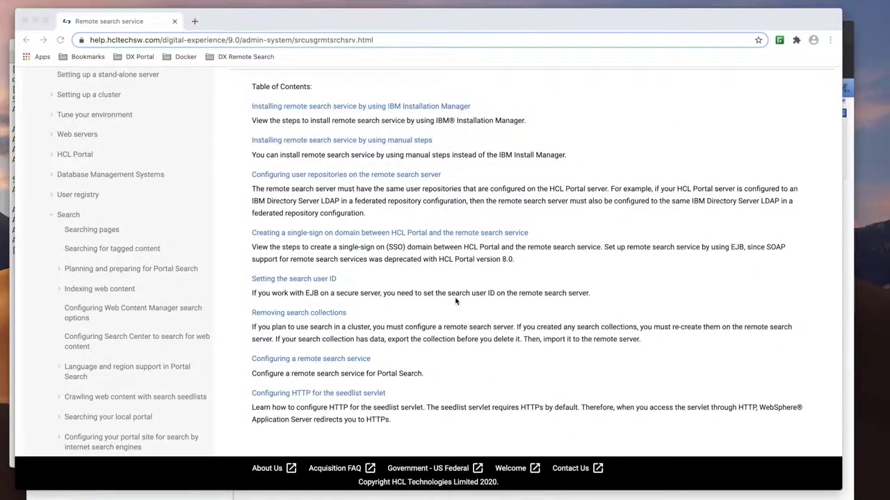
- Open the documentation page Setting the search user ID and read through its procedure
{"action": "left_click", "coordinate": [313, 280]}
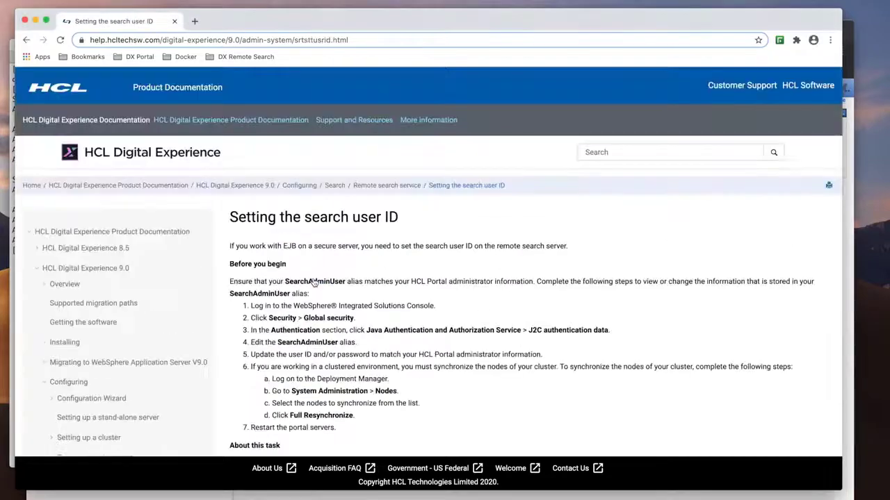
{"action": "scroll", "coordinate": [419, 312], "scroll_direction": "down", "scroll_amount": 3}
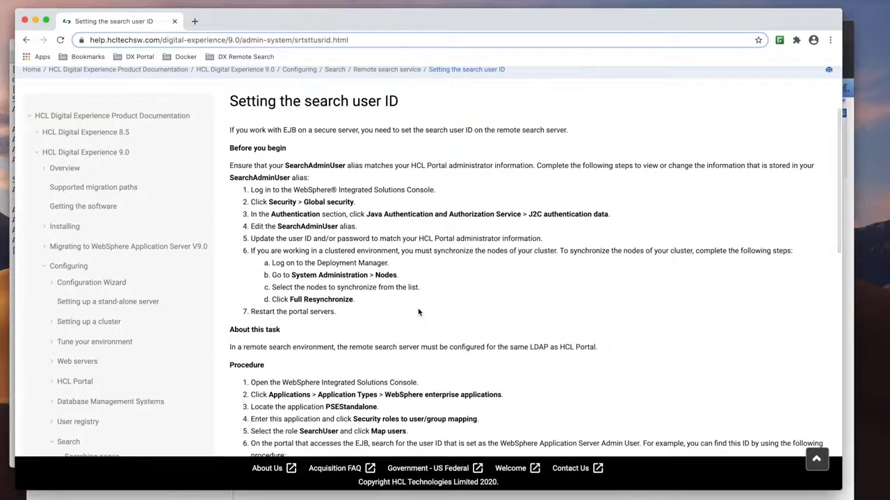
{"action": "scroll", "coordinate": [418, 312], "scroll_direction": "down", "scroll_amount": 5}
{"action": "scroll", "coordinate": [417, 306], "scroll_direction": "down", "scroll_amount": 1}
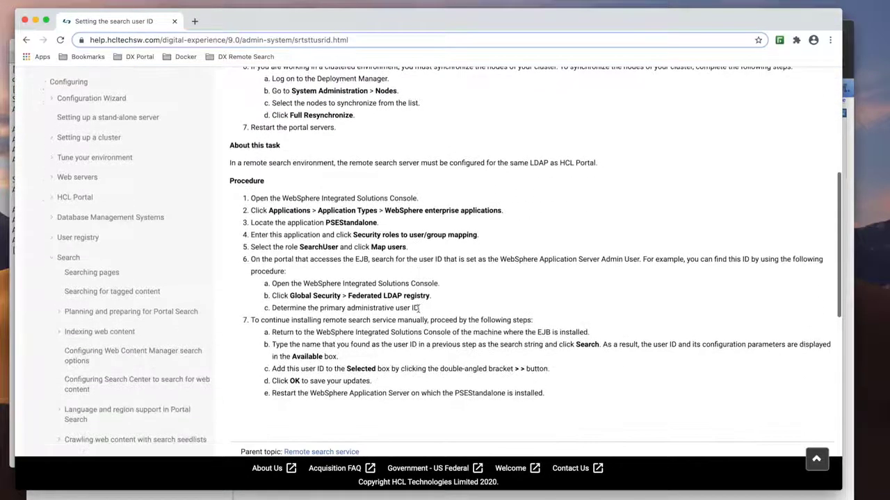
- On the Portal server, open the J2C authentication data under Java Authentication and Authorization Service to check the SearchAdminUser alias
{"action": "key", "text": "ctrl+Up"}
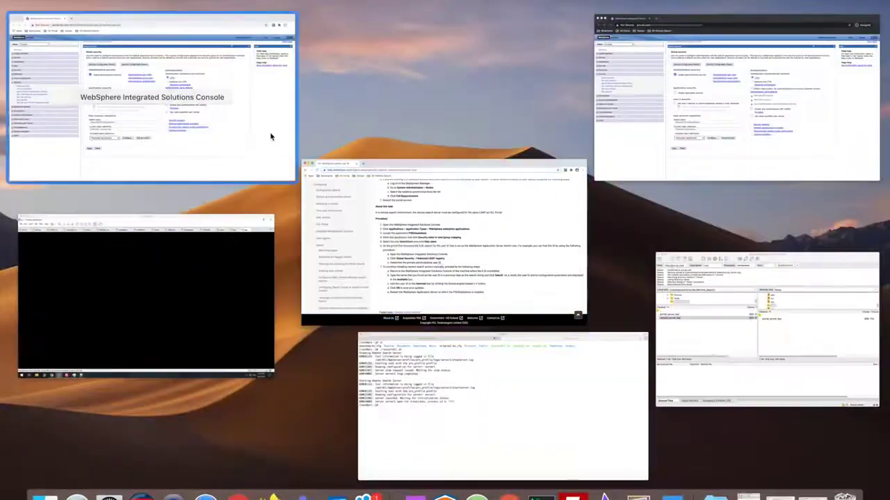
{"action": "left_click", "coordinate": [270, 139]}
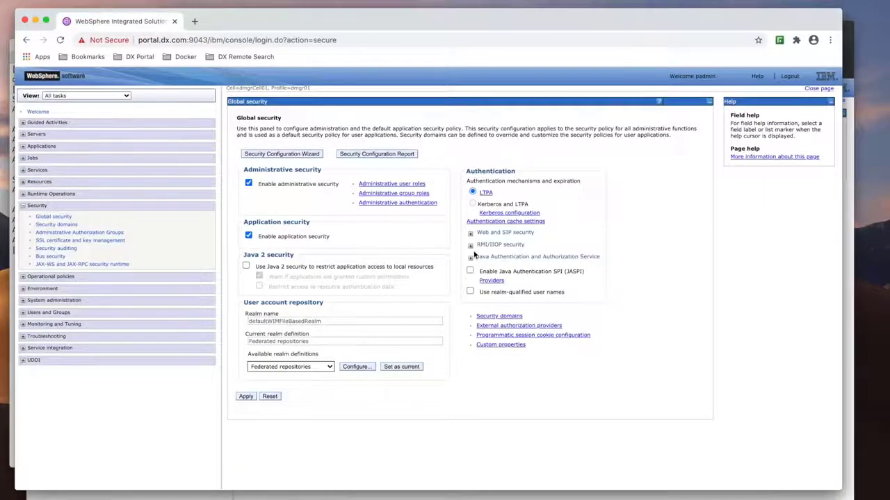
{"action": "left_click", "coordinate": [470, 258]}
{"action": "left_click", "coordinate": [520, 288]}
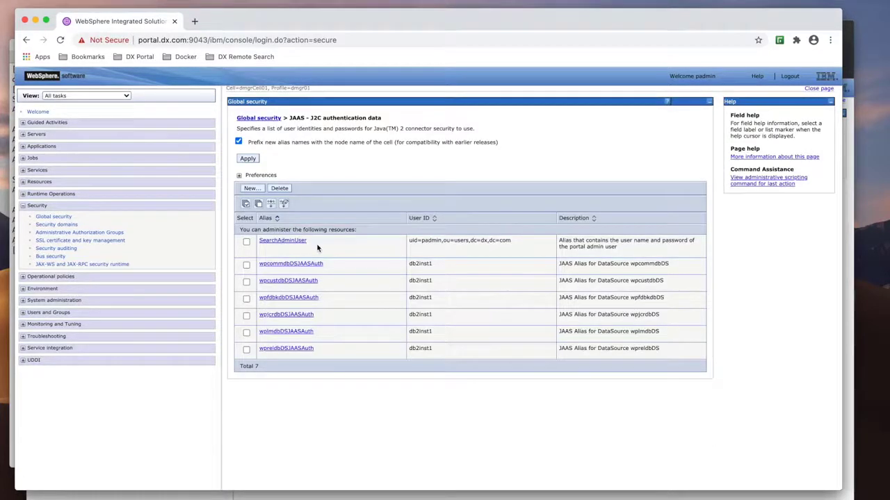
{"action": "key", "text": "ctrl+Up"}
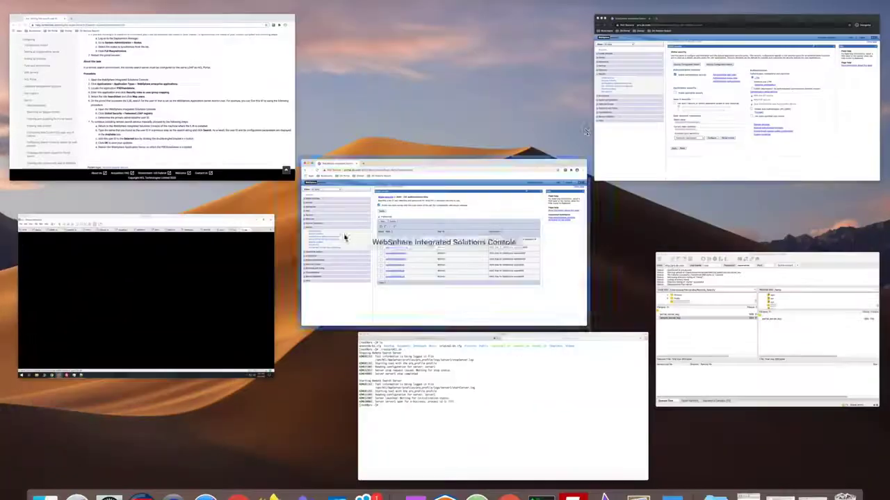
- On the remote search server, map the PSEStandalone application's SearchUser role to user padmin, removing wpsadmin, and confirm
{"action": "left_click", "coordinate": [649, 109]}
{"action": "left_click", "coordinate": [54, 158]}
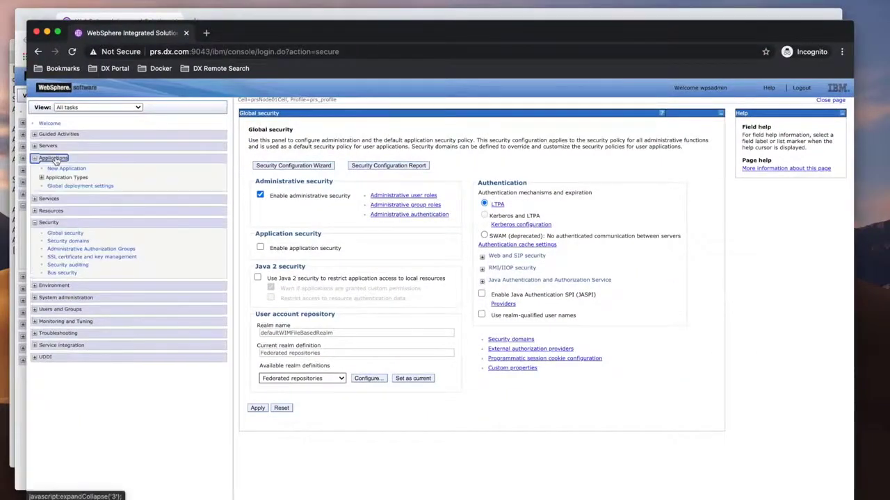
{"action": "left_click", "coordinate": [68, 178]}
{"action": "left_click", "coordinate": [82, 186]}
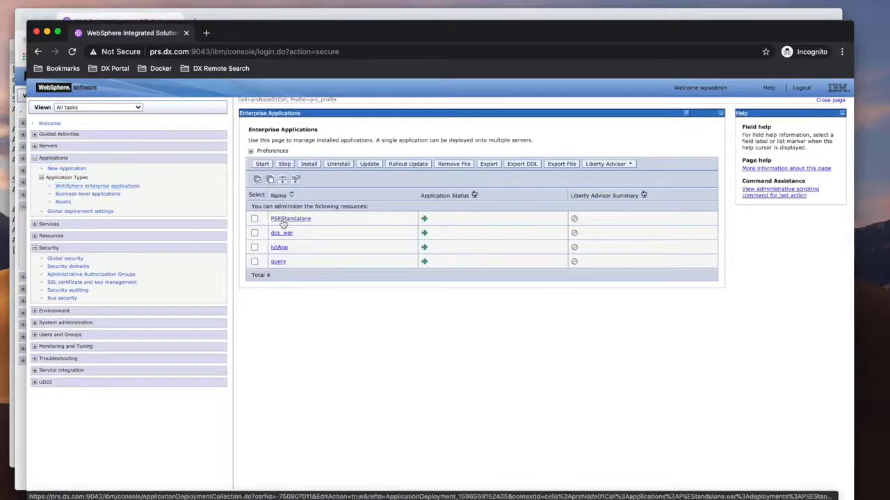
{"action": "left_click", "coordinate": [283, 219]}
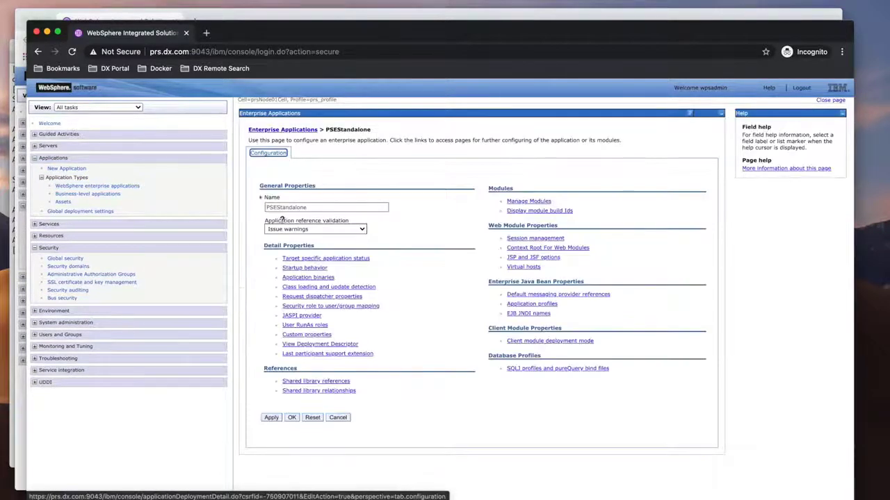
{"action": "left_click", "coordinate": [340, 307]}
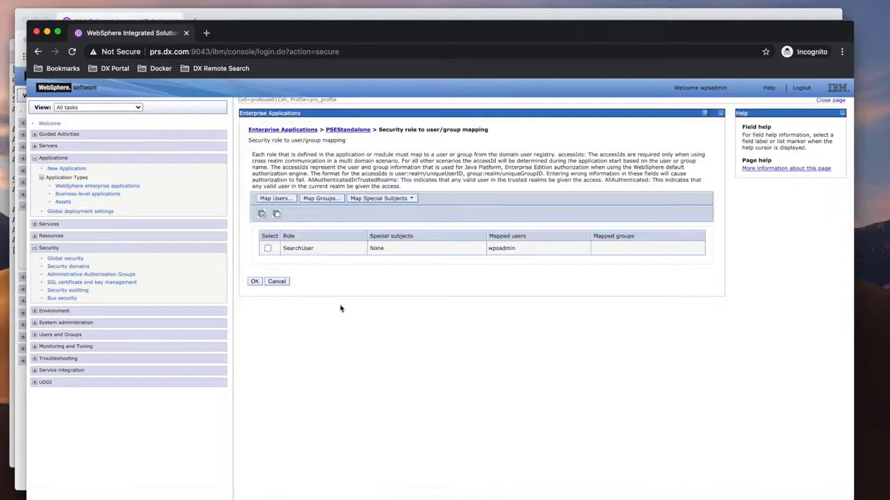
{"action": "left_click", "coordinate": [268, 249]}
{"action": "left_click", "coordinate": [275, 198]}
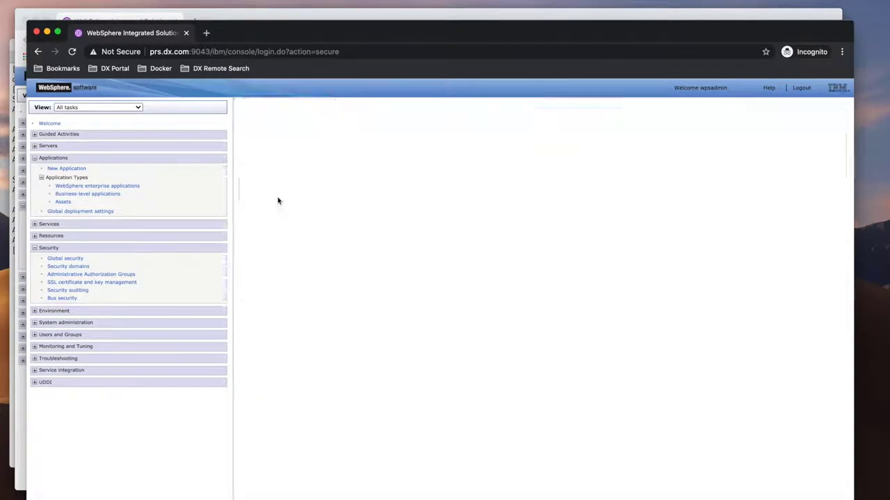
{"action": "left_click", "coordinate": [271, 249]}
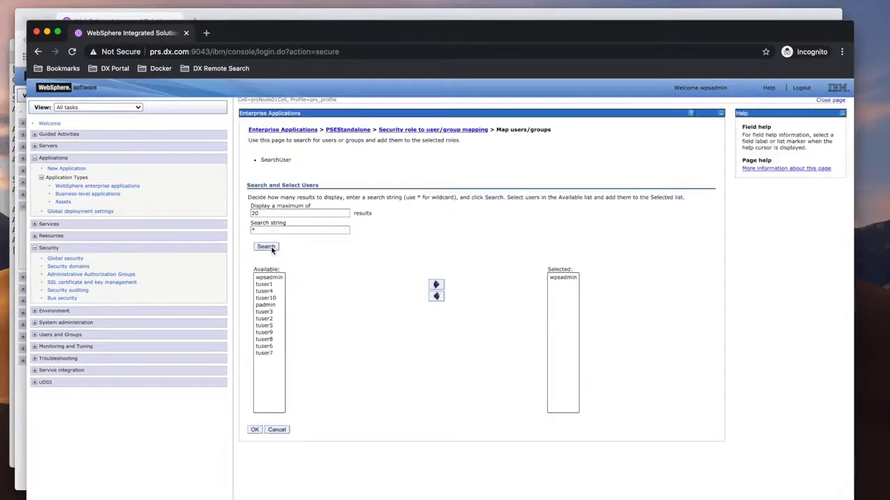
{"action": "left_click", "coordinate": [271, 307]}
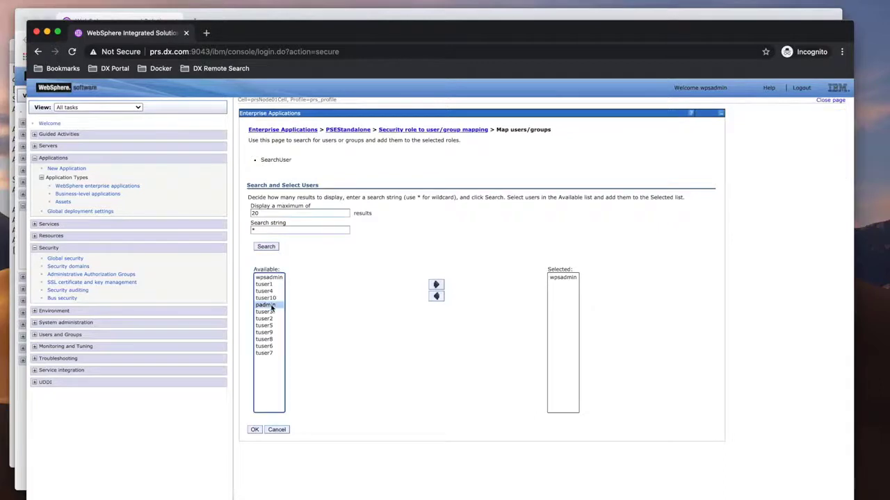
{"action": "left_click", "coordinate": [435, 284]}
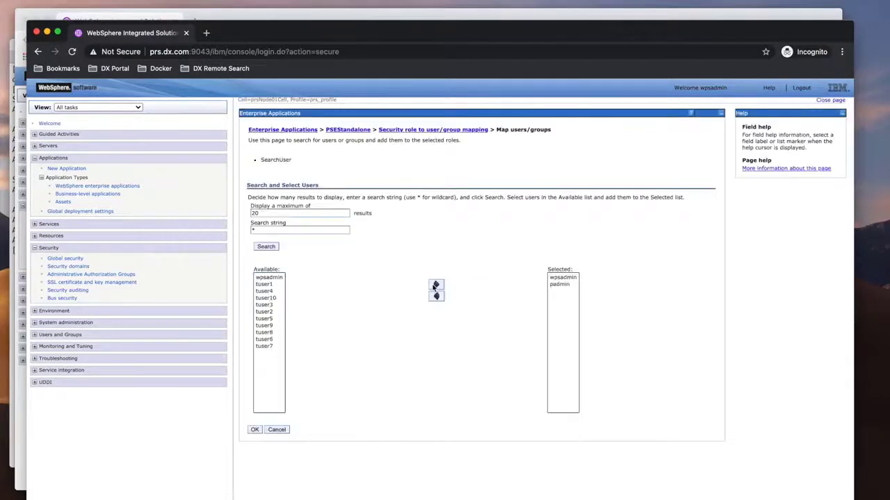
{"action": "left_click", "coordinate": [554, 280]}
{"action": "left_click", "coordinate": [436, 297]}
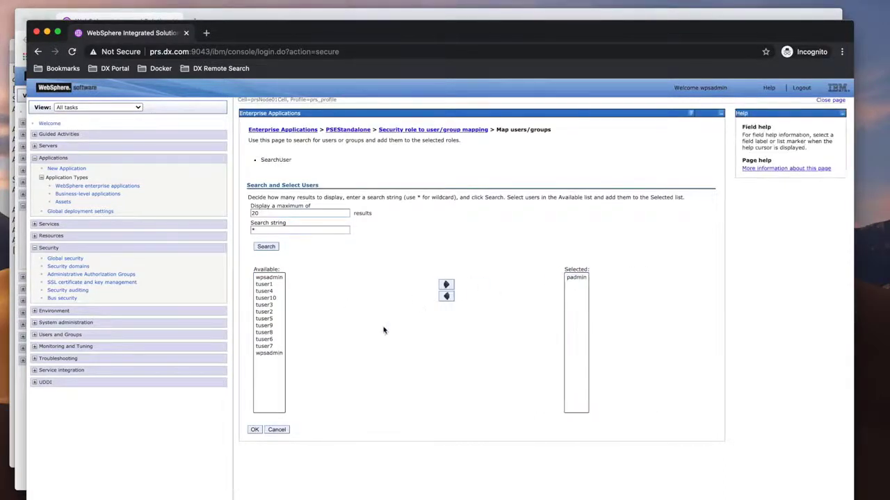
{"action": "left_click", "coordinate": [254, 429]}
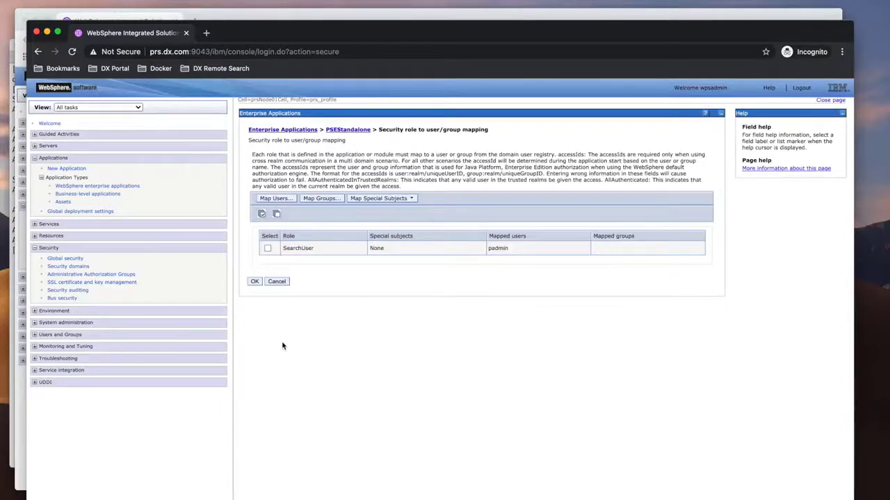
{"action": "left_click", "coordinate": [255, 282]}
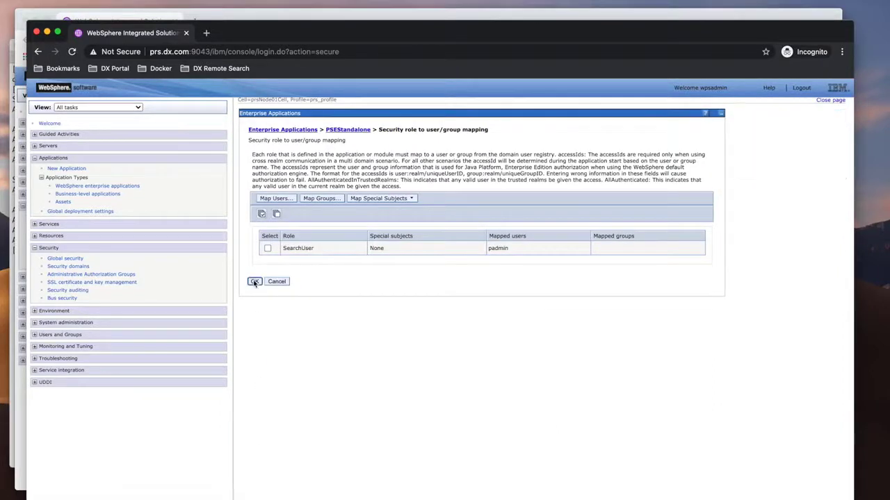
- Save the role mapping changes directly to the master configuration
{"action": "left_click", "coordinate": [335, 149]}
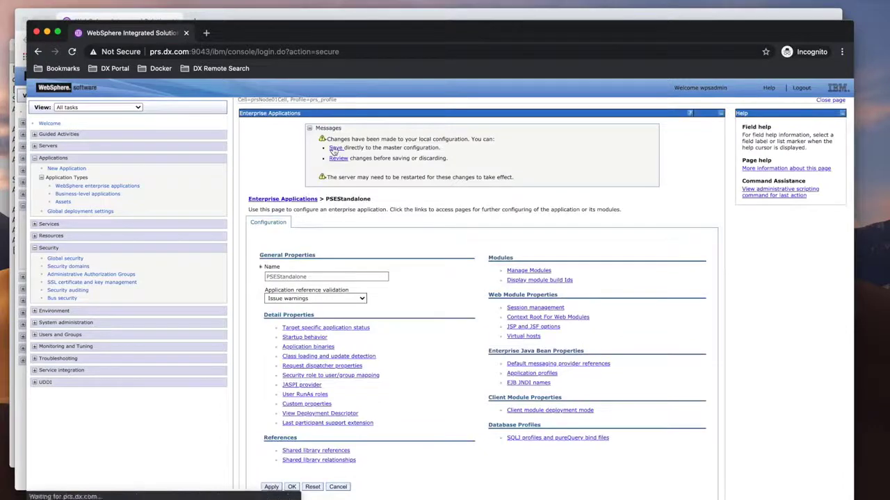
{"action": "left_click", "coordinate": [334, 148]}
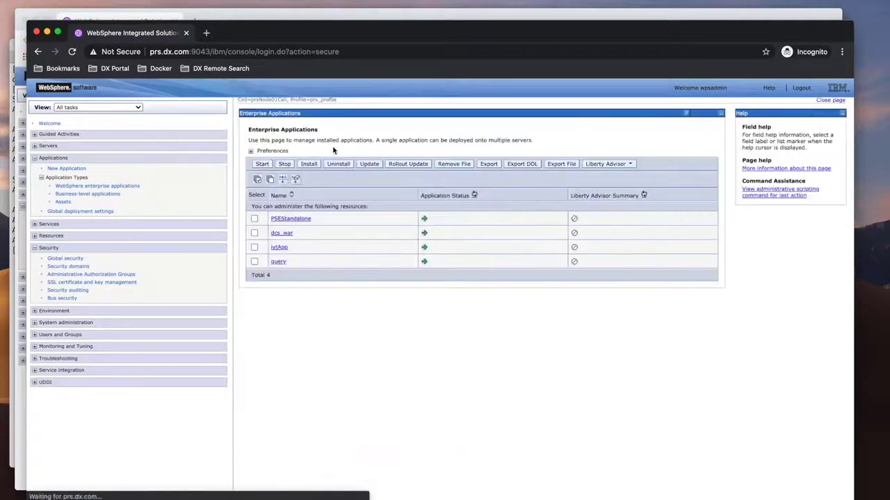
{"action": "key", "text": "ctrl+Up"}
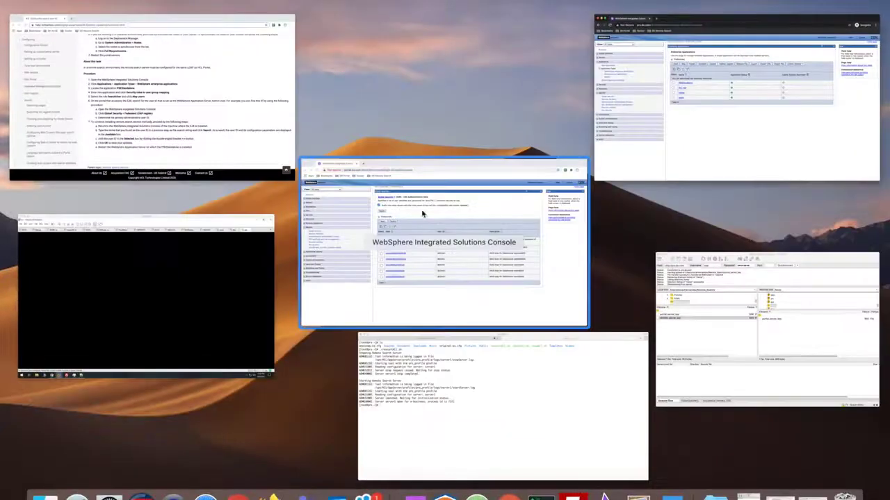
- Open the documentation page Configuring a remote search service and read through its procedure
{"action": "left_click", "coordinate": [444, 377]}
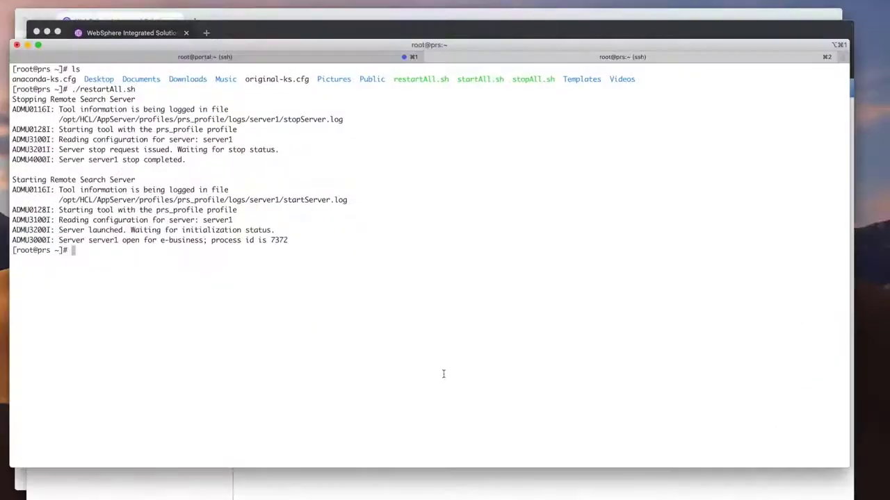
{"action": "key", "text": "Up"}
{"action": "key", "text": "ctrl+Up"}
{"action": "left_click", "coordinate": [487, 291]}
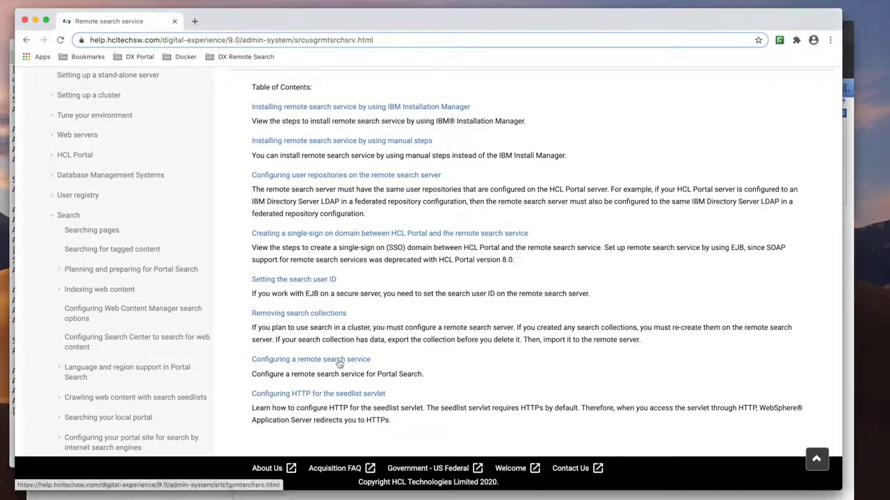
{"action": "scroll", "coordinate": [340, 362], "scroll_direction": "down", "scroll_amount": 2}
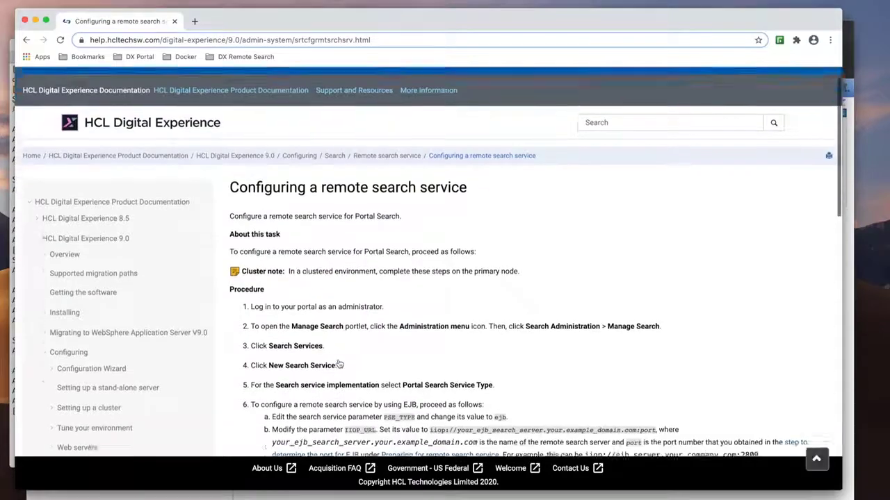
{"action": "scroll", "coordinate": [339, 363], "scroll_direction": "down", "scroll_amount": 5}
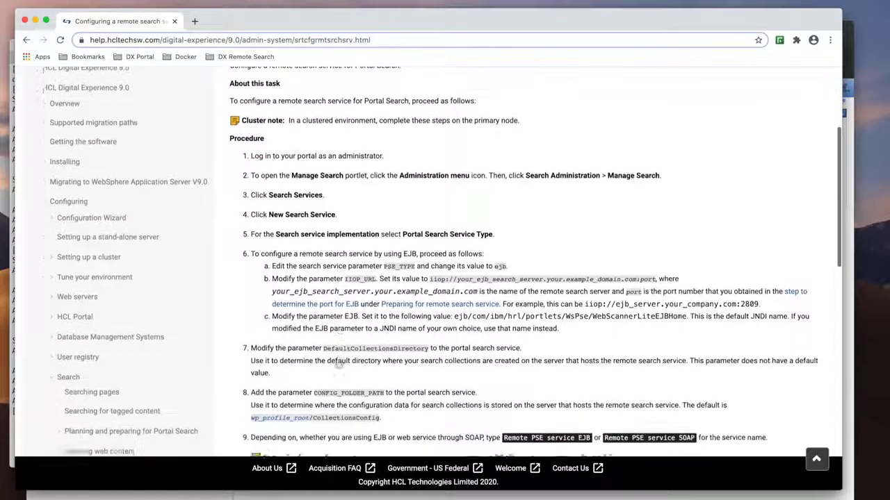
{"action": "scroll", "coordinate": [339, 362], "scroll_direction": "down", "scroll_amount": 4}
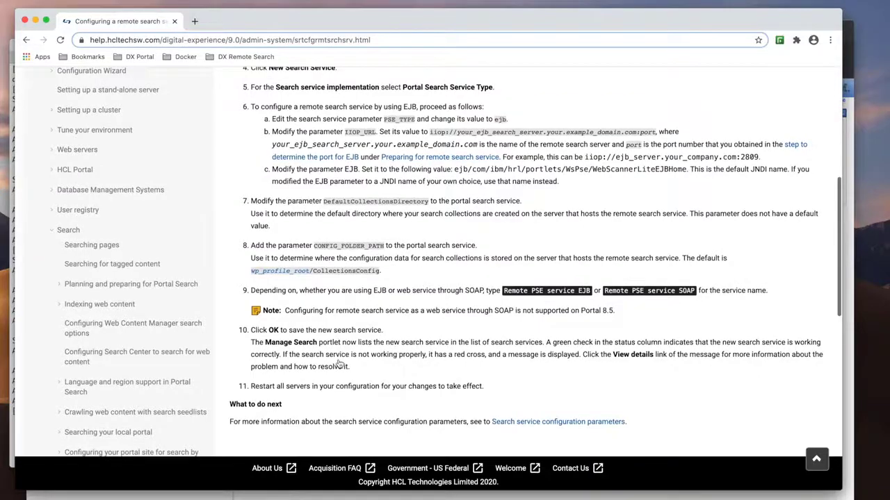
- Copy the EJB JNDI name from the notes and start a new search service in Portal's search settings using Portal Search Service Type
{"action": "key", "text": "ctrl+Up"}
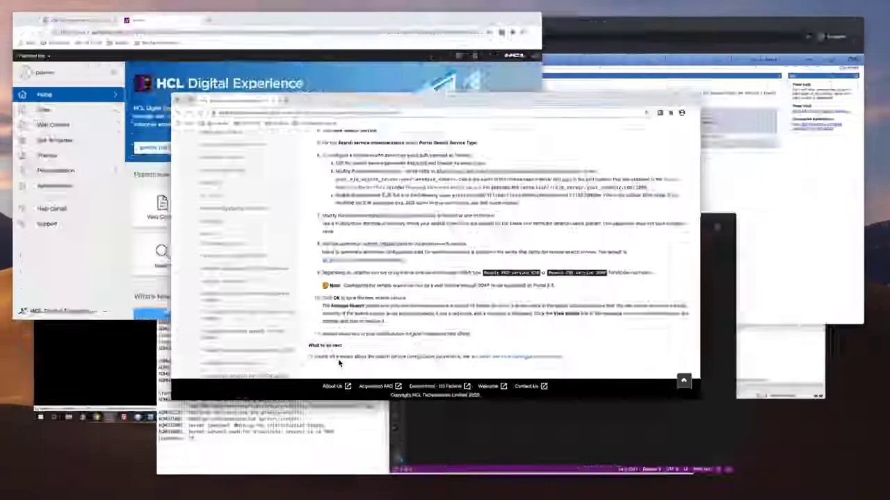
{"action": "left_click", "coordinate": [643, 382]}
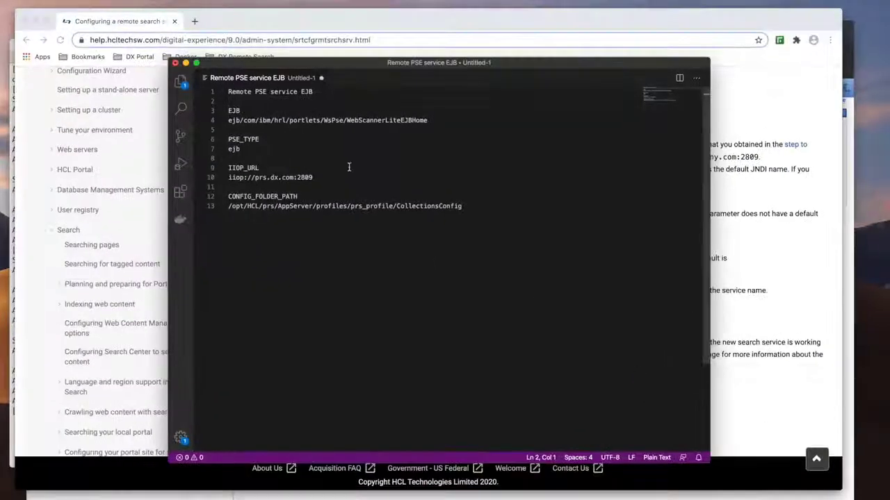
{"action": "left_click_drag", "start_coordinate": [432, 122], "coordinate": [229, 121]}
{"action": "key", "text": "super+c"}
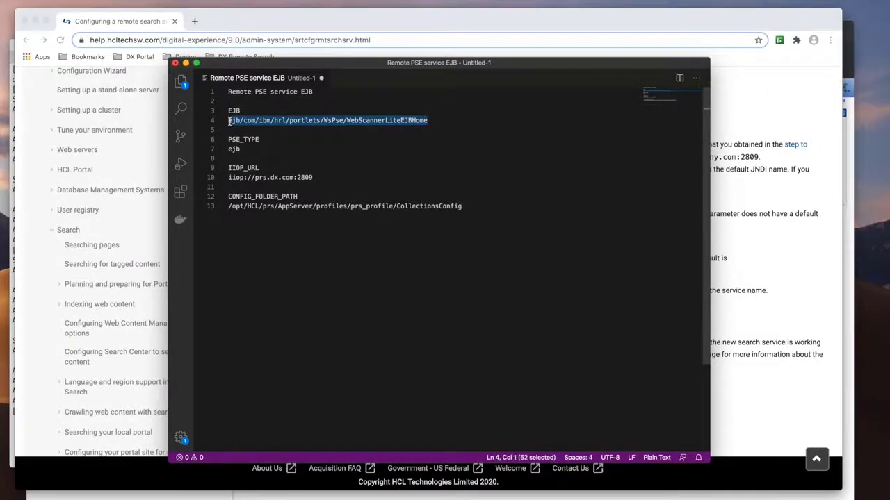
{"action": "key", "text": "ctrl+Up"}
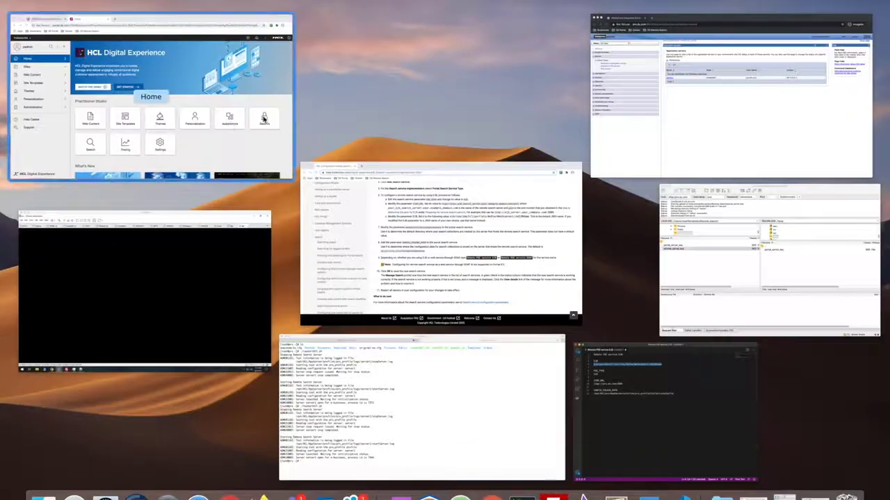
{"action": "left_click", "coordinate": [210, 142]}
{"action": "left_click", "coordinate": [79, 279]}
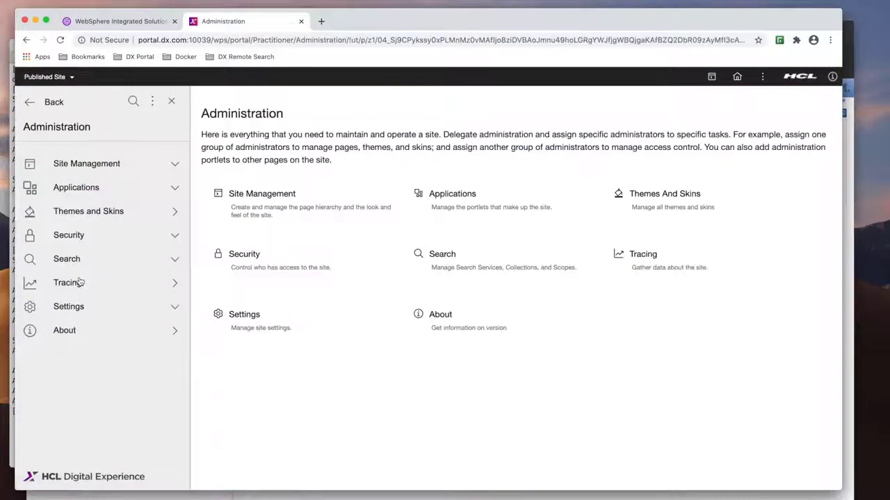
{"action": "left_click", "coordinate": [79, 267]}
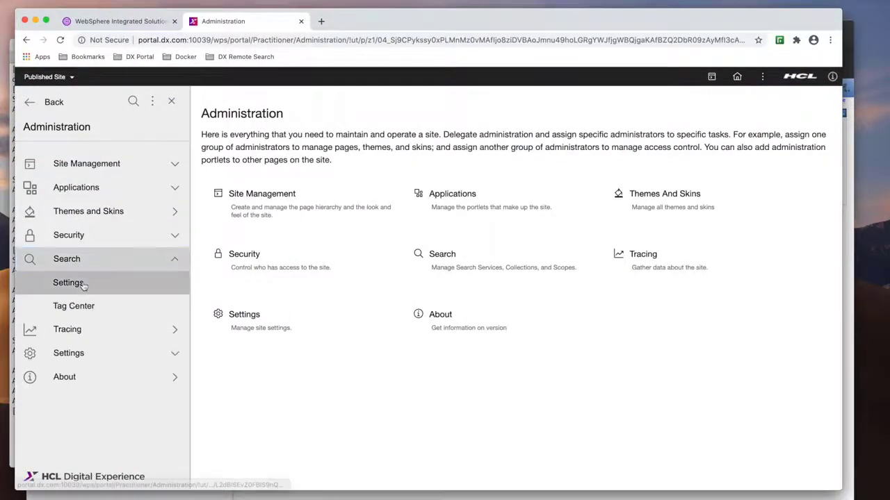
{"action": "left_click", "coordinate": [82, 284]}
{"action": "left_click", "coordinate": [250, 193]}
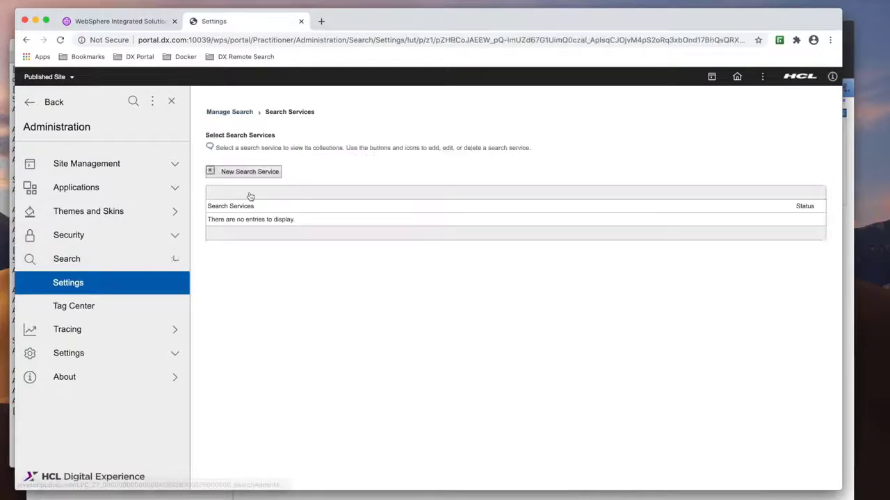
{"action": "left_click", "coordinate": [252, 172]}
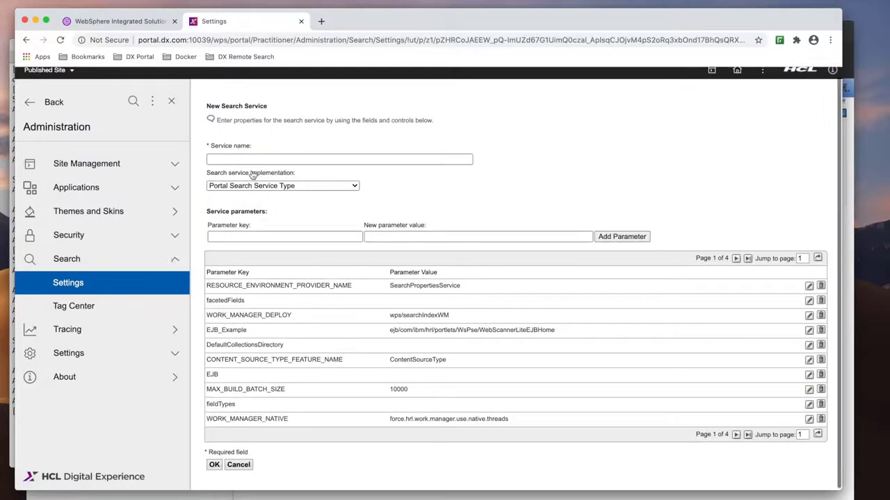
{"action": "left_click", "coordinate": [299, 189]}
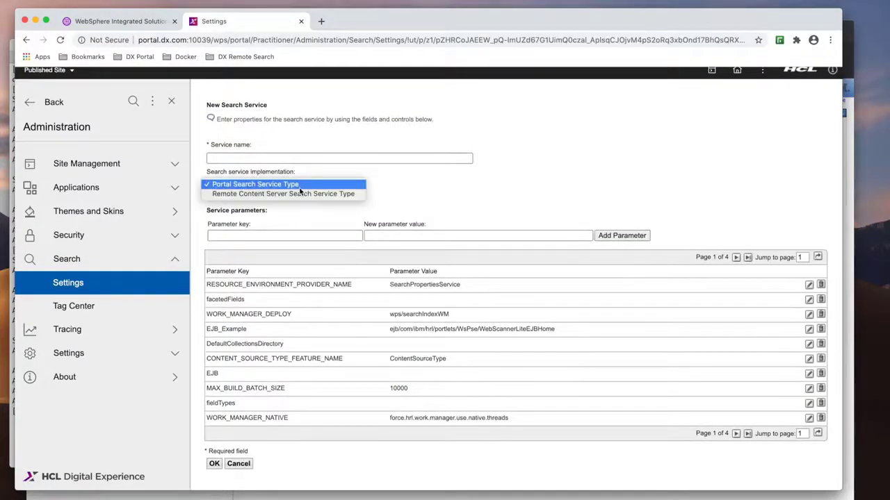
{"action": "left_click", "coordinate": [299, 189]}
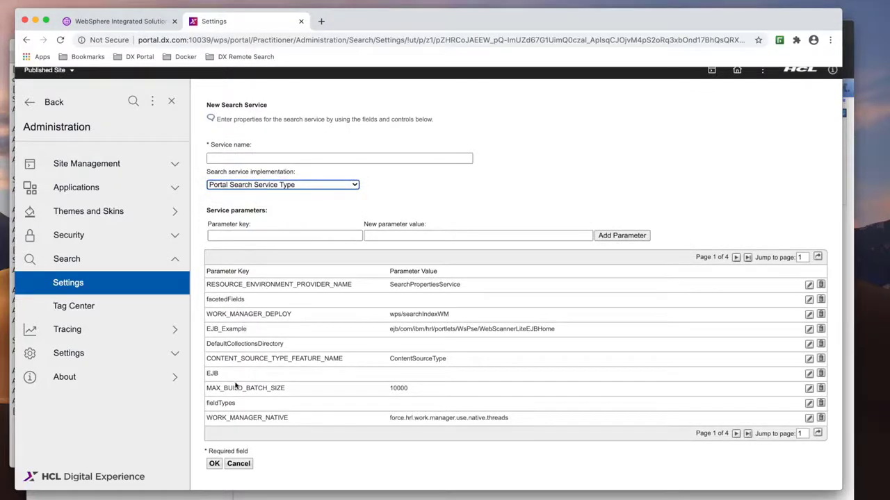
- Set the EJB parameter to ejb/com/ibm/hrl/portlets/WsPse/WebScannerLiteEJBHome
{"action": "left_click", "coordinate": [809, 373]}
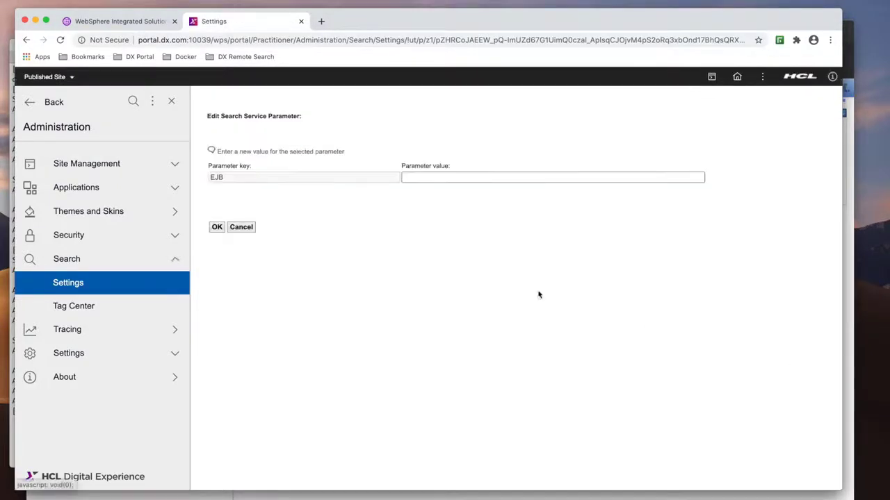
{"action": "left_click", "coordinate": [412, 176]}
{"action": "key", "text": "super+v"}
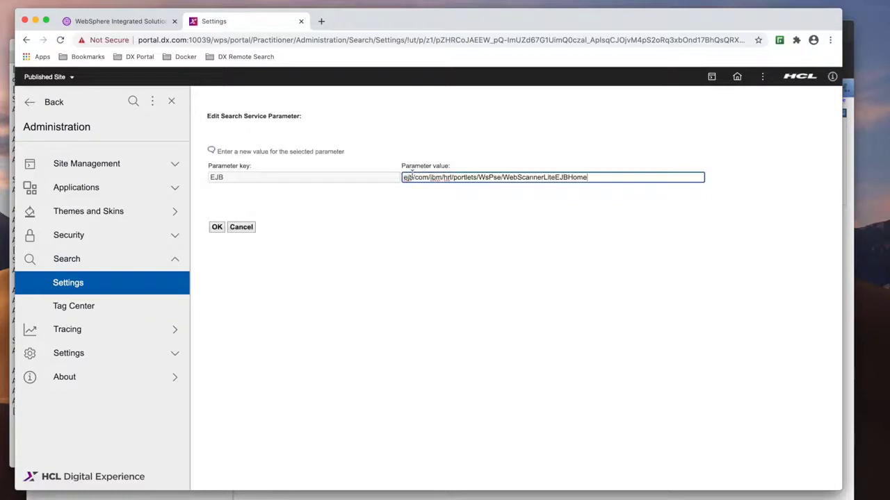
{"action": "left_click", "coordinate": [216, 227]}
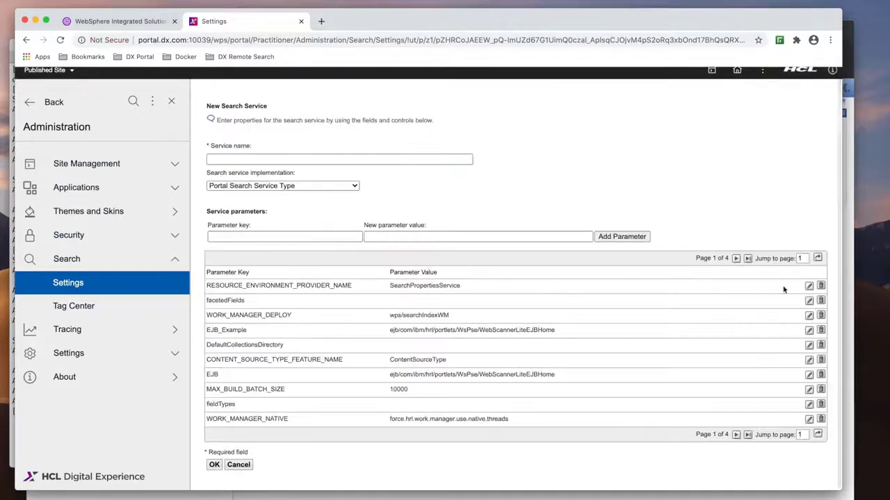
- On the second parameter page, set PSE_TYPE to ejb
{"action": "left_click", "coordinate": [735, 259]}
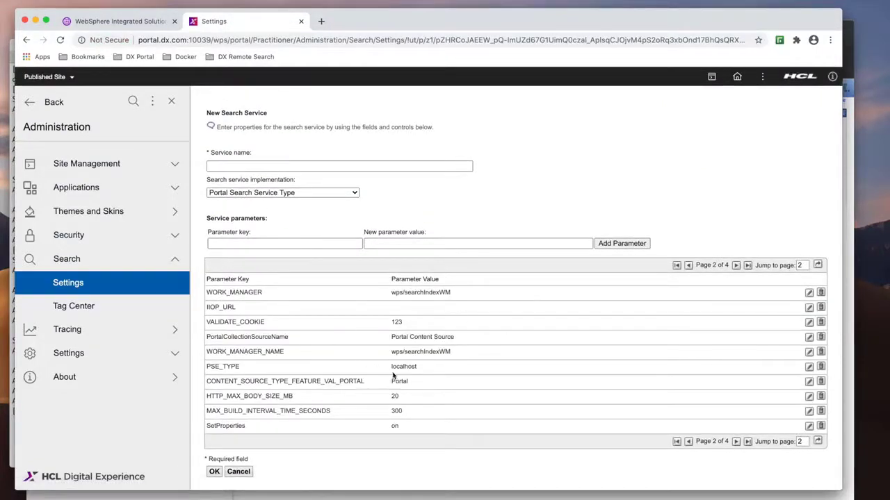
{"action": "left_click", "coordinate": [807, 368]}
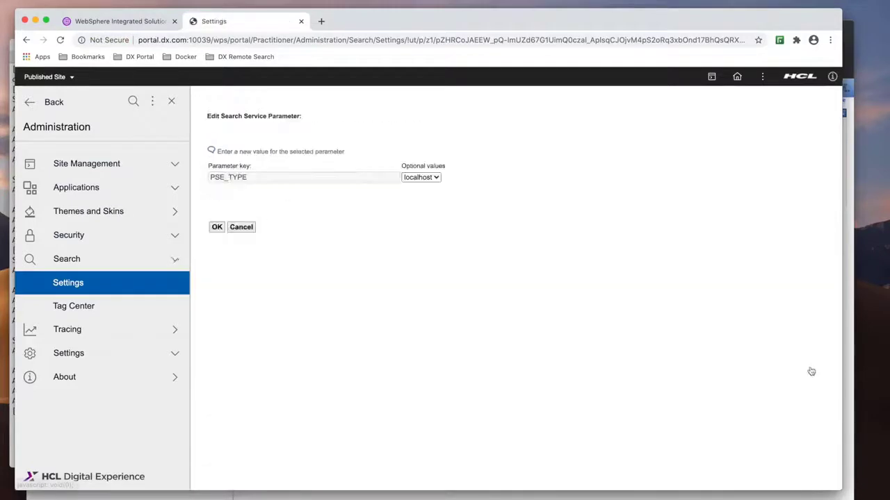
{"action": "left_click", "coordinate": [417, 178]}
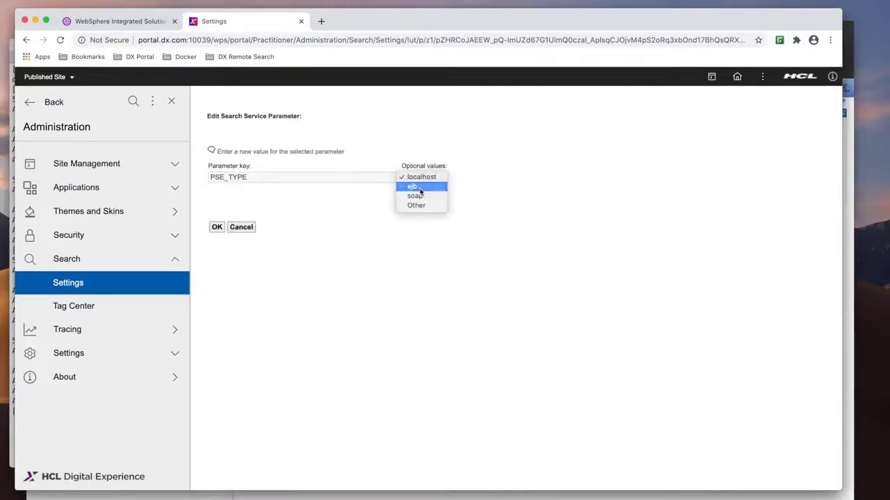
{"action": "left_click", "coordinate": [417, 184]}
{"action": "left_click", "coordinate": [216, 227]}
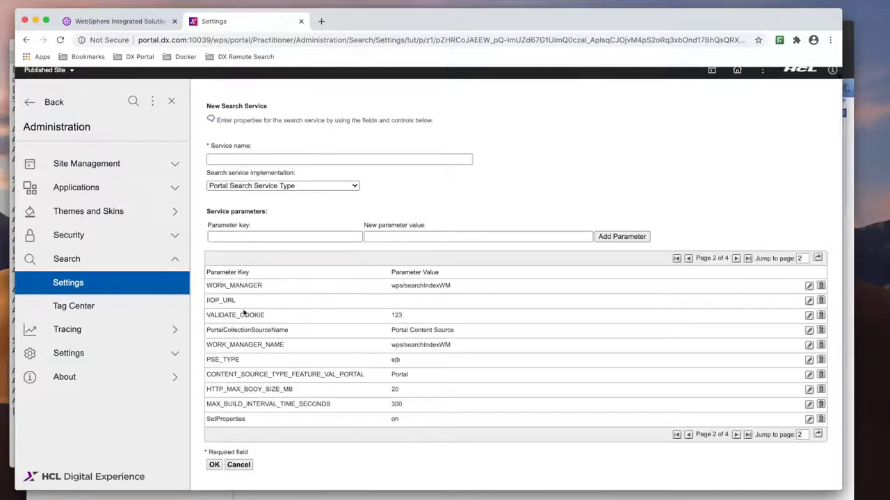
- Edit the IIOP_URL parameter, pasting iiop://prs.dx.com:2809 copied from the notes
{"action": "left_click", "coordinate": [809, 302]}
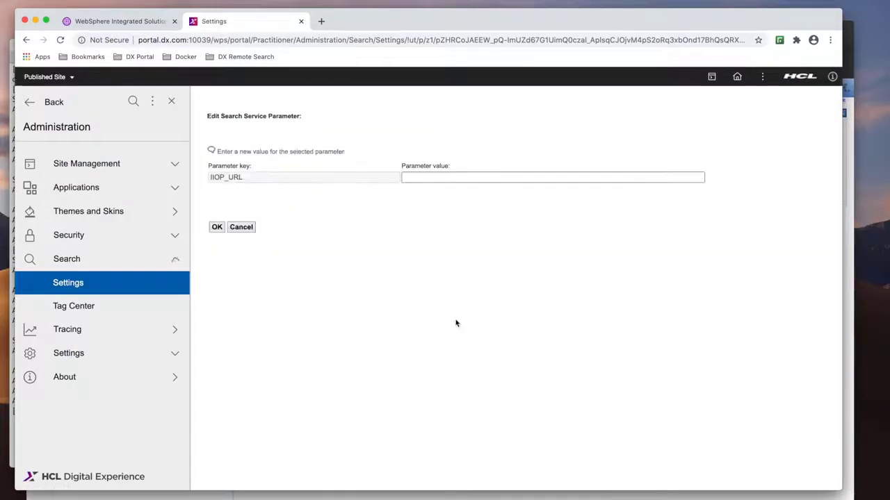
{"action": "key", "text": "ctrl+Up"}
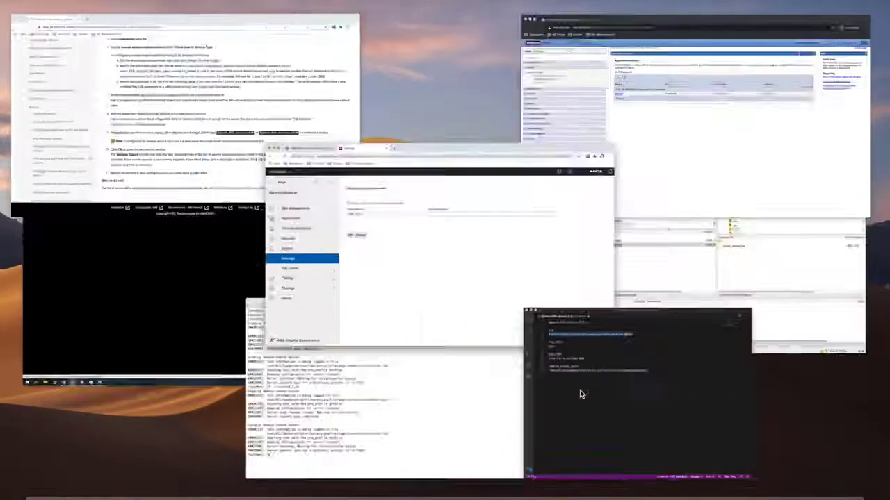
{"action": "left_click", "coordinate": [579, 394]}
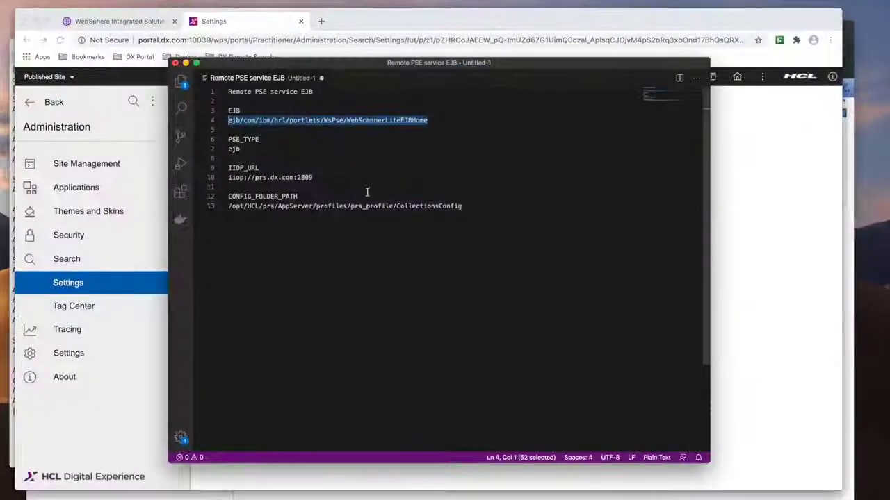
{"action": "left_click_drag", "start_coordinate": [314, 178], "coordinate": [228, 177]}
{"action": "key", "text": "super+c"}
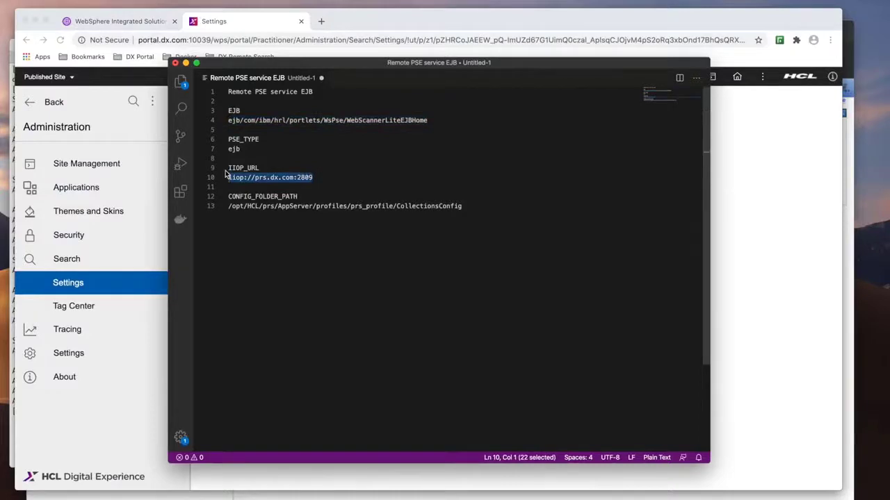
{"action": "key", "text": "ctrl+Up"}
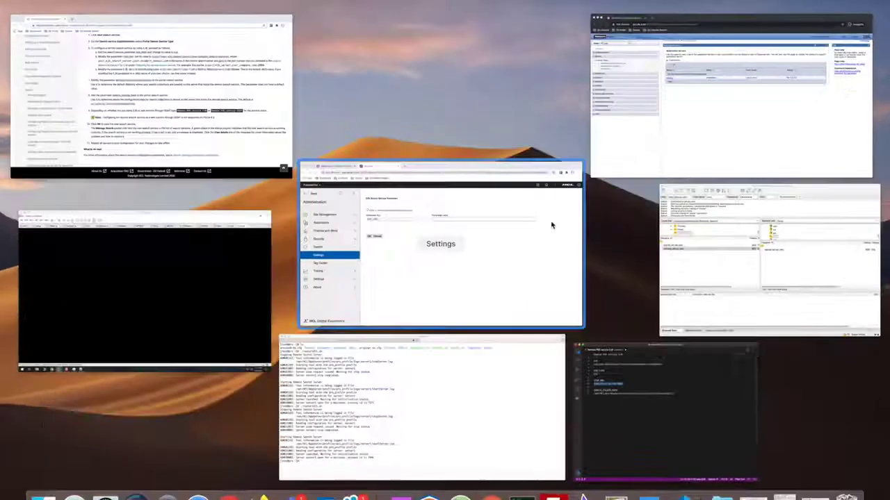
{"action": "left_click", "coordinate": [550, 225]}
{"action": "left_click", "coordinate": [424, 178]}
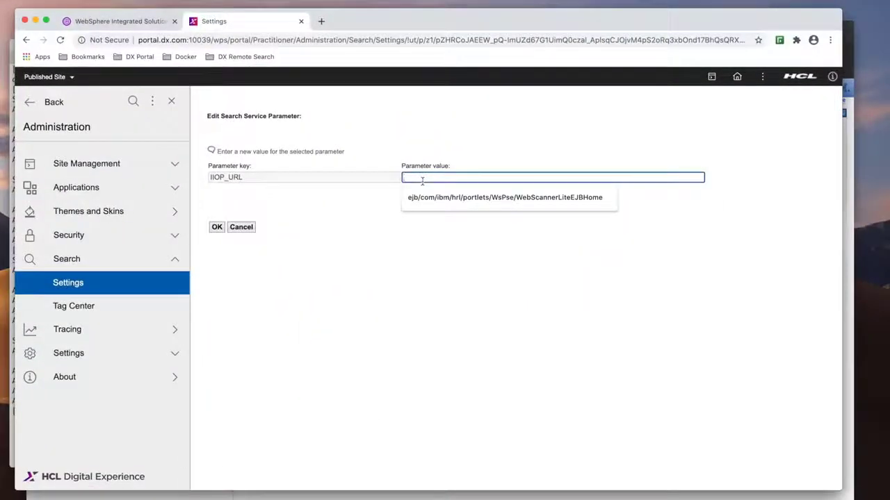
{"action": "key", "text": "super+v"}
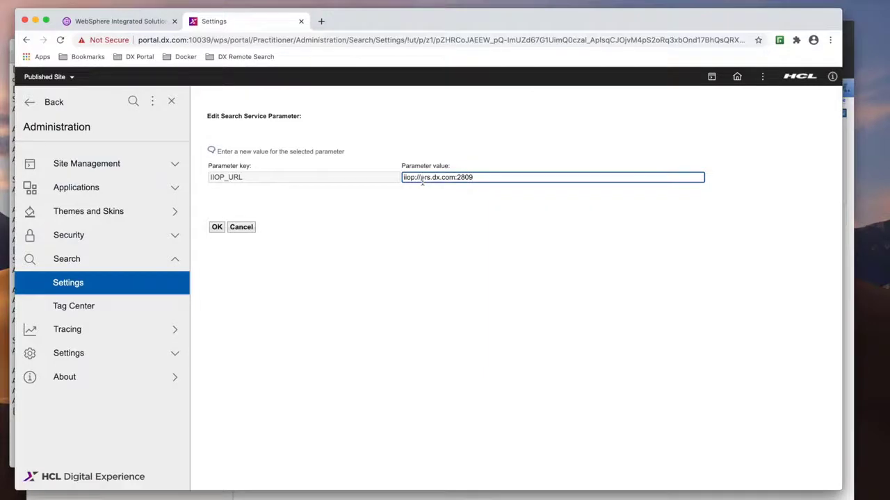
- Check the BOOTSTRAP_ADDRESS port of the remote search server's server1, then save the IIOP_URL parameter edit
{"action": "key", "text": "ctrl+Up"}
{"action": "left_click", "coordinate": [578, 105]}
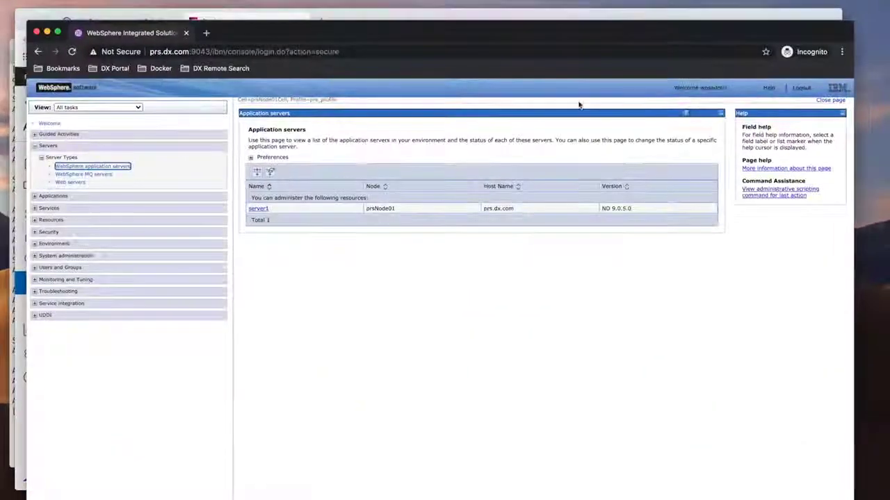
{"action": "left_click", "coordinate": [261, 208]}
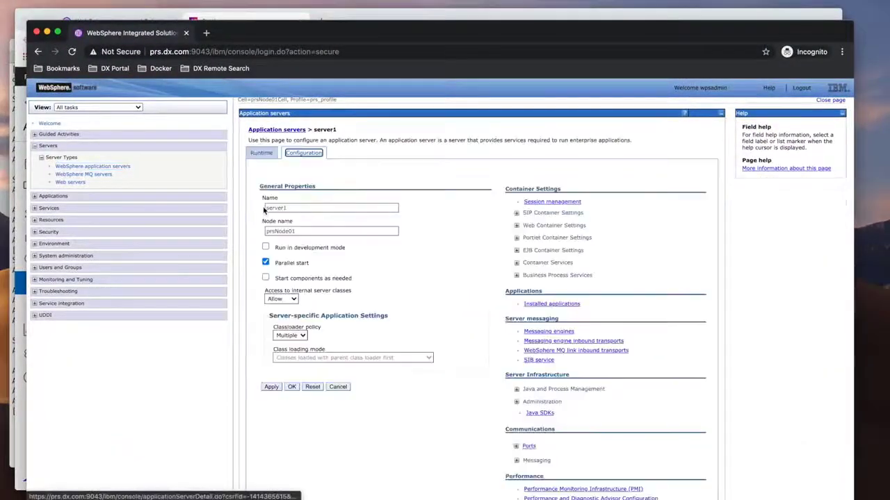
{"action": "left_click", "coordinate": [519, 446]}
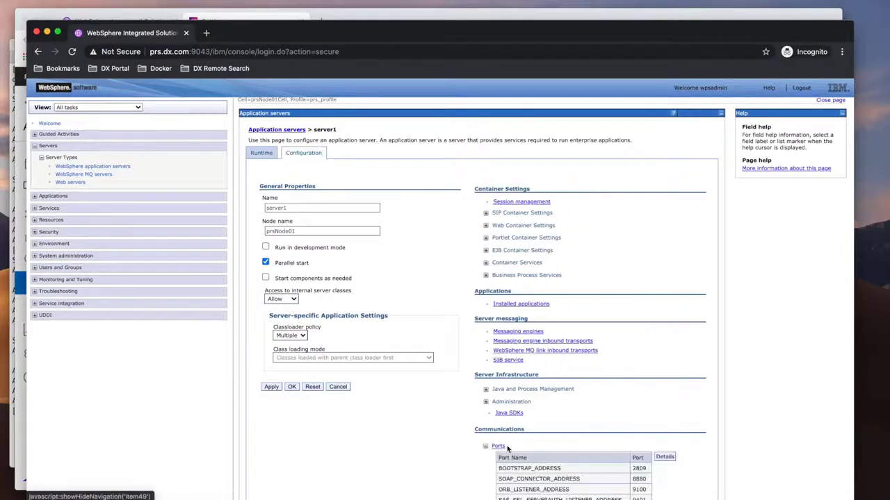
{"action": "scroll", "coordinate": [455, 448], "scroll_direction": "down", "scroll_amount": 2}
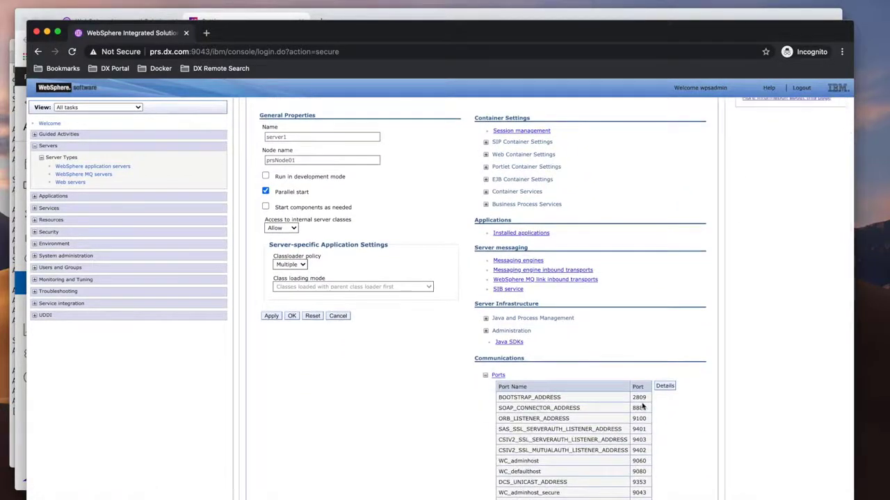
{"action": "key", "text": "ctrl+Up"}
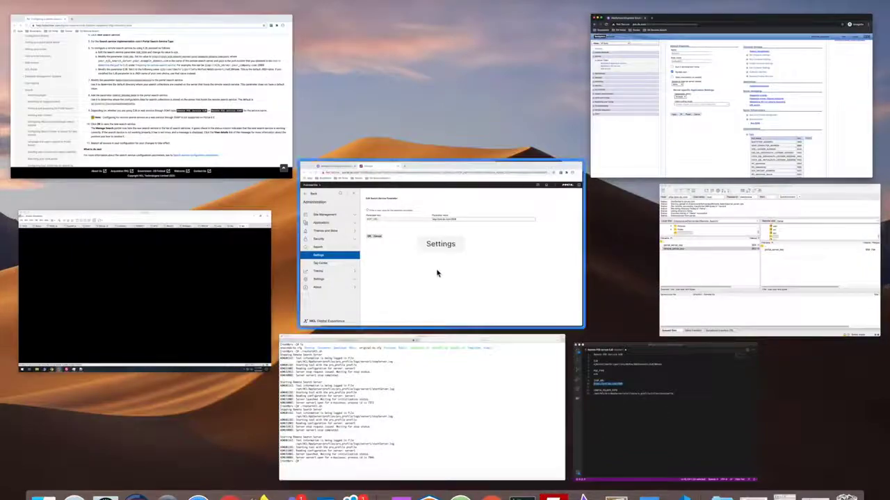
{"action": "left_click", "coordinate": [438, 272]}
{"action": "left_click", "coordinate": [240, 228]}
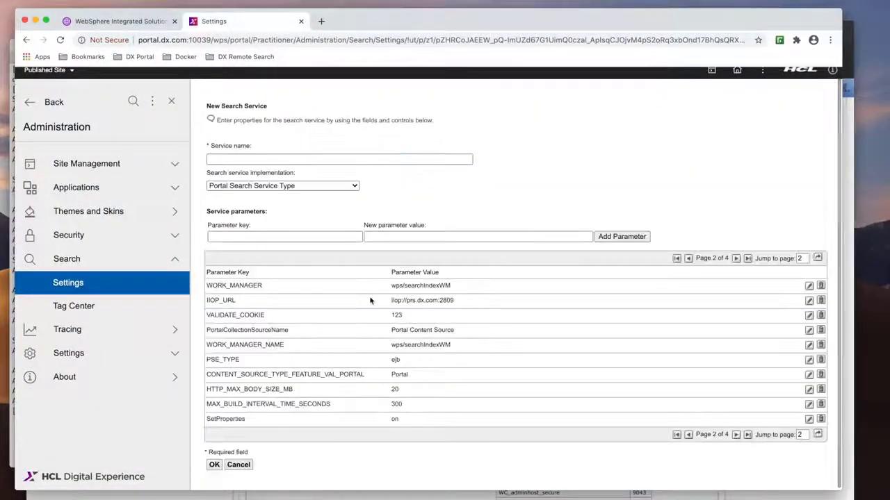
- Enter CONFIG_FOLDER_PATH as a new parameter key, copying it from the notes
{"action": "key", "text": "ctrl+Up"}
{"action": "left_click", "coordinate": [590, 383]}
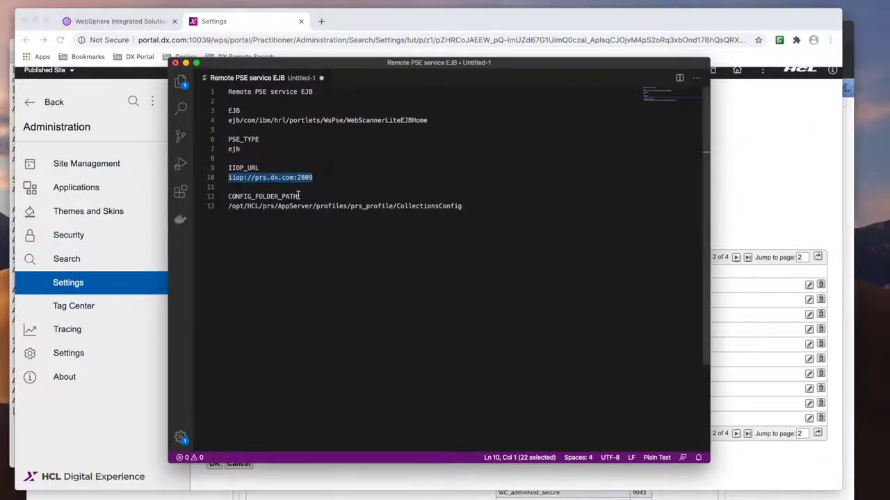
{"action": "left_click_drag", "start_coordinate": [298, 197], "coordinate": [225, 198]}
{"action": "key", "text": "super+c"}
{"action": "key", "text": "ctrl+Up"}
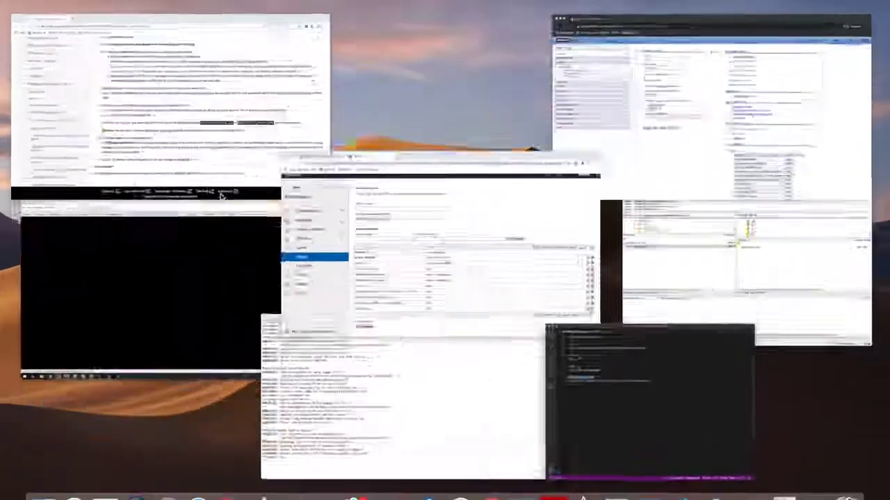
{"action": "left_click", "coordinate": [437, 253]}
{"action": "left_click", "coordinate": [281, 235]}
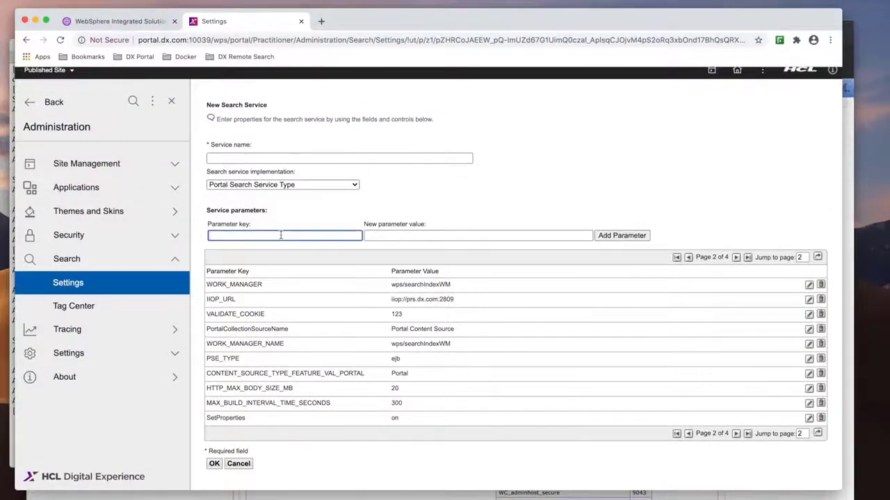
{"action": "key", "text": "super+v"}
- Set the new parameter's value to /opt/HCL/prs/AppServer/profiles/prs_profile/CollectionsConfig, copied from the notes, and add the parameter
{"action": "key", "text": "ctrl+Up"}
{"action": "left_click", "coordinate": [693, 394]}
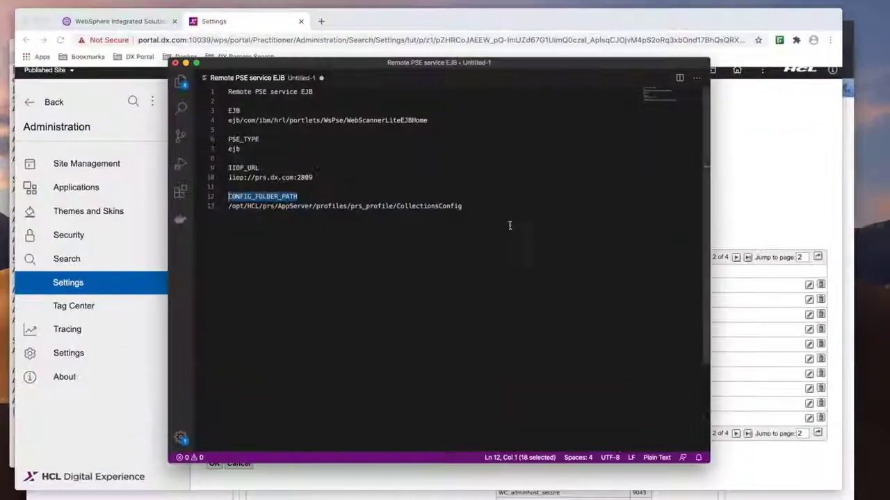
{"action": "left_click_drag", "start_coordinate": [522, 207], "coordinate": [225, 208]}
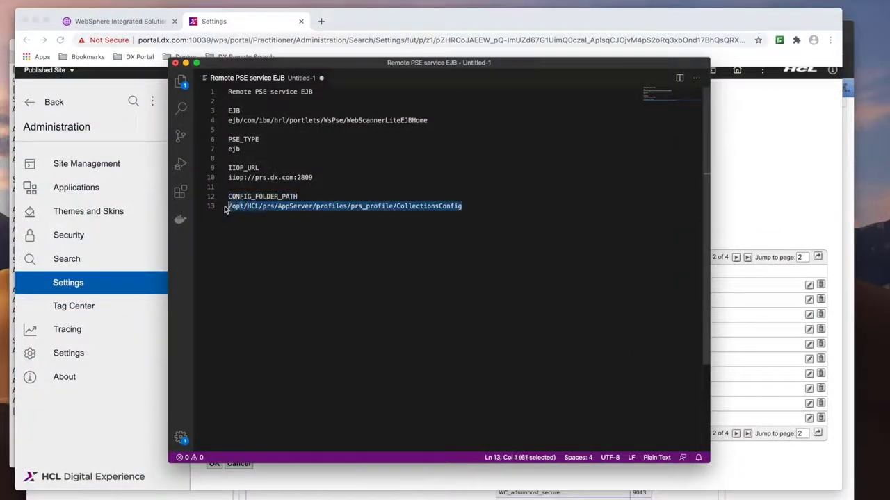
{"action": "key", "text": "ctrl+Up"}
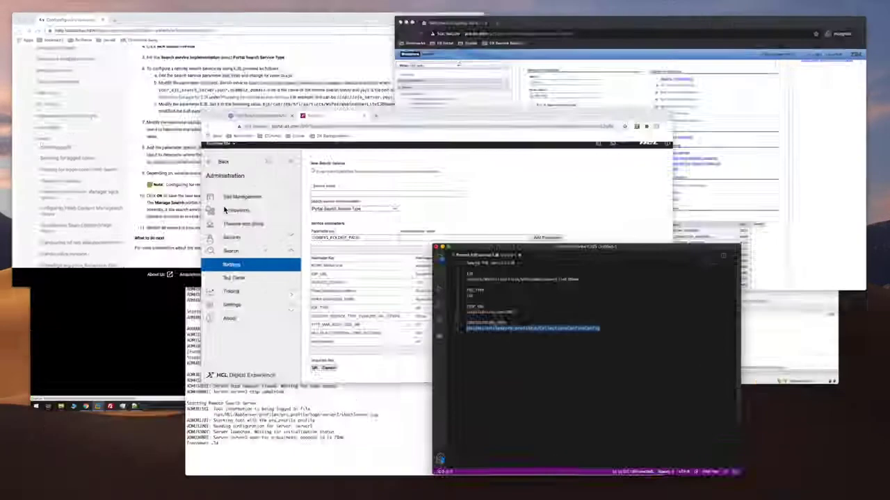
{"action": "left_click", "coordinate": [416, 225]}
{"action": "left_click", "coordinate": [397, 235]}
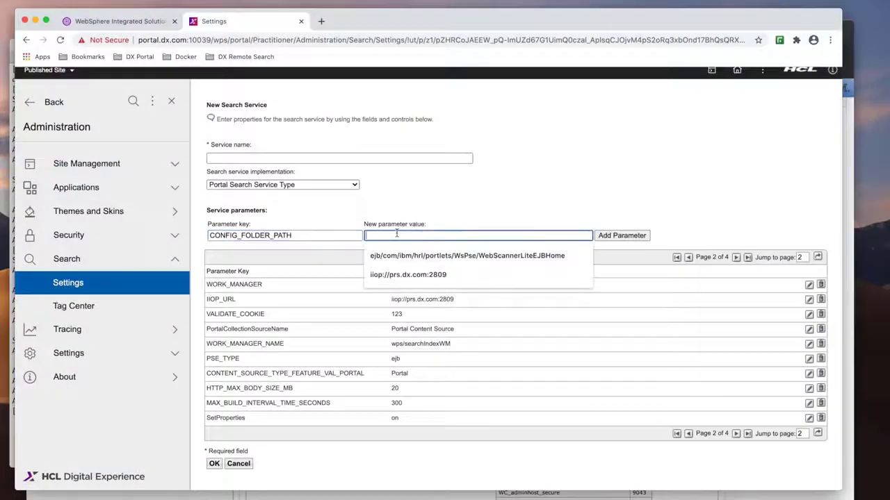
{"action": "key", "text": "super+v"}
{"action": "left_click", "coordinate": [622, 236]}
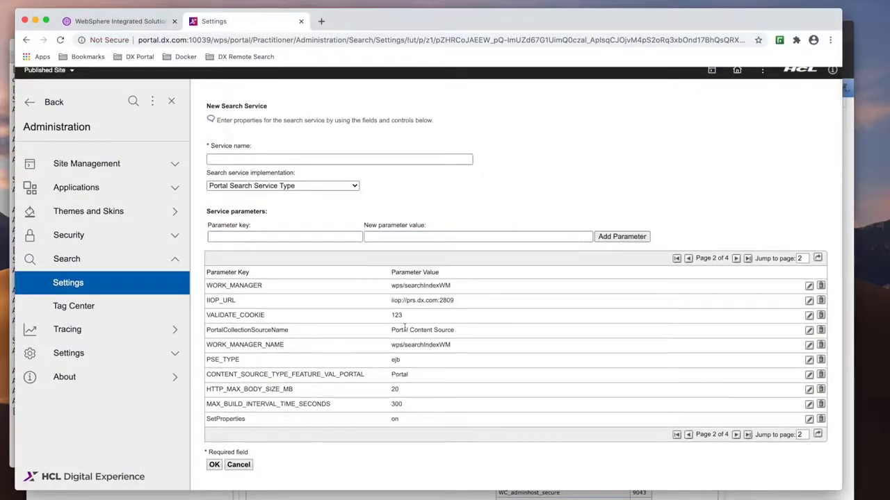
- Name the service Remote PSE service EJB, copying it from the notes, and save the new search service
{"action": "key", "text": "ctrl+Up"}
{"action": "left_click", "coordinate": [634, 386]}
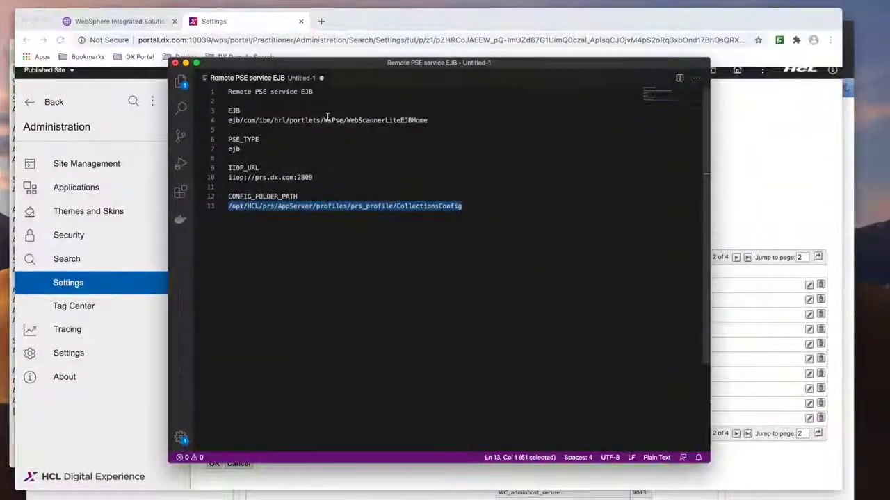
{"action": "left_click_drag", "start_coordinate": [313, 91], "coordinate": [217, 94]}
{"action": "key", "text": "super+c"}
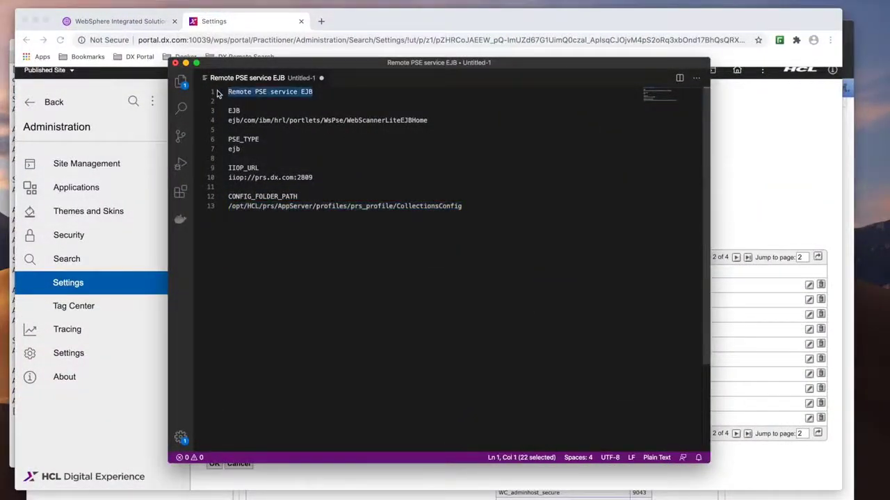
{"action": "key", "text": "ctrl+Up"}
{"action": "left_click", "coordinate": [383, 194]}
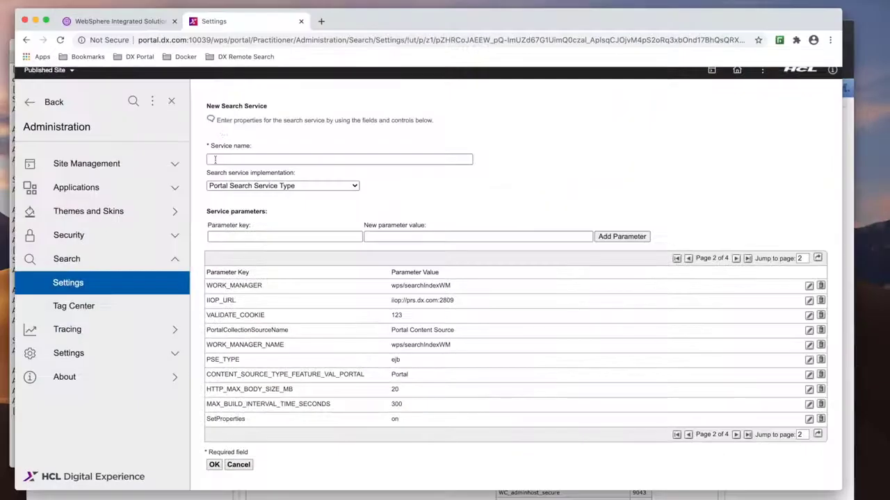
{"action": "left_click", "coordinate": [218, 159]}
{"action": "key", "text": "super+v"}
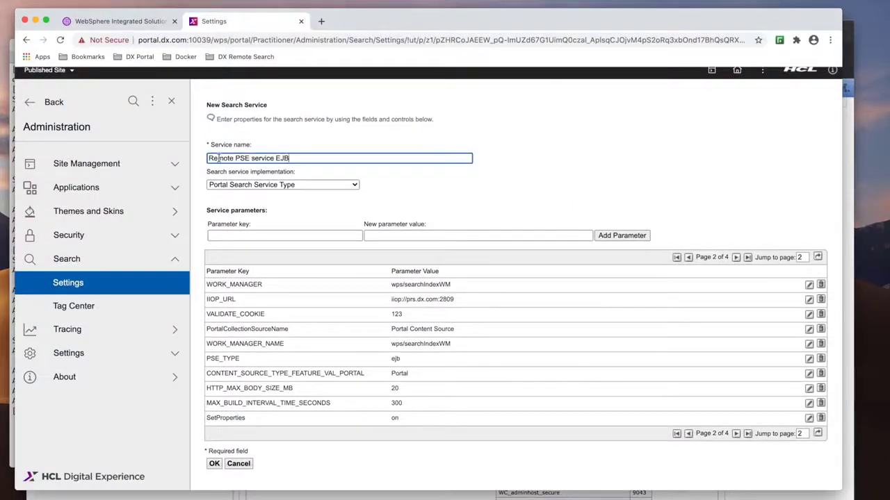
{"action": "left_click", "coordinate": [214, 464]}
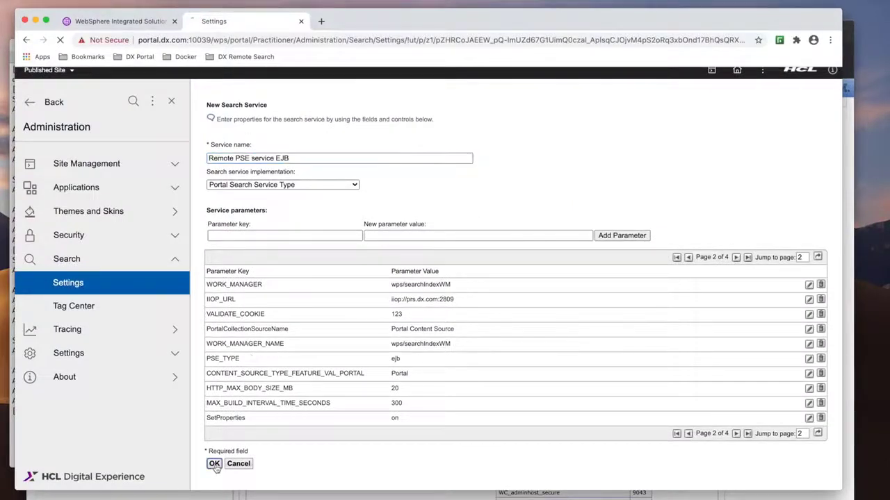
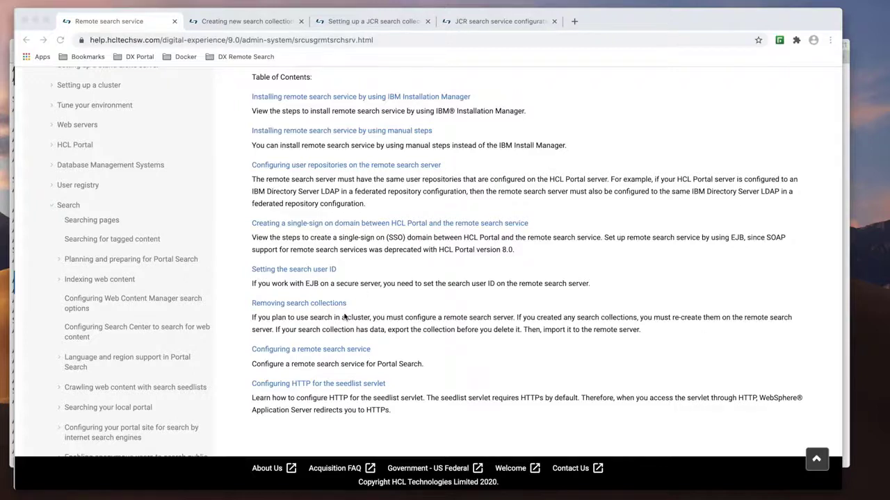
- Review the documentation pages on creating search collections, setting up a JCR search collection and JCR search service parameters
{"action": "left_click", "coordinate": [261, 21]}
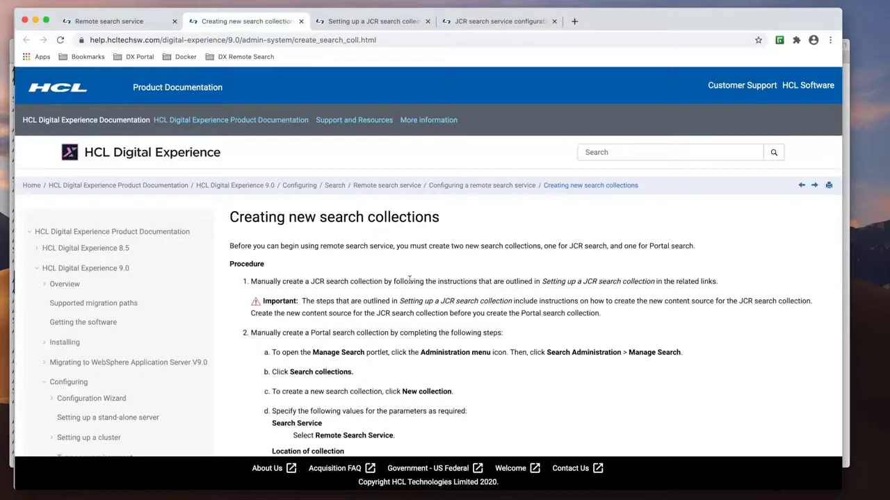
{"action": "scroll", "coordinate": [410, 280], "scroll_direction": "down", "scroll_amount": 10}
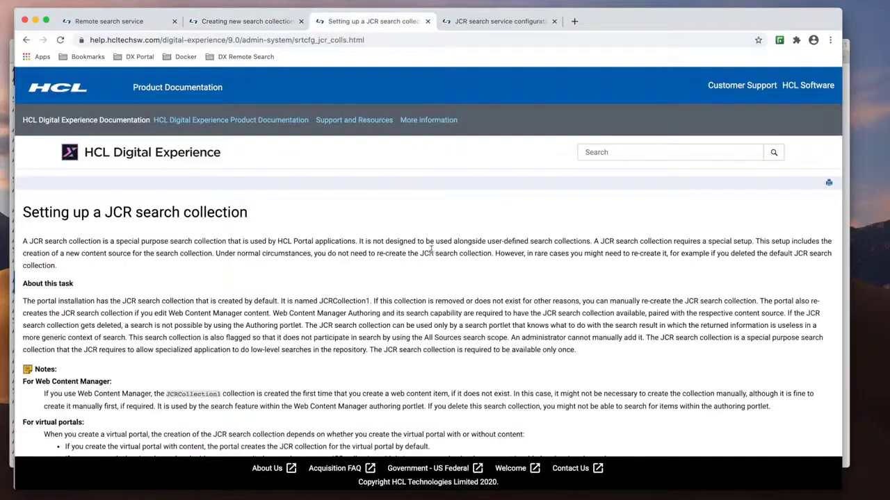
{"action": "scroll", "coordinate": [431, 250], "scroll_direction": "down", "scroll_amount": 5}
{"action": "scroll", "coordinate": [431, 252], "scroll_direction": "down", "scroll_amount": 4}
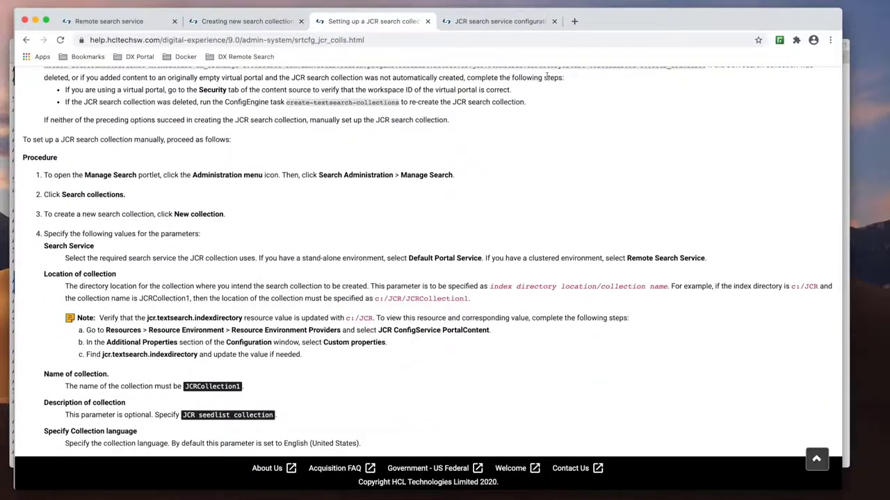
{"action": "left_click", "coordinate": [517, 22]}
{"action": "scroll", "coordinate": [437, 237], "scroll_direction": "down", "scroll_amount": 3}
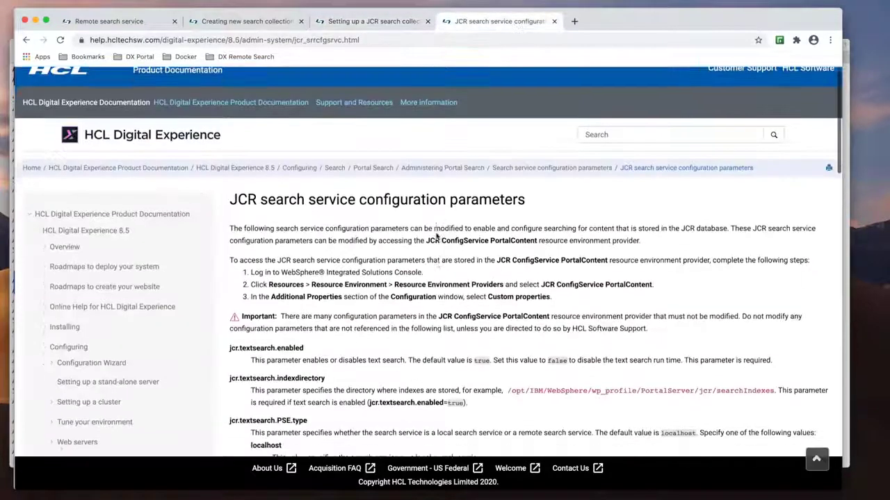
{"action": "scroll", "coordinate": [437, 236], "scroll_direction": "down", "scroll_amount": 3}
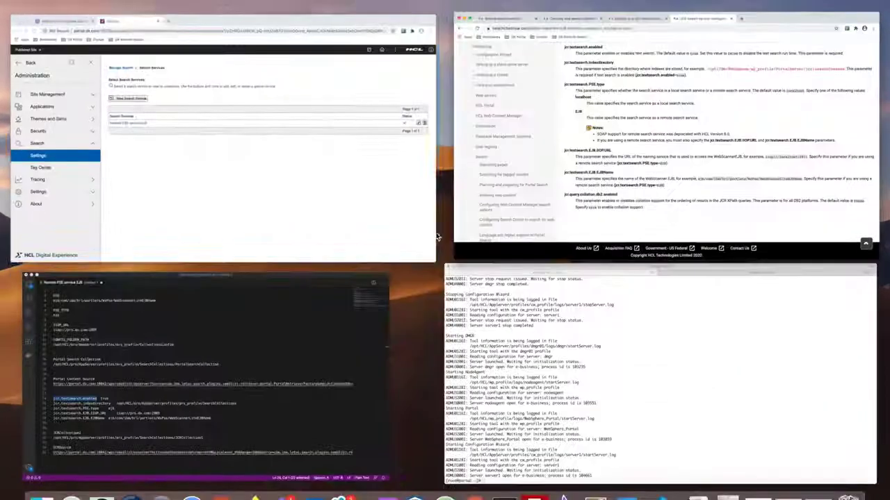
- Start a new search collection in the Remote PSE service EJB and name it Portal Search Collection, copied from the notes
{"action": "left_click", "coordinate": [220, 348]}
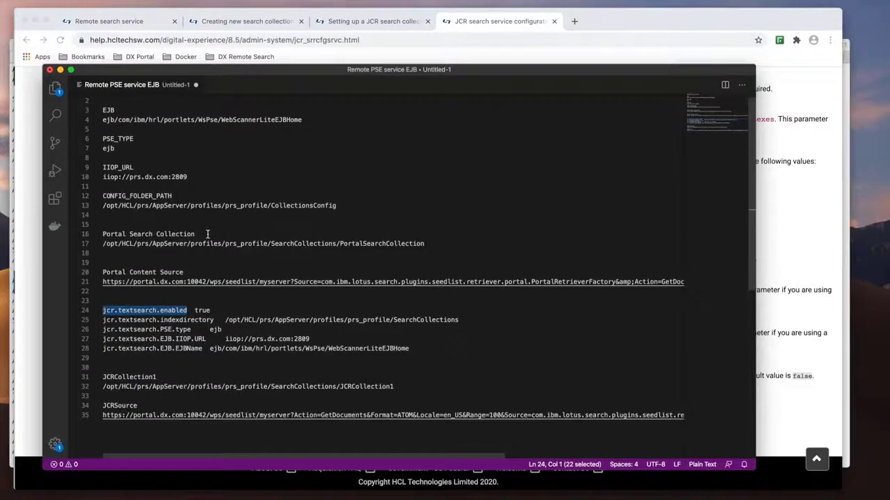
{"action": "left_click_drag", "start_coordinate": [207, 234], "coordinate": [100, 237]}
{"action": "key", "text": "super+c"}
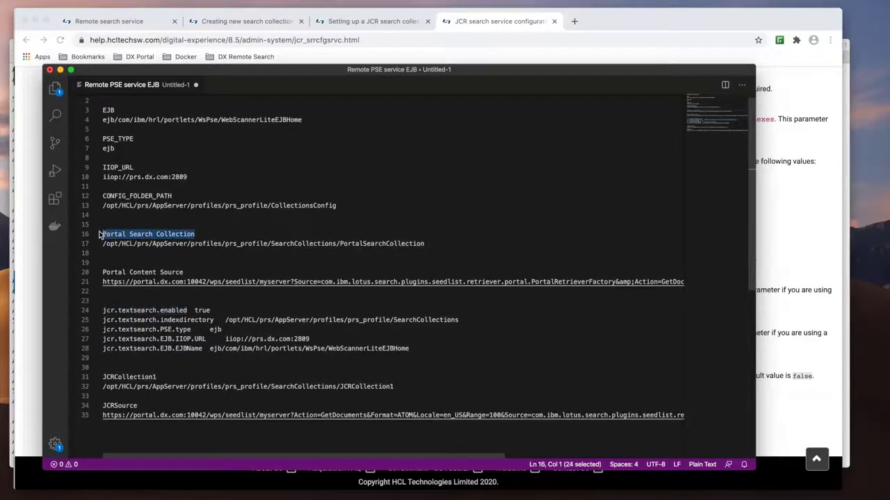
{"action": "key", "text": "ctrl+Up"}
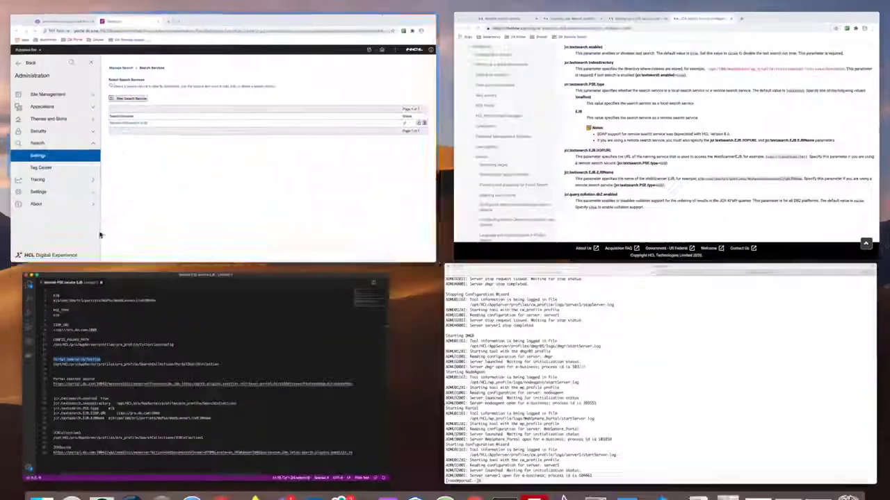
{"action": "left_click", "coordinate": [257, 226]}
{"action": "left_click", "coordinate": [255, 221]}
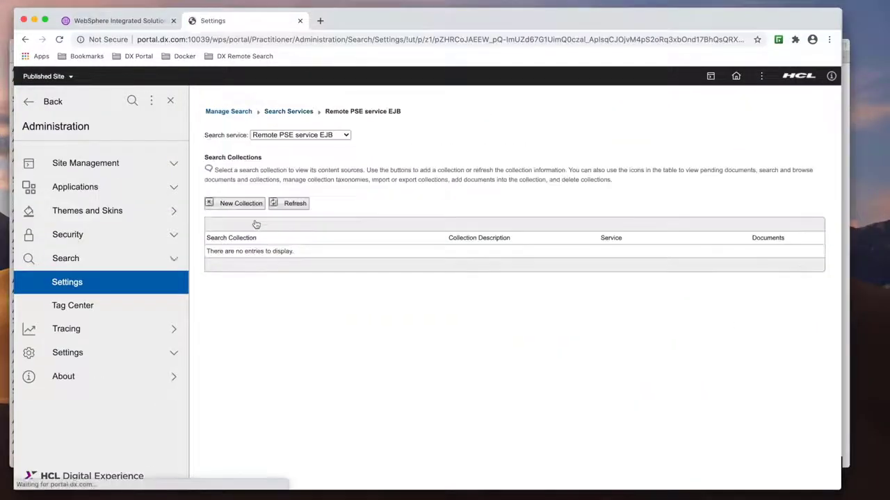
{"action": "left_click", "coordinate": [240, 209]}
{"action": "left_click", "coordinate": [240, 215]}
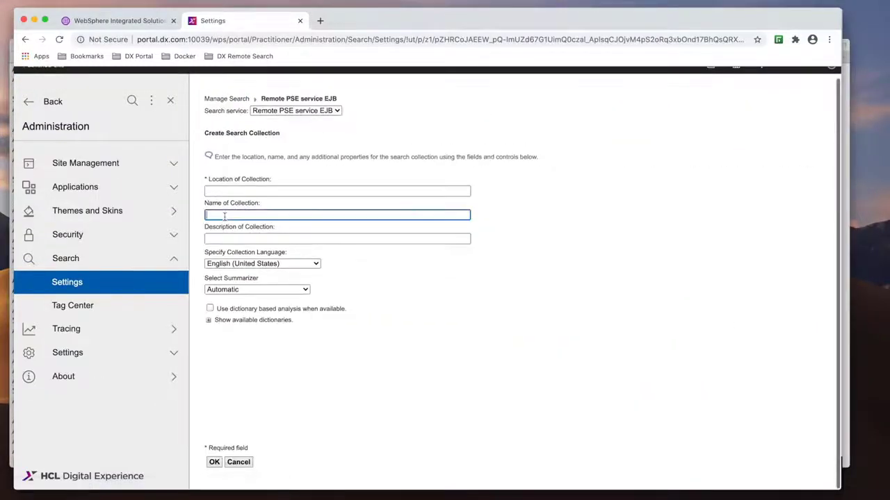
{"action": "key", "text": "super+v"}
- Set the collection location to /opt/HCL/prs/AppServer/profiles/prs_profile/SearchCollections/PortalSearchCollection, copied from the notes, and create the collection
{"action": "key", "text": "ctrl+Up"}
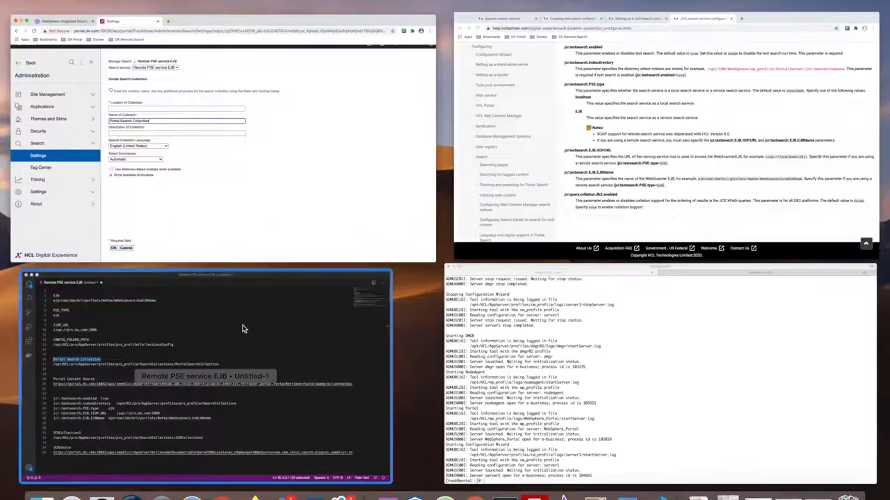
{"action": "left_click", "coordinate": [242, 327]}
{"action": "left_click_drag", "start_coordinate": [430, 244], "coordinate": [100, 245]}
{"action": "key", "text": "super+c"}
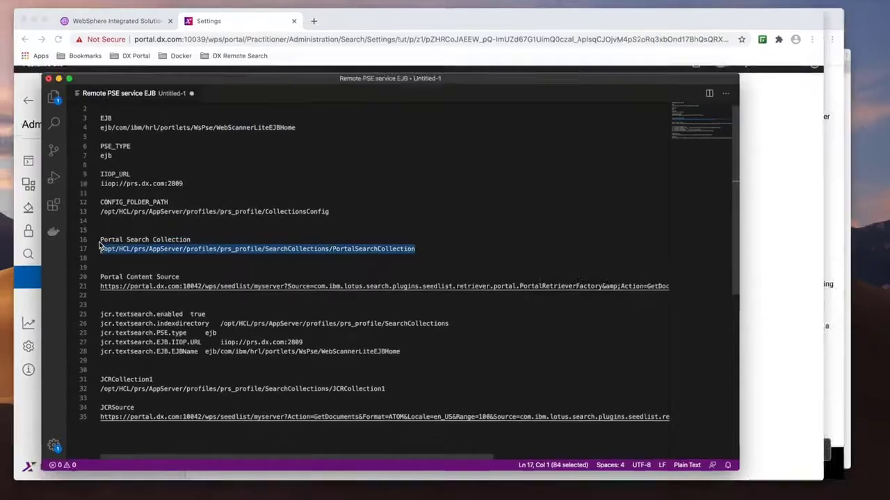
{"action": "key", "text": "ctrl+Up"}
{"action": "left_click", "coordinate": [245, 193]}
{"action": "left_click", "coordinate": [224, 189]}
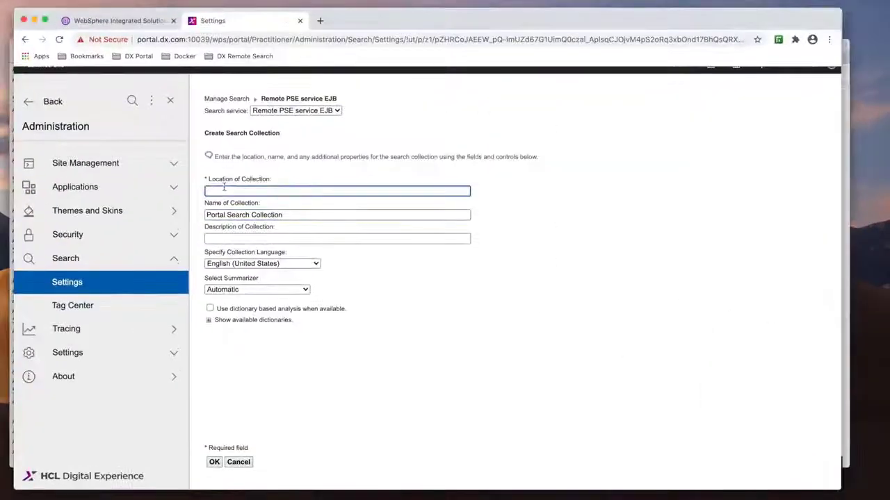
{"action": "key", "text": "super+v"}
{"action": "left_click", "coordinate": [214, 462]}
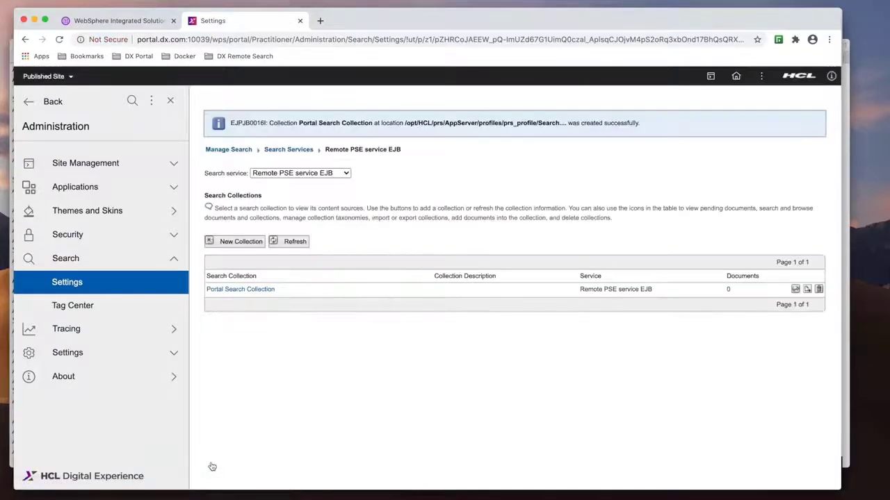
- Open Portal Search Collection, start a new content source and set its type to Portal site
{"action": "left_click", "coordinate": [256, 290]}
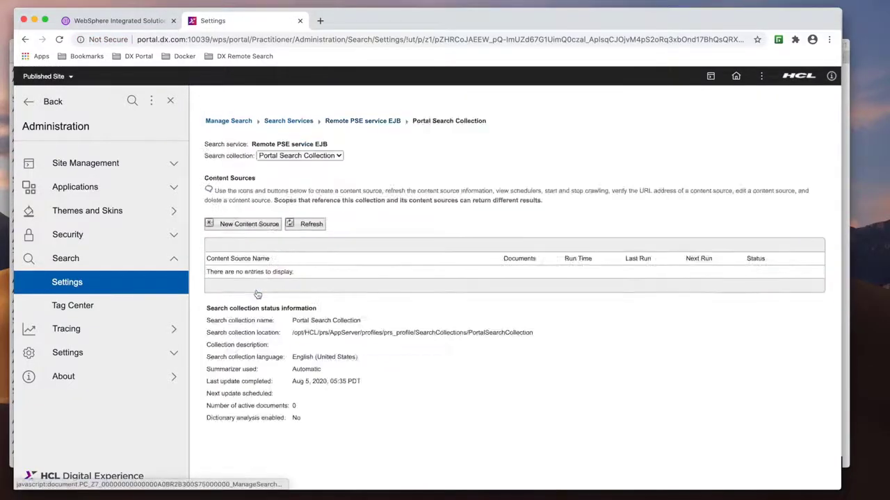
{"action": "left_click", "coordinate": [250, 224]}
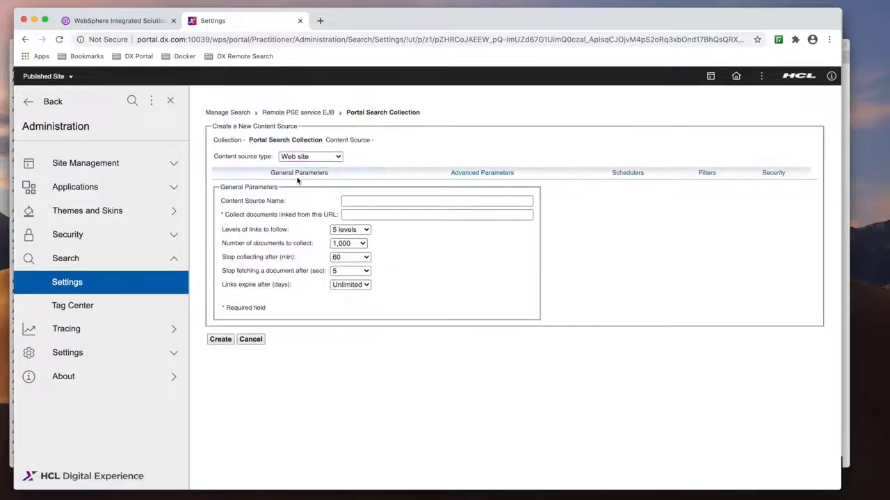
{"action": "left_click", "coordinate": [309, 156]}
{"action": "left_click", "coordinate": [310, 175]}
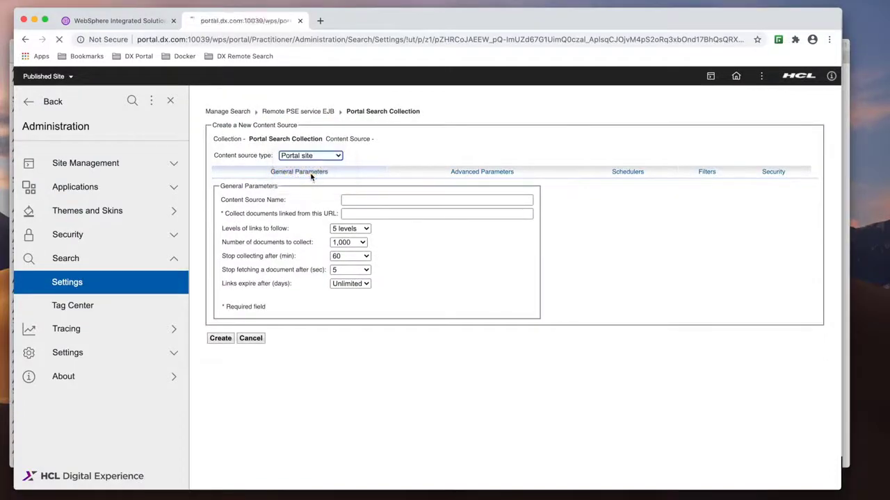
- Name the content source Portal Content Source, copying the name from the notes and removing the stray leading character
{"action": "key", "text": "ctrl+Up"}
{"action": "left_click", "coordinate": [328, 368]}
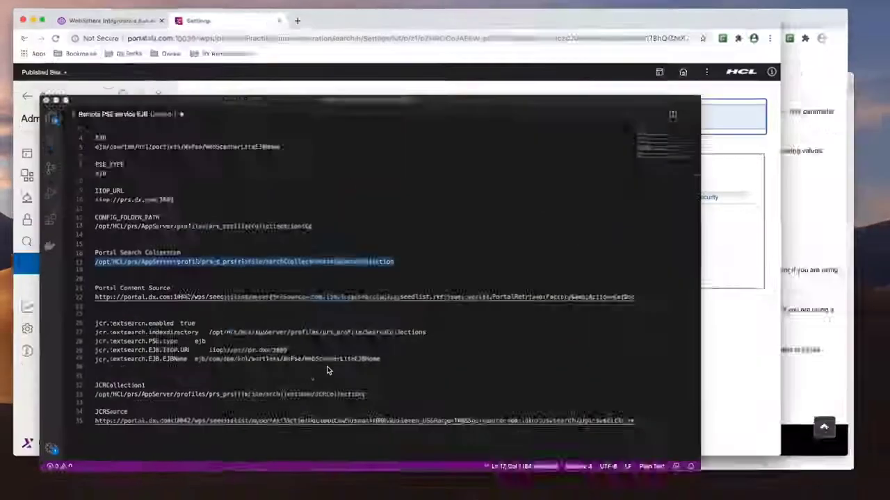
{"action": "left_click_drag", "start_coordinate": [187, 272], "coordinate": [99, 265]}
{"action": "key", "text": "super+c"}
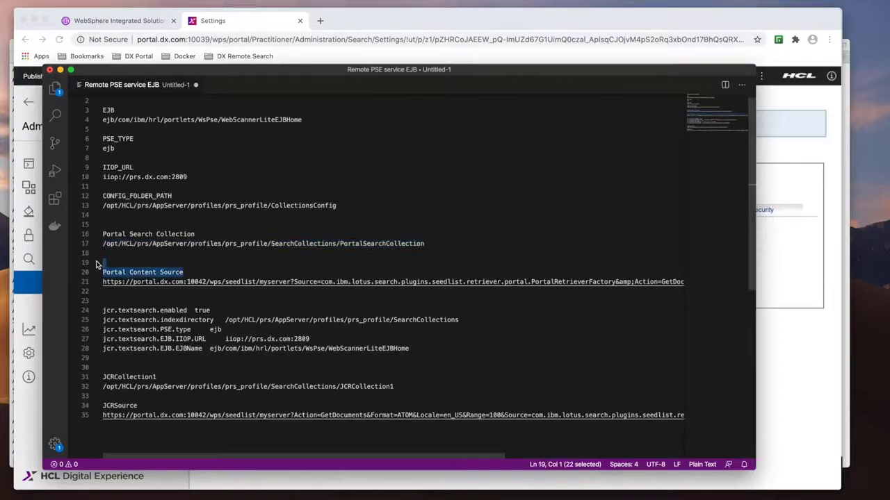
{"action": "key", "text": "ctrl+Up"}
{"action": "left_click", "coordinate": [334, 205]}
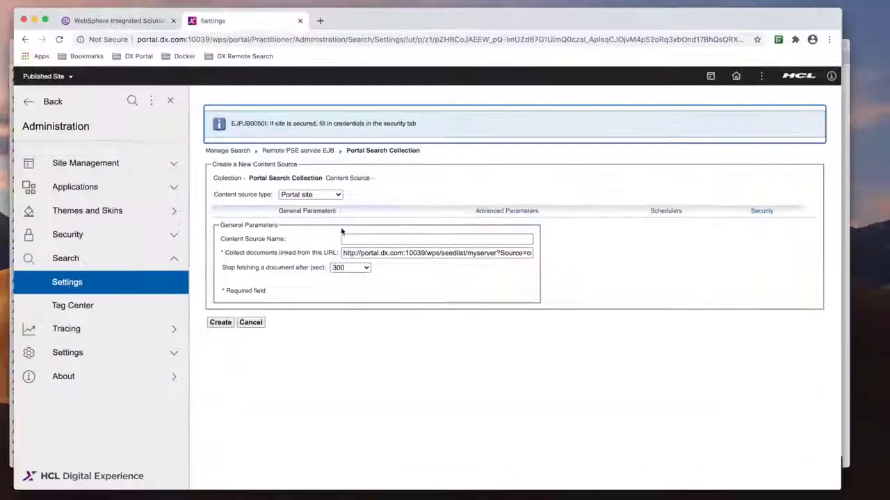
{"action": "left_click", "coordinate": [347, 238]}
{"action": "key", "text": "super+v"}
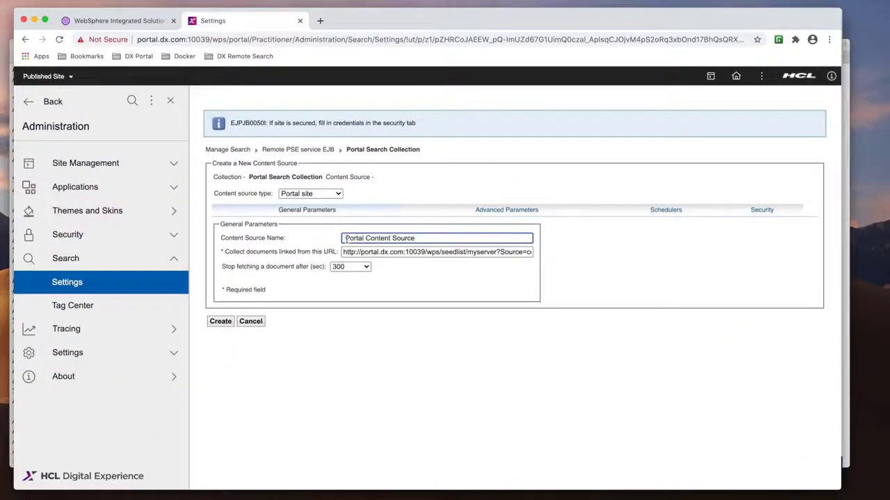
{"action": "left_click", "coordinate": [346, 238]}
{"action": "key", "text": "BackSpace"}
- Replace the collect-documents URL with the Portal Content Source seedlist URL on portal.dx.com:10042, copied from the notes
{"action": "left_click", "coordinate": [370, 252]}
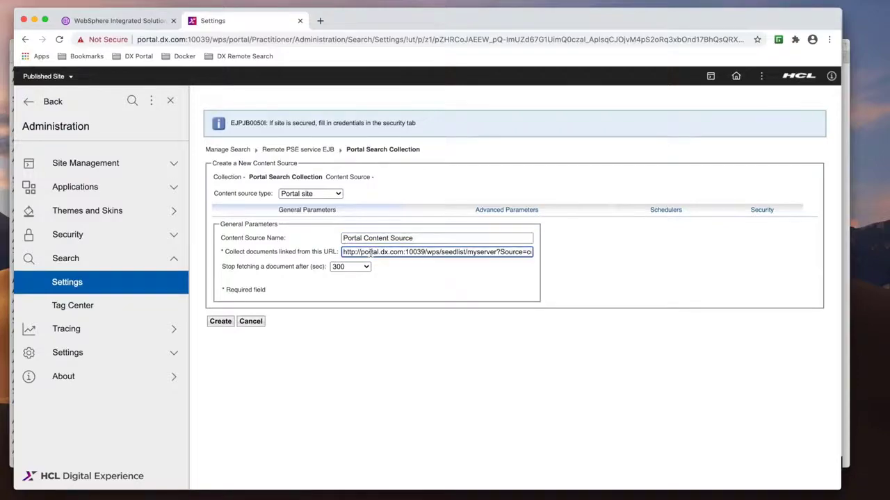
{"action": "key", "text": "super+a"}
{"action": "key", "text": "BackSpace"}
{"action": "key", "text": "ctrl+Up"}
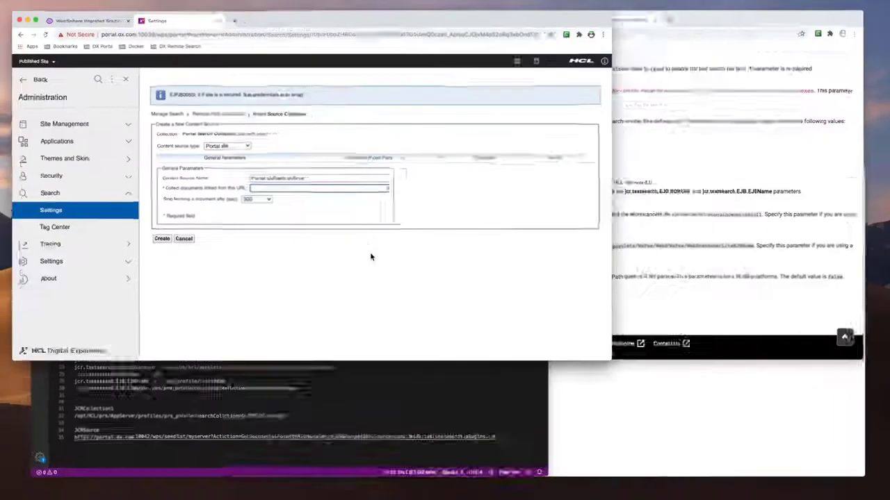
{"action": "left_click", "coordinate": [259, 338]}
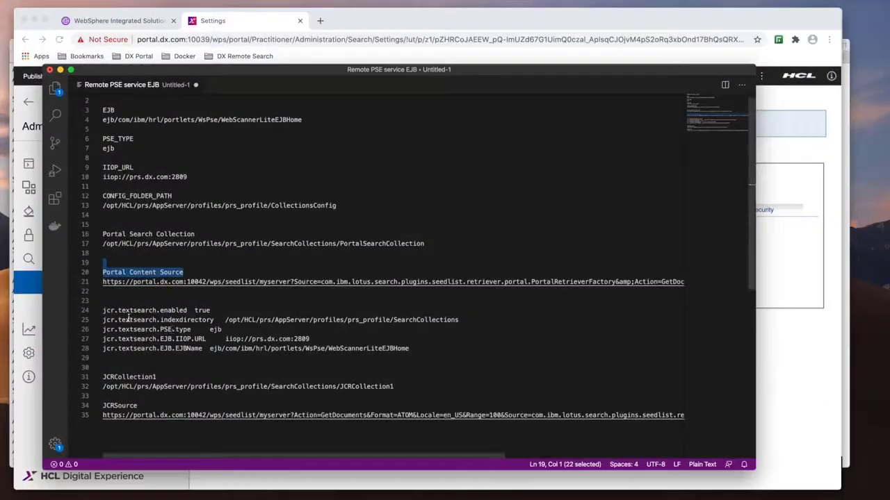
{"action": "left_click", "coordinate": [103, 286]}
{"action": "key", "text": "super+shift+Right"}
{"action": "key", "text": "super+c"}
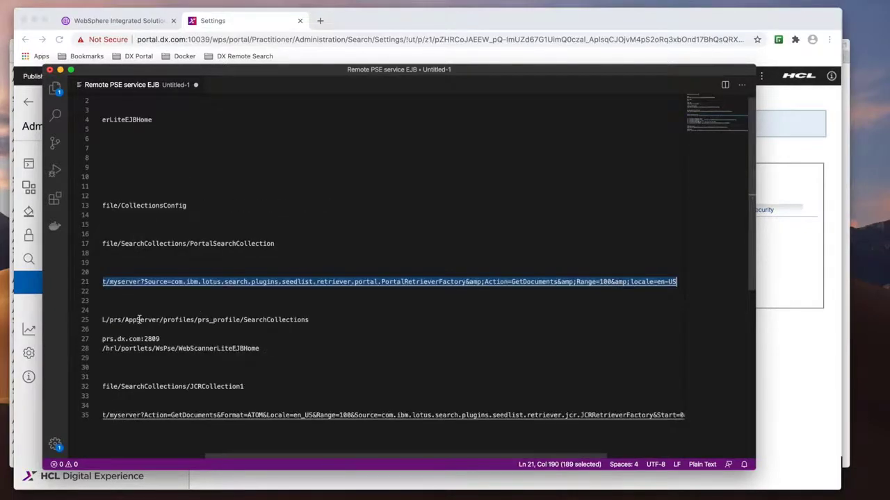
{"action": "key", "text": "ctrl+Up"}
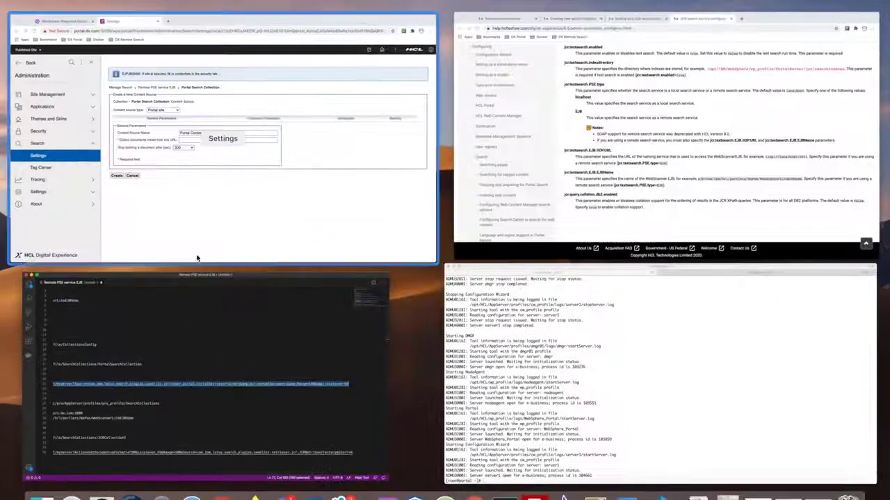
{"action": "left_click", "coordinate": [197, 256]}
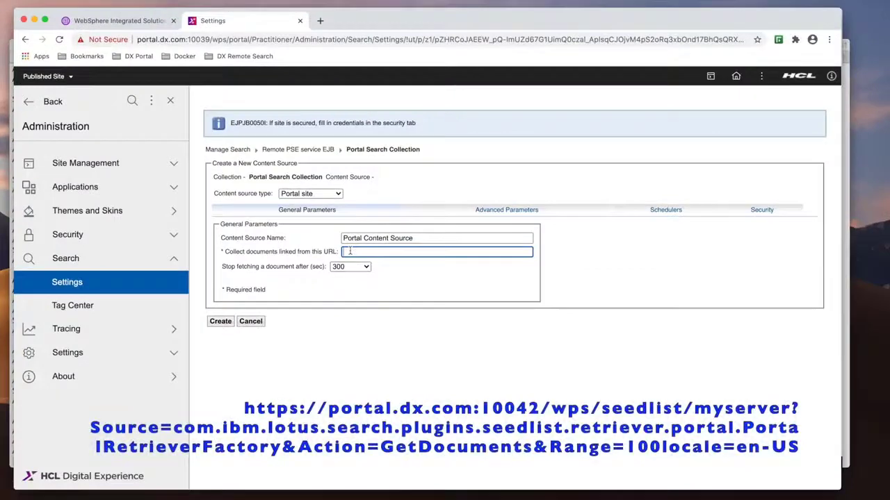
{"action": "key", "text": "super+v"}
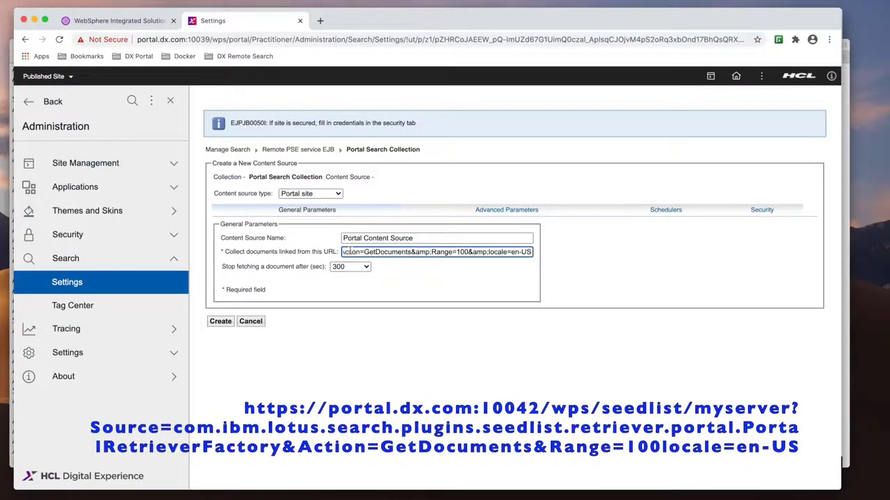
{"action": "key", "text": "super+Left"}
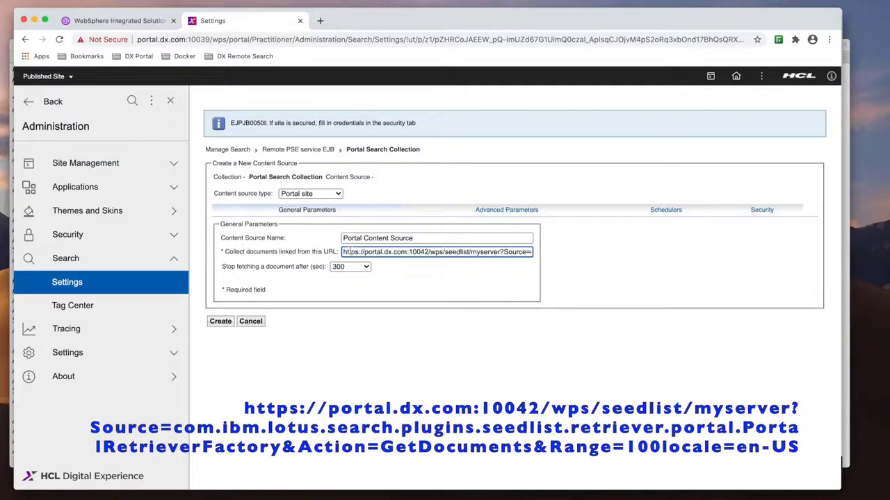
- Review the content source's advanced parameters and scheduler settings
{"action": "left_click", "coordinate": [493, 211]}
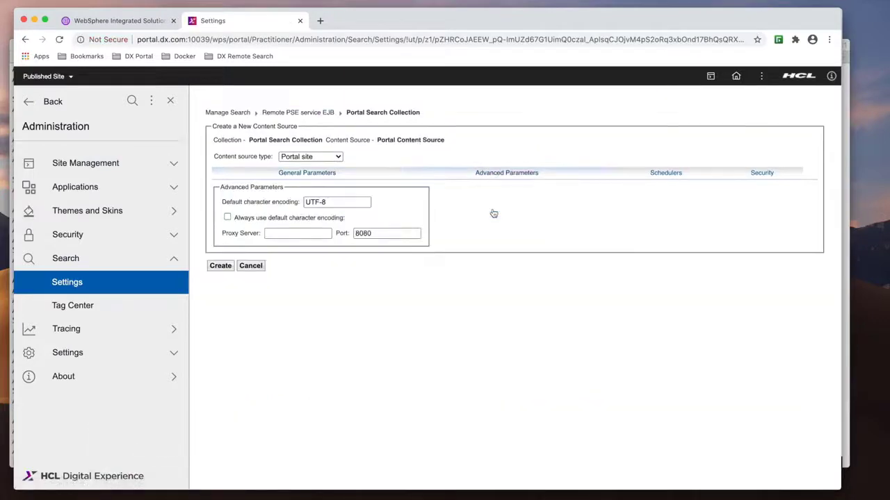
{"action": "left_click", "coordinate": [655, 175]}
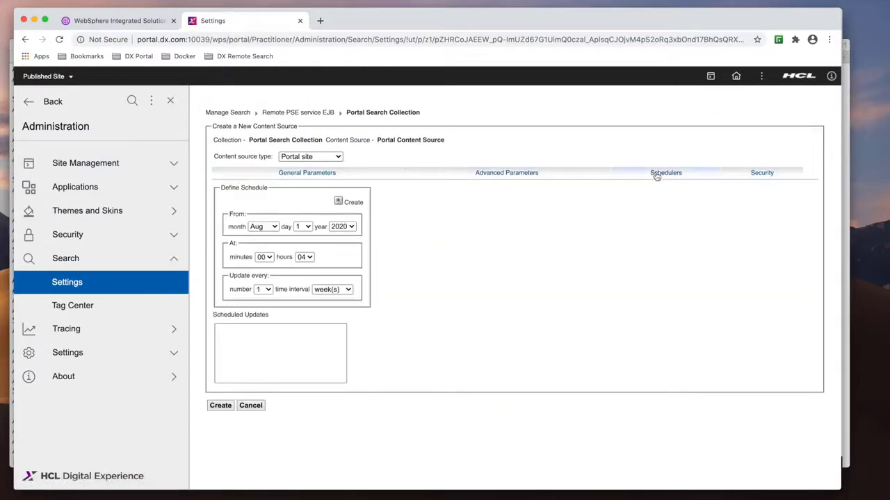
- Add an HTTP Basic security realm for the content source with the portal administrator's user name and password
{"action": "left_click", "coordinate": [757, 174]}
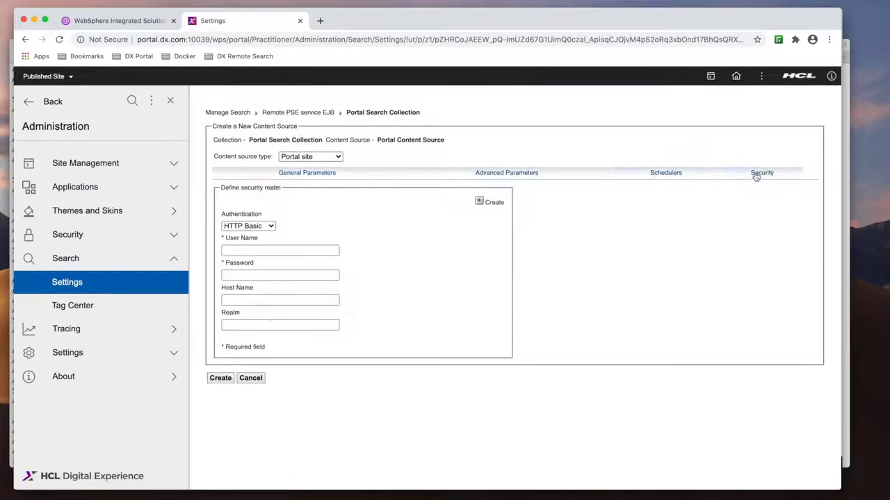
{"action": "left_click", "coordinate": [239, 248]}
{"action": "type", "text": "pa"}
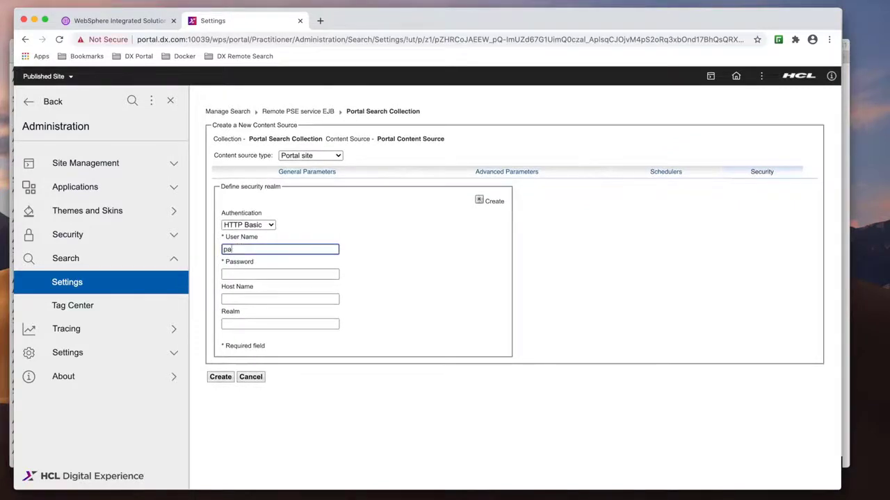
{"action": "type", "text": "dmin"}
{"action": "key", "text": "Tab"}
{"action": "type", "text": "p"}
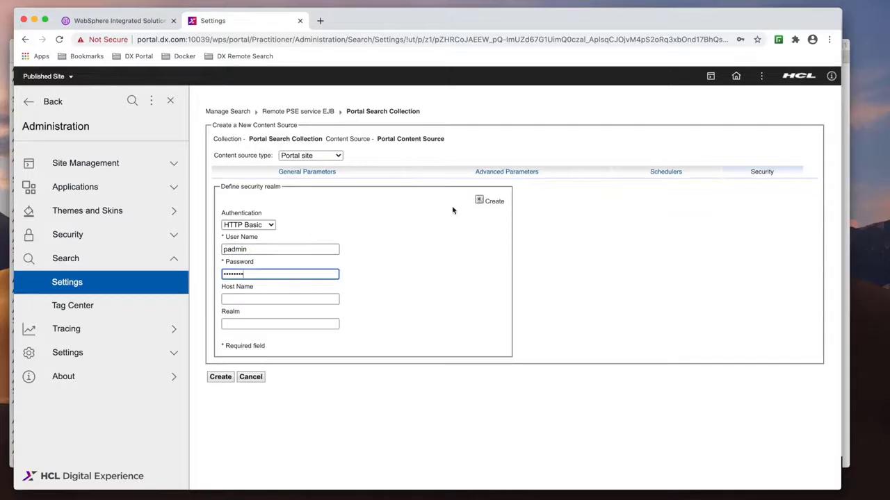
{"action": "left_click", "coordinate": [479, 201]}
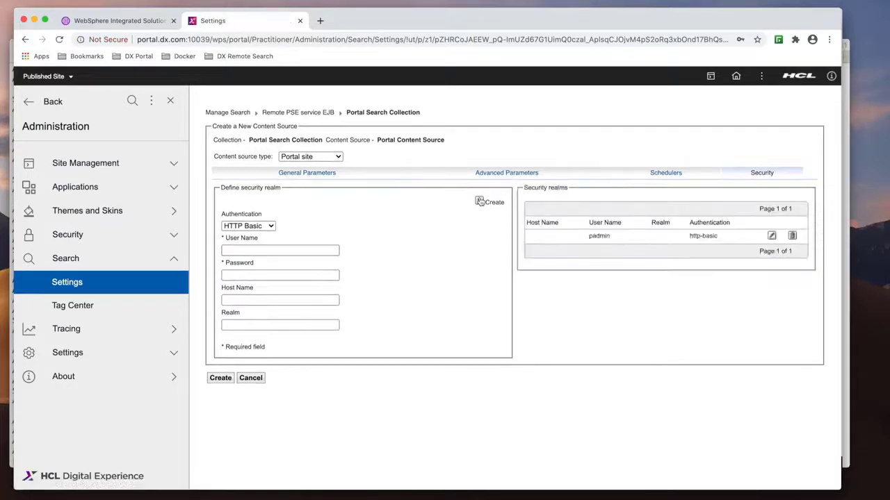
- Create the Portal Content Source, start its crawler and refresh the content source list
{"action": "left_click", "coordinate": [222, 378]}
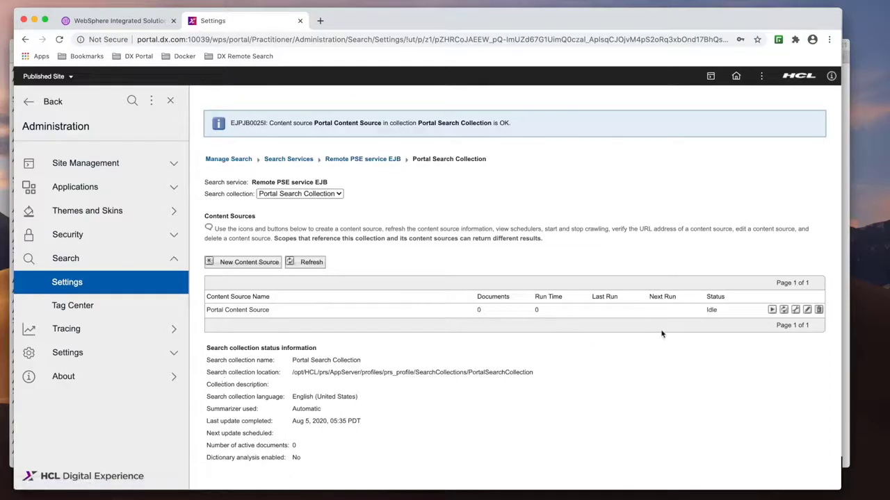
{"action": "left_click", "coordinate": [772, 310]}
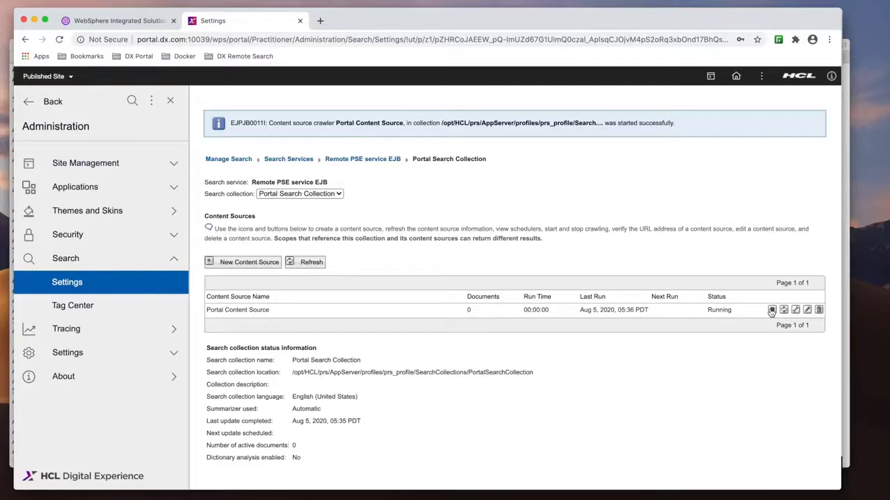
{"action": "left_click", "coordinate": [311, 262]}
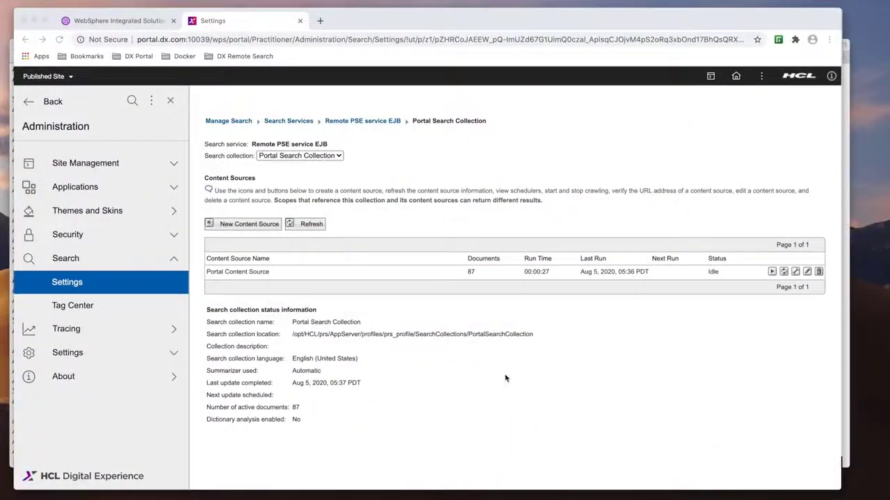
- Copy the jcr.textsearch.indexdirectory path from the notes window
{"action": "key", "text": "ctrl+Up"}
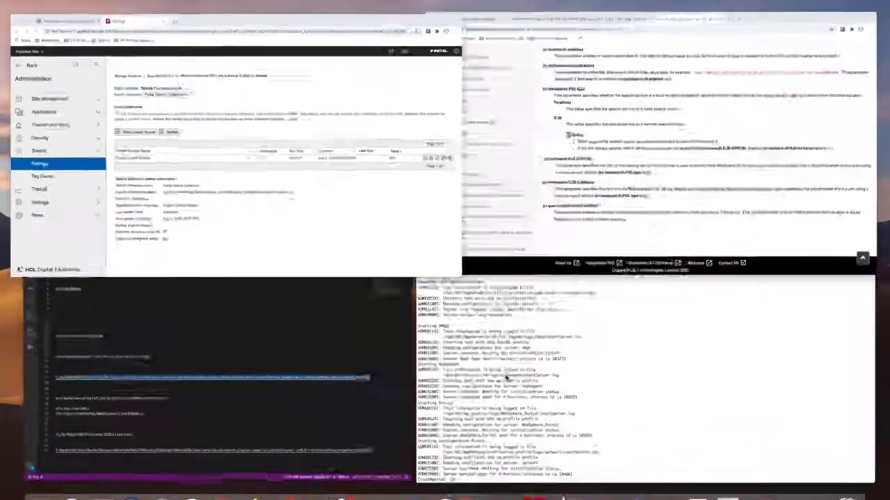
{"action": "left_click", "coordinate": [350, 363]}
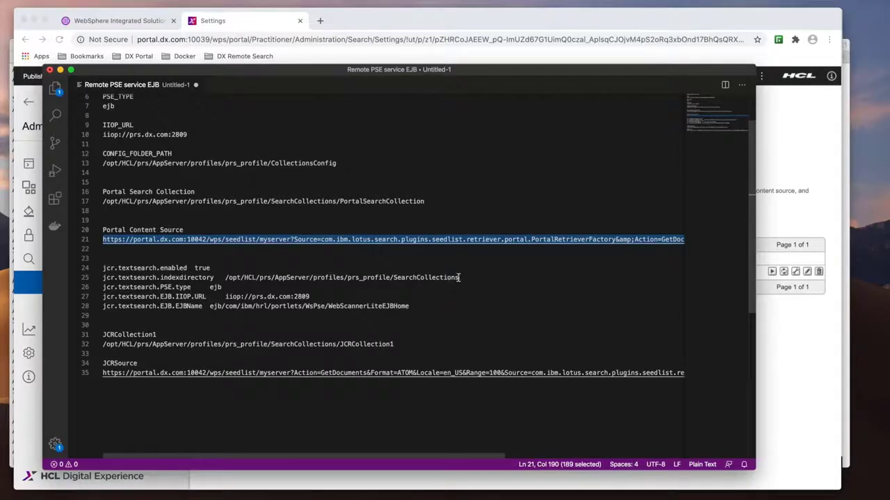
{"action": "left_click_drag", "start_coordinate": [460, 277], "coordinate": [224, 277]}
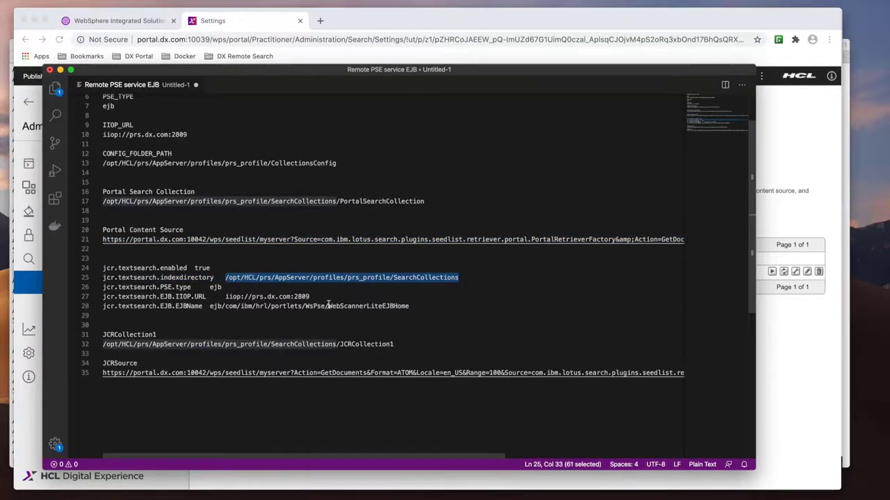
{"action": "key", "text": "ctrl+Up"}
{"action": "left_click", "coordinate": [261, 153]}
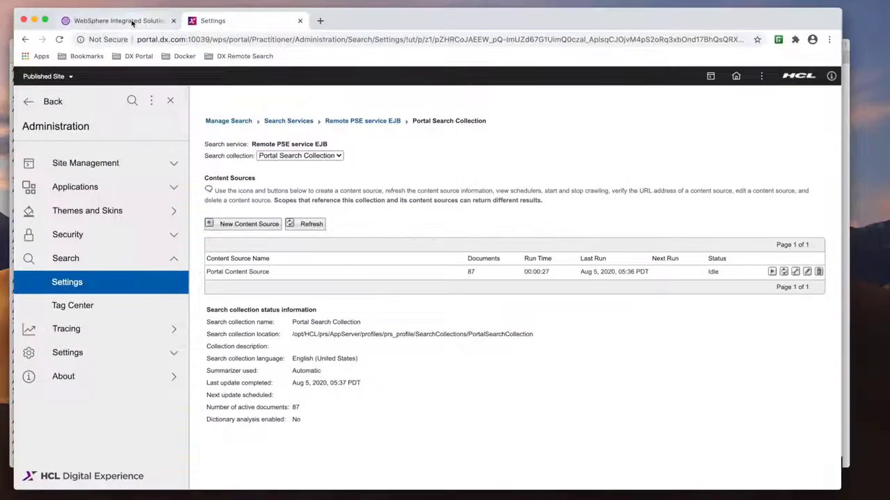
- Set the cluster-scoped JCR ConfigService PortalContent custom property jcr.textsearch.enabled to true
{"action": "left_click", "coordinate": [118, 21]}
{"action": "left_click", "coordinate": [22, 183]}
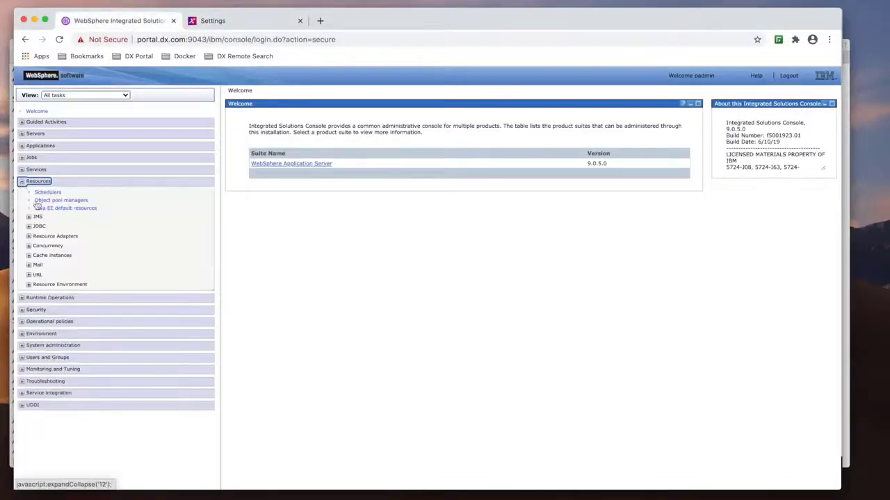
{"action": "left_click", "coordinate": [29, 285]}
{"action": "left_click", "coordinate": [54, 294]}
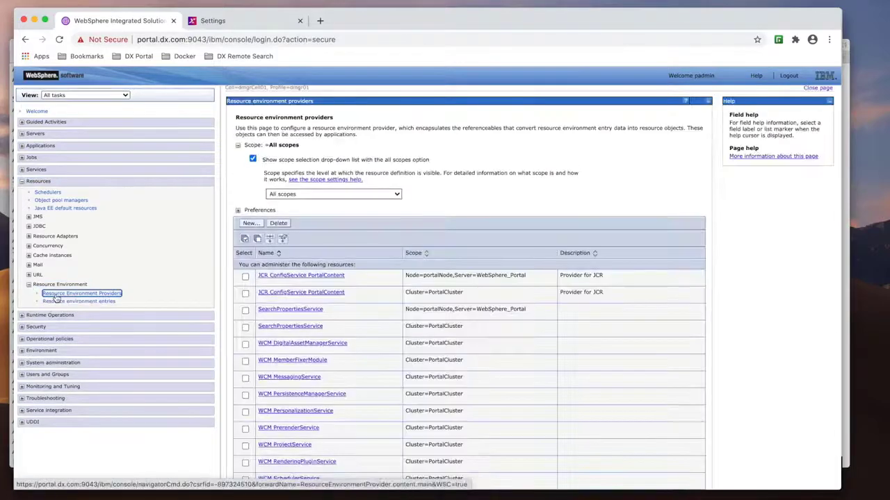
{"action": "left_click", "coordinate": [288, 293]}
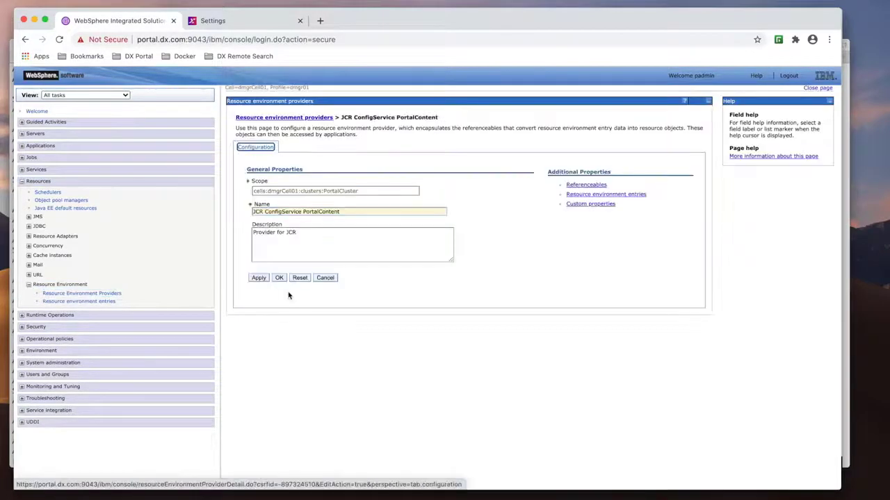
{"action": "left_click", "coordinate": [595, 207]}
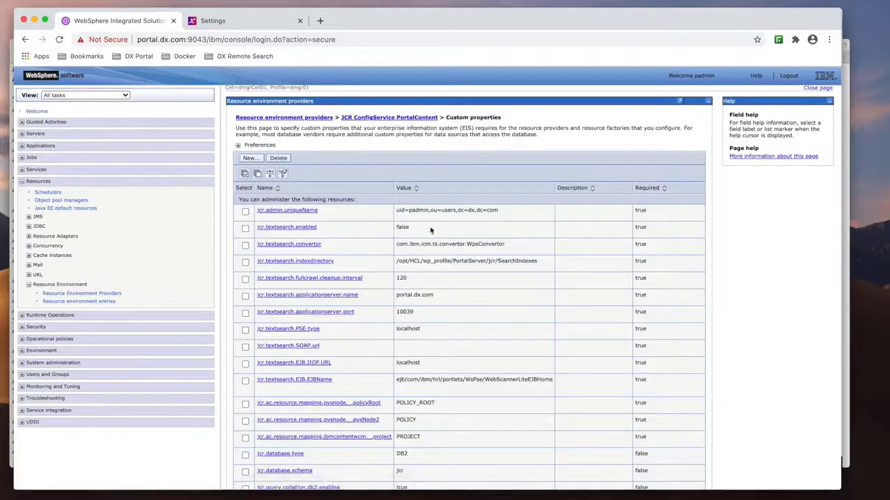
{"action": "left_click", "coordinate": [314, 228]}
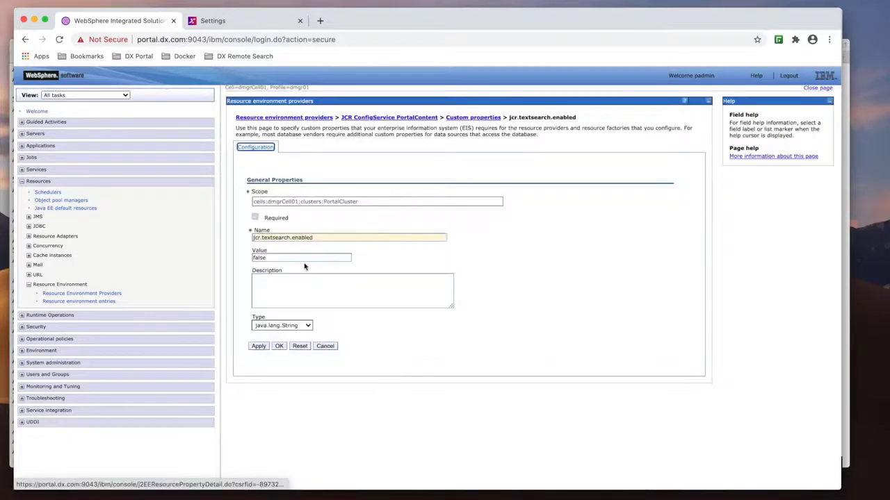
{"action": "double_click", "coordinate": [289, 257]}
{"action": "left_click_drag", "start_coordinate": [289, 258], "coordinate": [201, 260]}
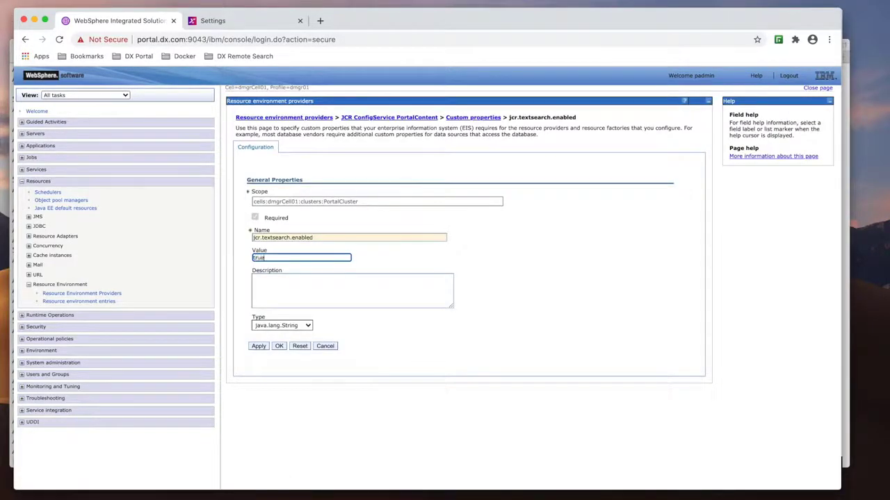
{"action": "left_click", "coordinate": [279, 347]}
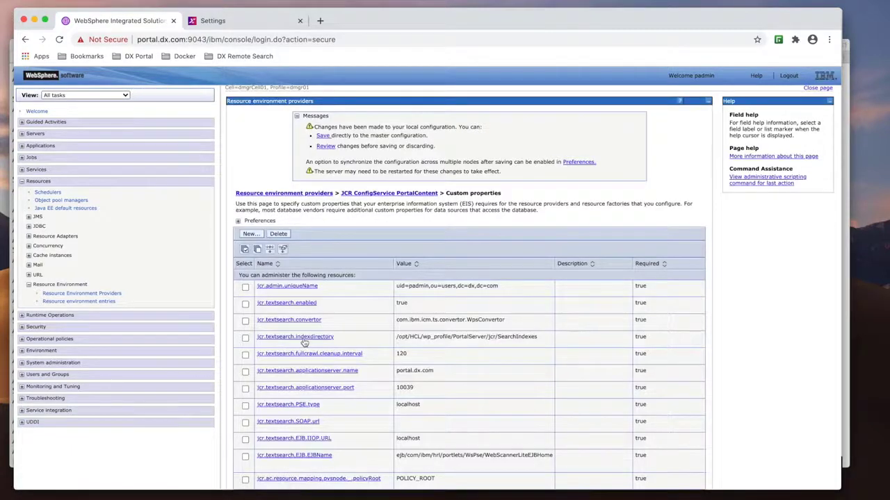
- Set jcr.textsearch.indexdirectory to /opt/HCL/prs/AppServer/profiles/prs_profile/SearchCollections by pasting the copied path
{"action": "left_click", "coordinate": [301, 339]}
{"action": "triple_click", "coordinate": [335, 333]}
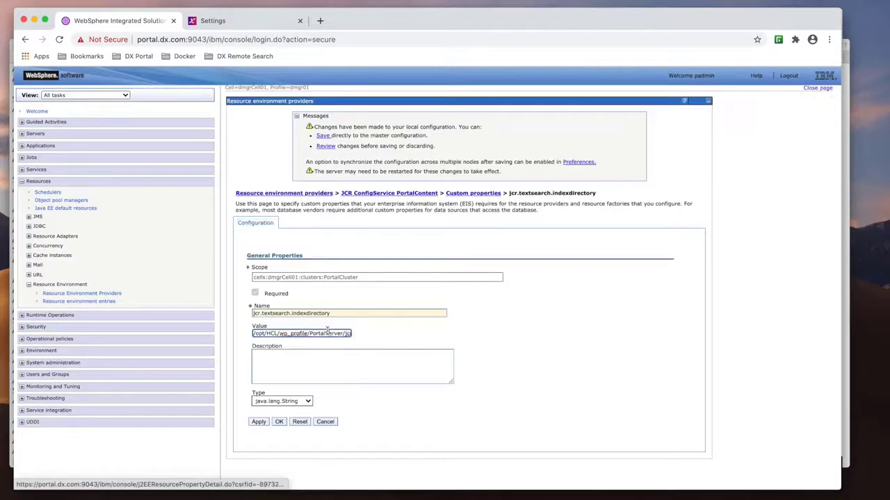
{"action": "key", "text": "BackSpace"}
{"action": "key", "text": "super+v"}
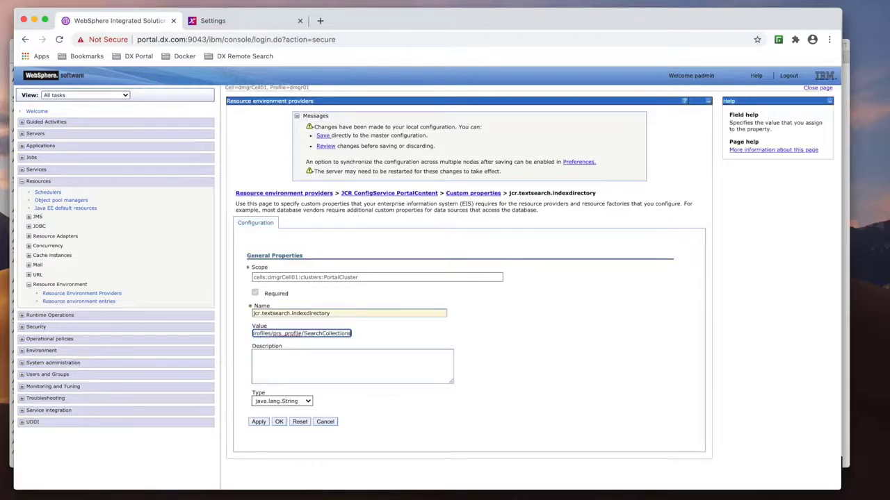
{"action": "left_click", "coordinate": [280, 423]}
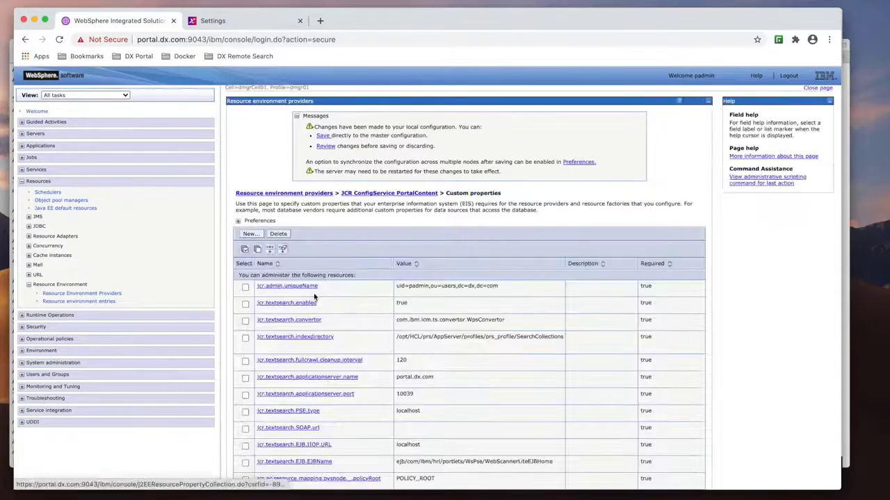
- Copy the IIOP URL iiop://prs.dx.com:2809 from the notes window
{"action": "key", "text": "ctrl+Up"}
{"action": "left_click", "coordinate": [217, 337]}
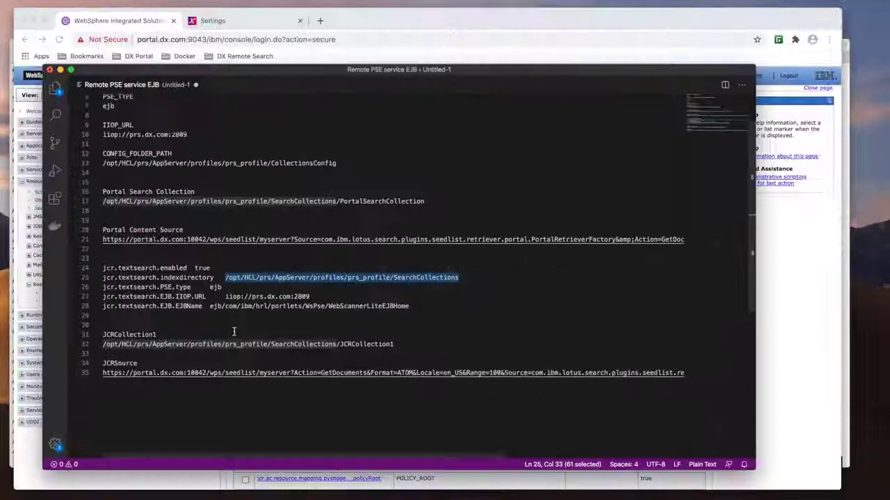
{"action": "left_click", "coordinate": [228, 288]}
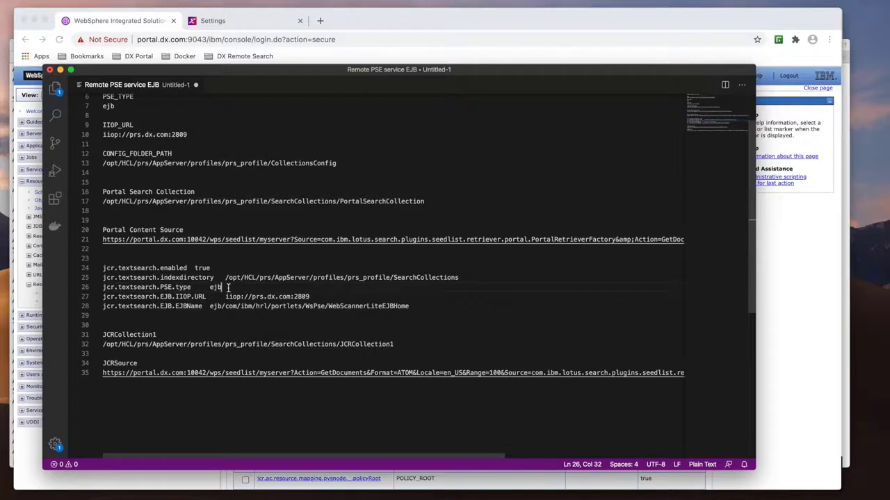
{"action": "left_click_drag", "start_coordinate": [228, 287], "coordinate": [213, 288]}
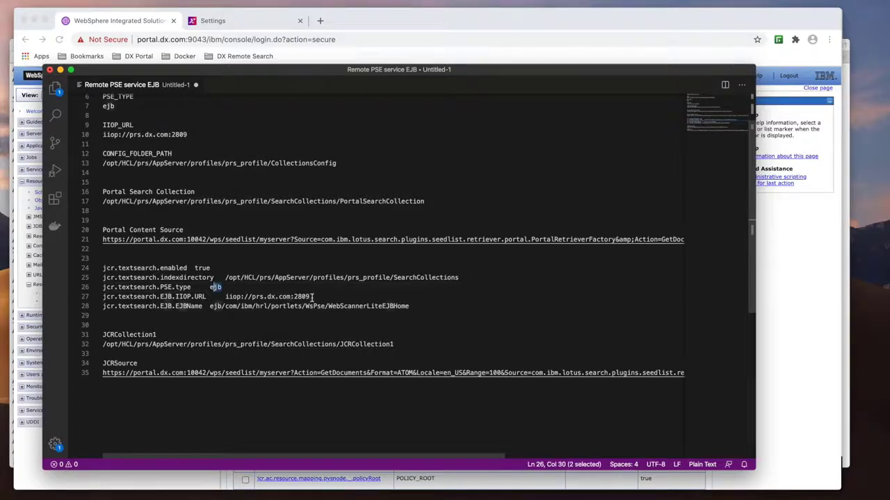
{"action": "left_click_drag", "start_coordinate": [312, 297], "coordinate": [224, 298]}
{"action": "key", "text": "super+c"}
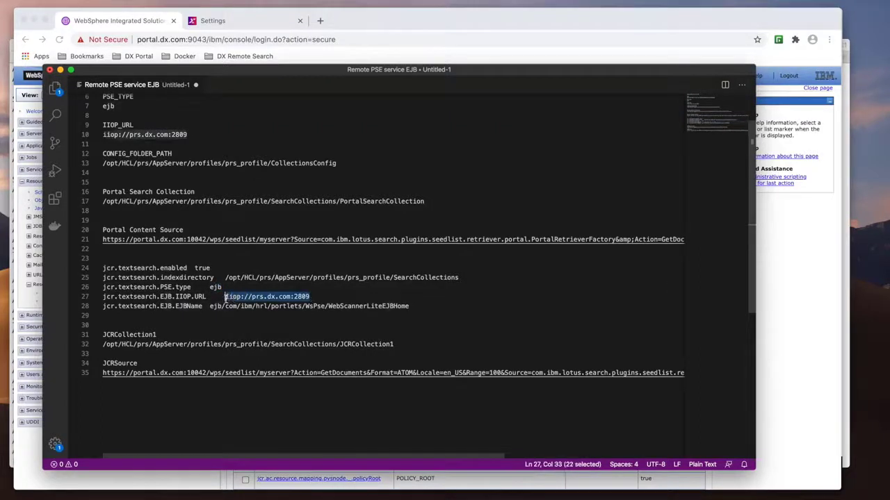
{"action": "key", "text": "ctrl+Up"}
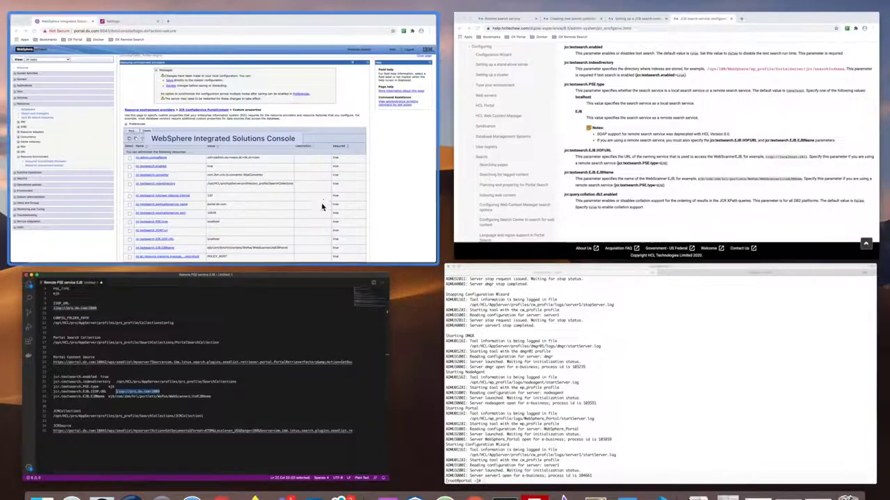
- Set the jcr.textsearch.PSE.type custom property to ejb
{"action": "left_click", "coordinate": [323, 202]}
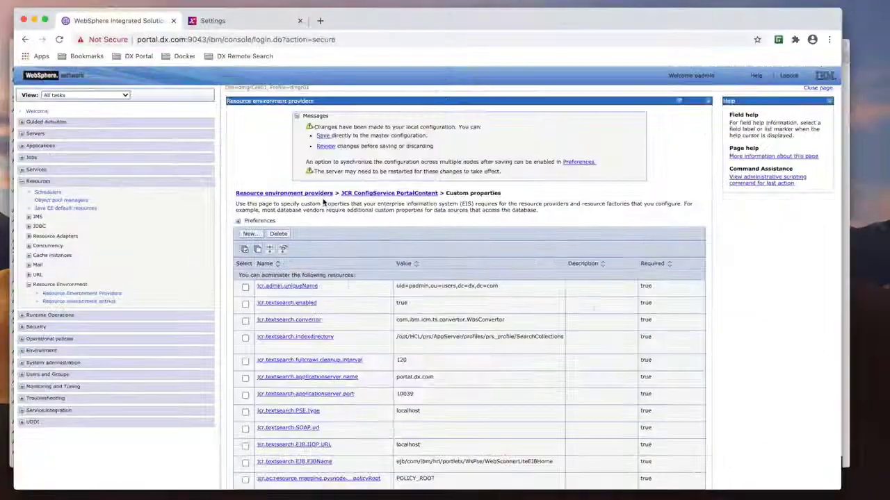
{"action": "left_click", "coordinate": [312, 379]}
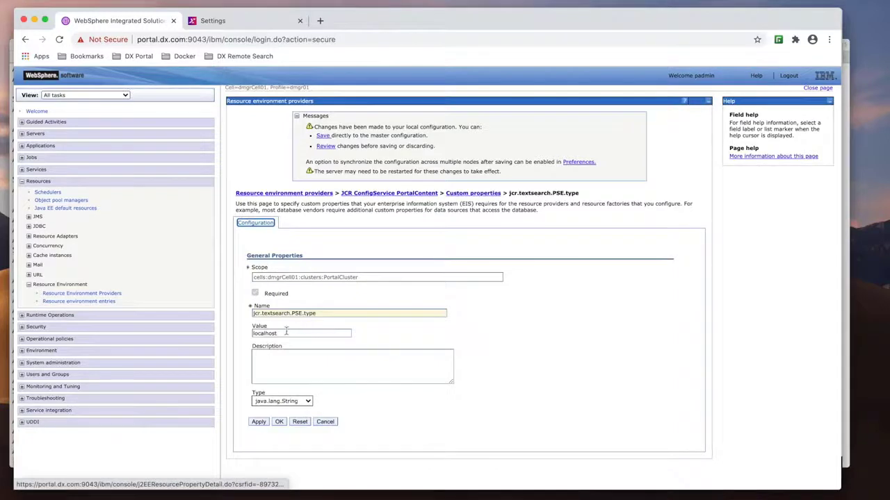
{"action": "double_click", "coordinate": [285, 333]}
{"action": "type", "text": "ejb"}
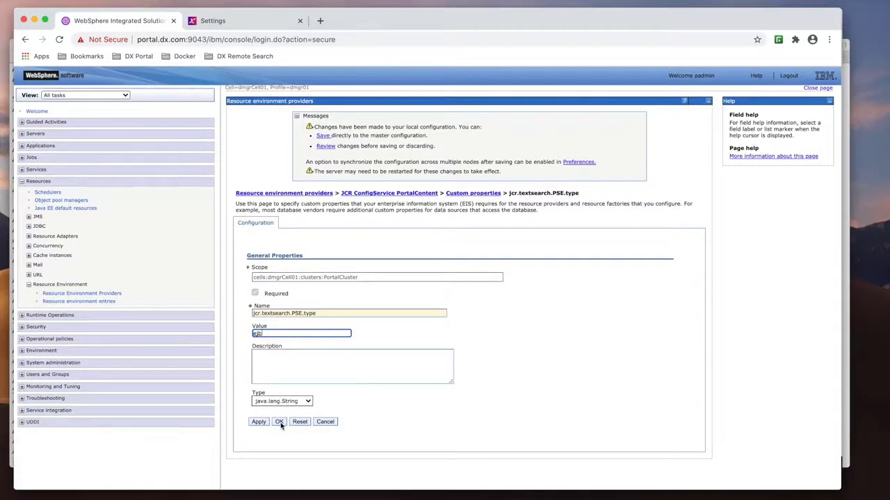
{"action": "left_click", "coordinate": [279, 422]}
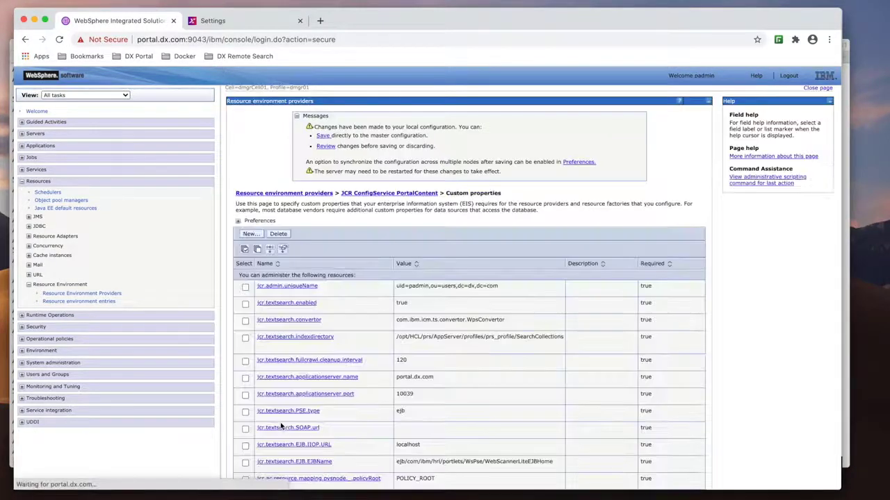
- Set the jcr.textsearch.EJB.IIOP.URL custom property to iiop://prs.dx.com:2809
{"action": "scroll", "coordinate": [296, 353], "scroll_direction": "down", "scroll_amount": 1}
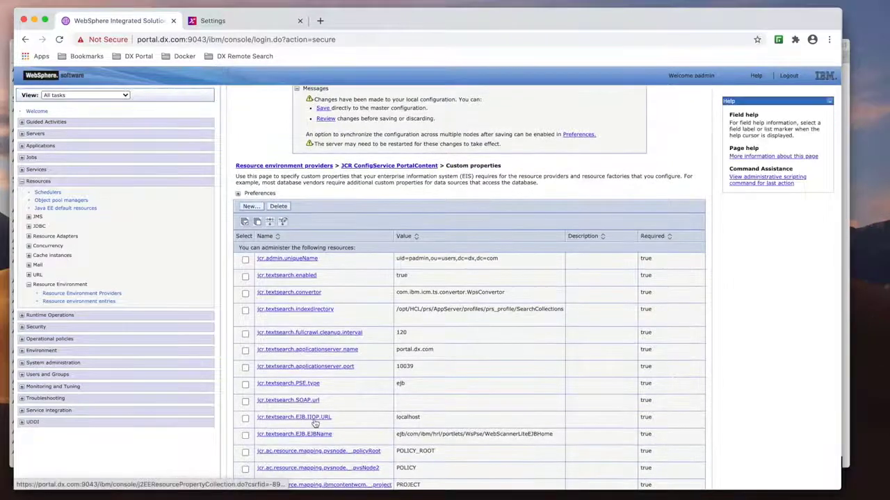
{"action": "left_click", "coordinate": [315, 421]}
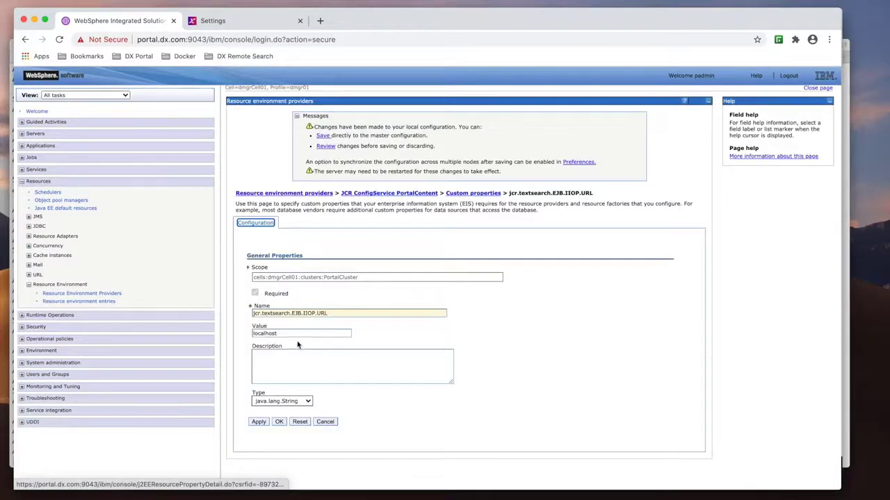
{"action": "left_click_drag", "start_coordinate": [292, 333], "coordinate": [229, 333]}
{"action": "key", "text": "super+v"}
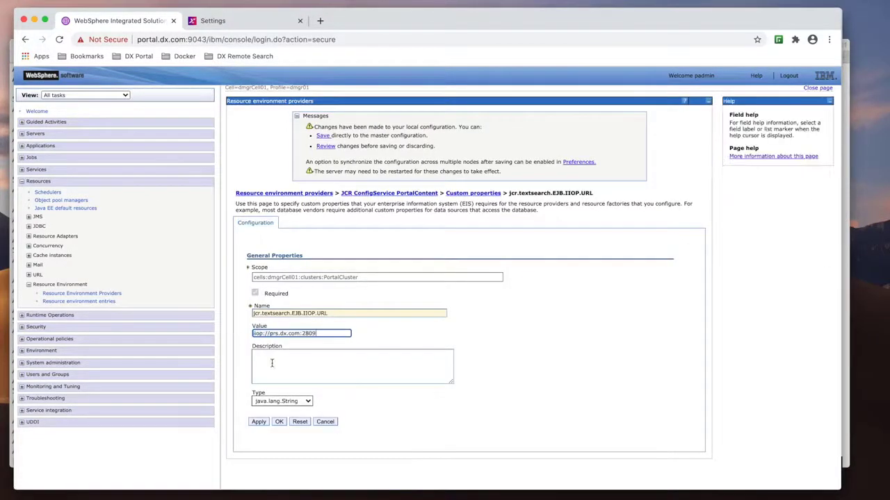
{"action": "left_click", "coordinate": [278, 422]}
- Check the jcr.textsearch.EJB.EJBName value against the notes and save the changes to the master configuration
{"action": "key", "text": "ctrl+Up"}
{"action": "left_click", "coordinate": [277, 422]}
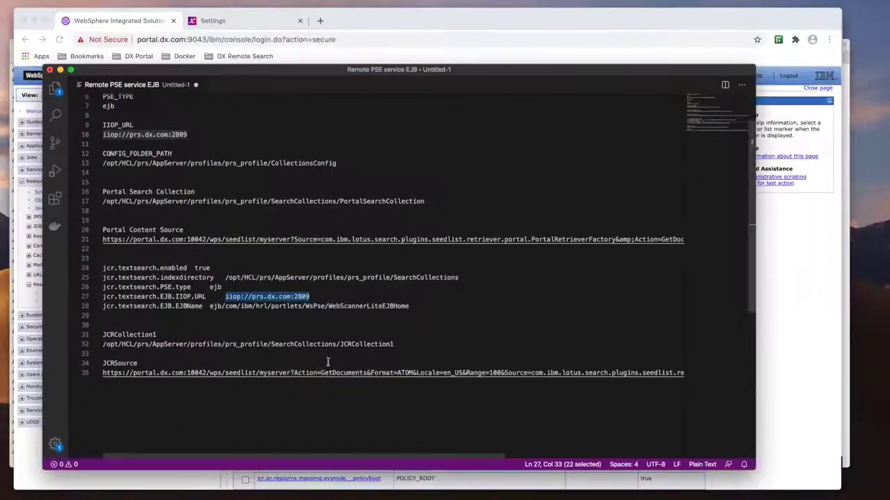
{"action": "left_click_drag", "start_coordinate": [412, 306], "coordinate": [210, 307]}
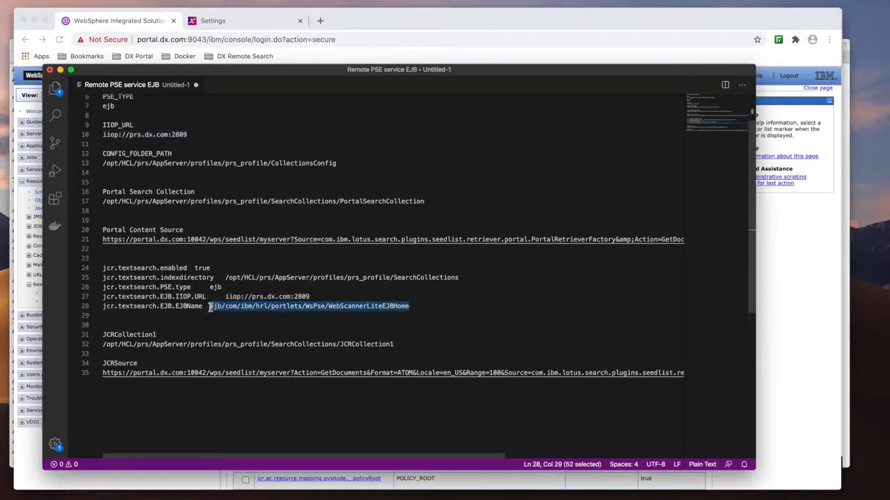
{"action": "key", "text": "ctrl+Up"}
{"action": "left_click", "coordinate": [324, 251]}
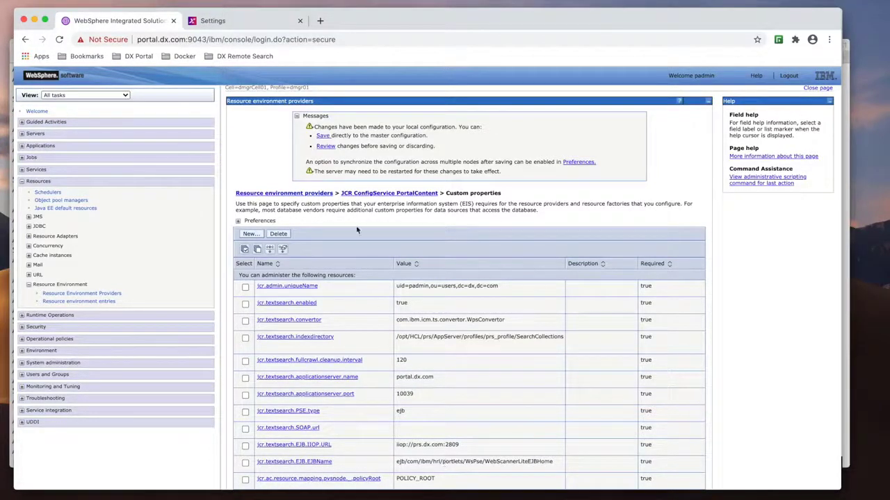
{"action": "left_click", "coordinate": [323, 136]}
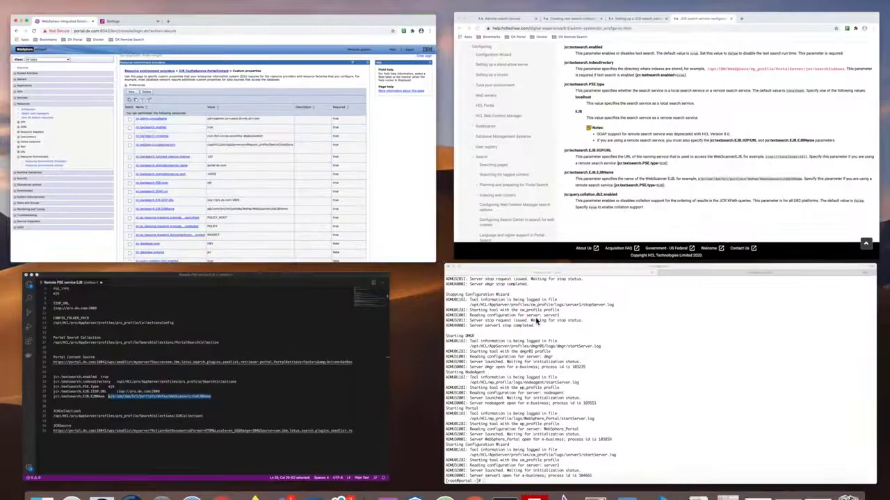
- Run ./restartAll.sh in the portal server's terminal to restart the servers
{"action": "left_click", "coordinate": [536, 320]}
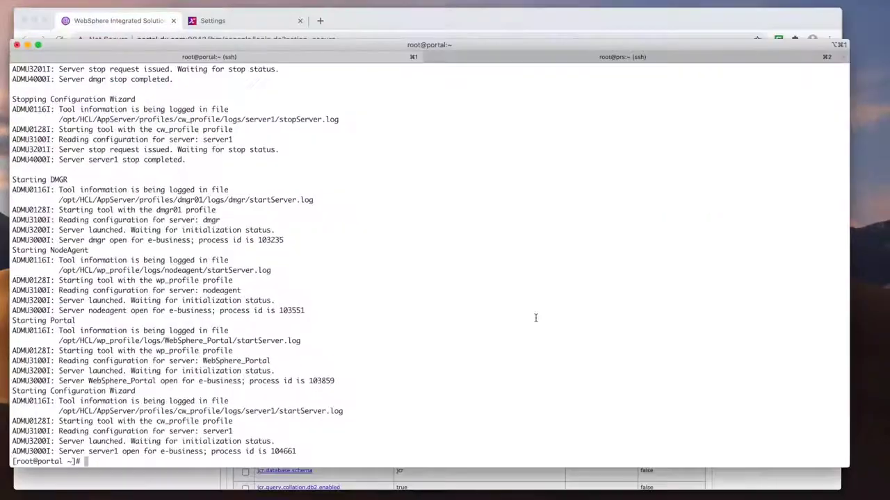
{"action": "type", "text": "./restartAll.sh"}
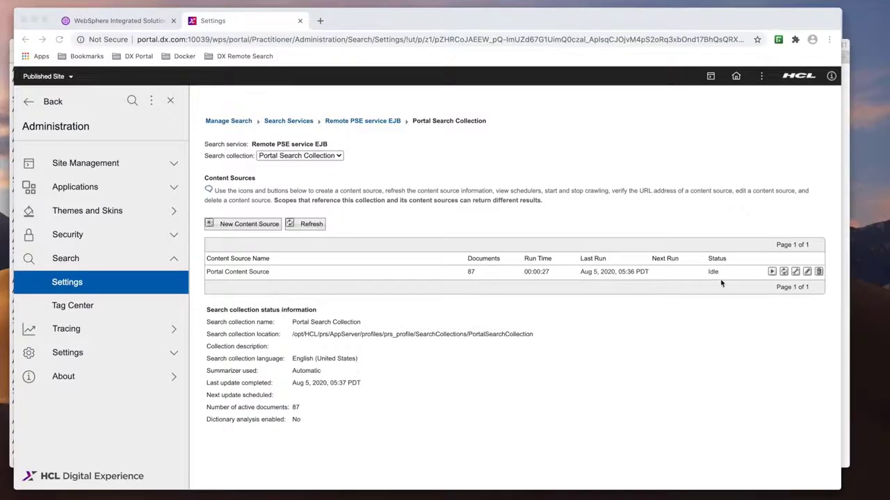
- Start a new search collection in Remote PSE service EJB and set its location to /opt/HCL/prs/AppServer/profiles/prs_profile/SearchCollections/JCRCollection1
{"action": "left_click", "coordinate": [349, 123]}
{"action": "left_click", "coordinate": [249, 206]}
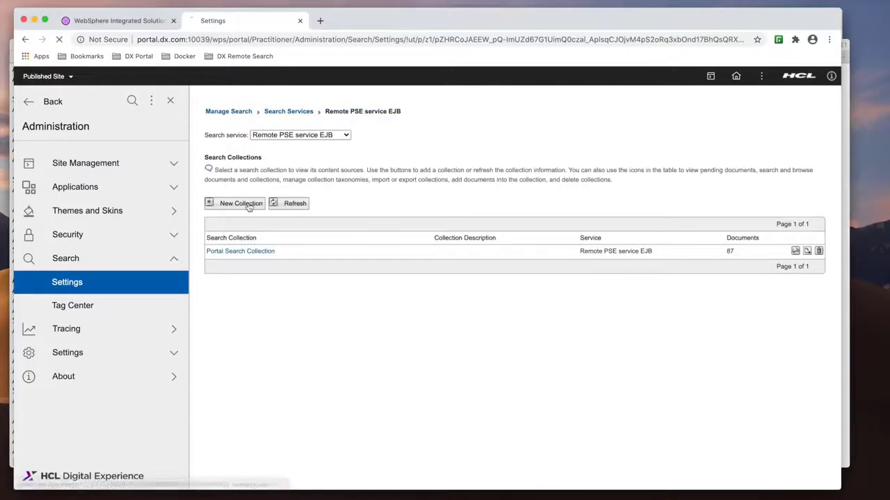
{"action": "key", "text": "ctrl+Up"}
{"action": "left_click", "coordinate": [205, 363]}
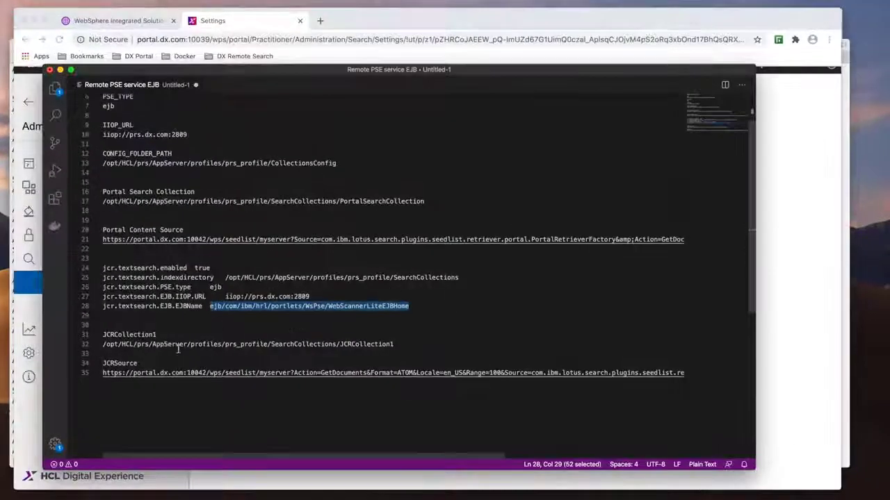
{"action": "left_click_drag", "start_coordinate": [403, 344], "coordinate": [102, 349]}
{"action": "key", "text": "super+c"}
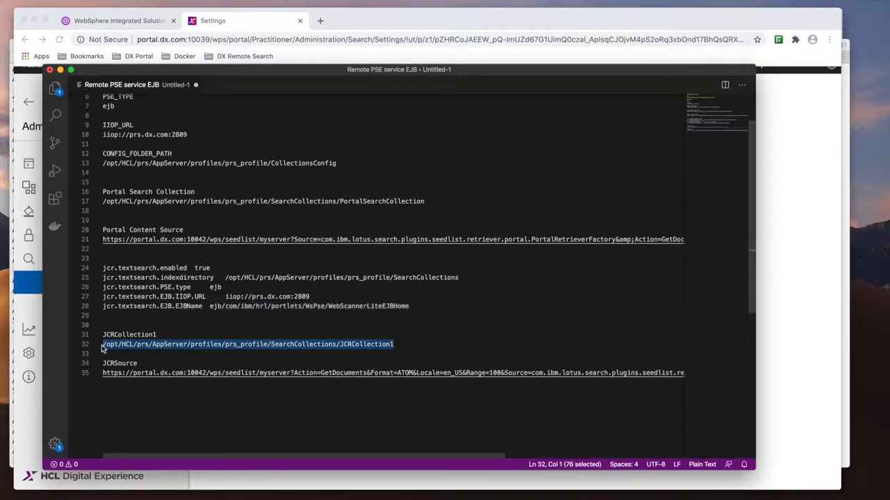
{"action": "key", "text": "ctrl+Up"}
{"action": "left_click", "coordinate": [238, 228]}
{"action": "left_click", "coordinate": [227, 192]}
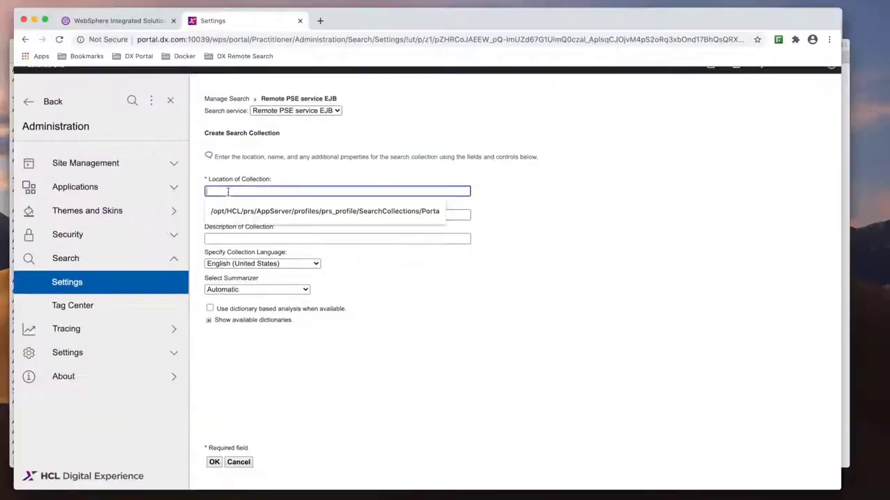
{"action": "key", "text": "super+v"}
- Name the new collection JCRCollection1, copied from the notes, and create it
{"action": "key", "text": "ctrl+Up"}
{"action": "left_click", "coordinate": [213, 323]}
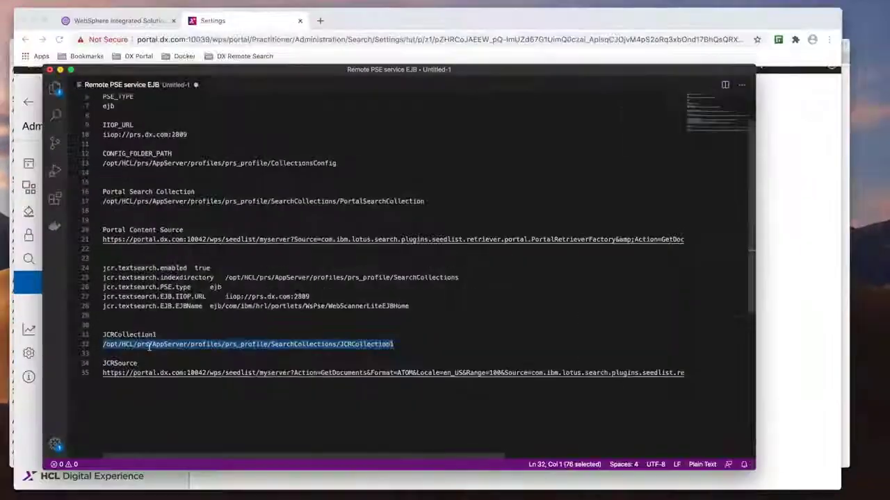
{"action": "left_click_drag", "start_coordinate": [157, 335], "coordinate": [101, 336]}
{"action": "key", "text": "super+c"}
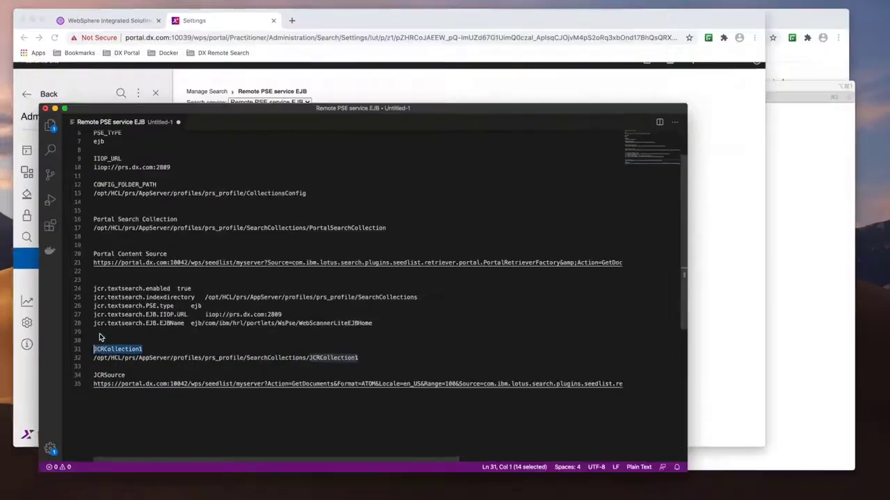
{"action": "key", "text": "ctrl+Up"}
{"action": "left_click", "coordinate": [229, 215]}
{"action": "left_click", "coordinate": [220, 215]}
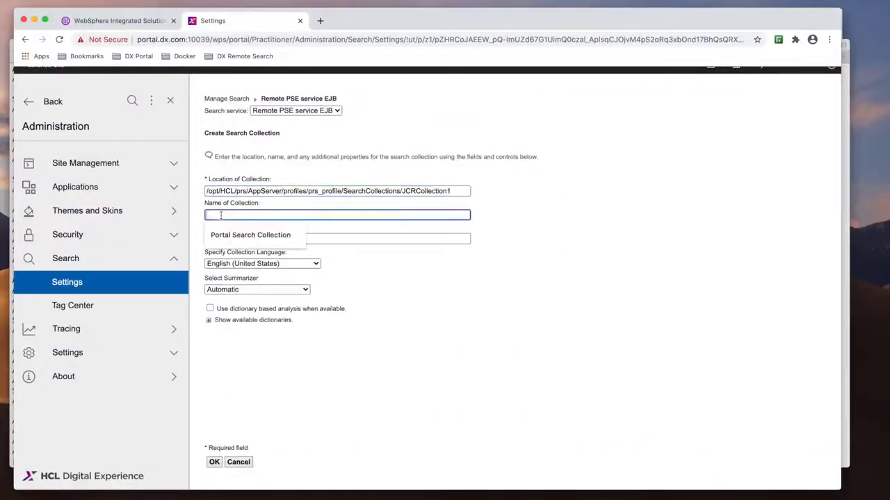
{"action": "key", "text": "super+v"}
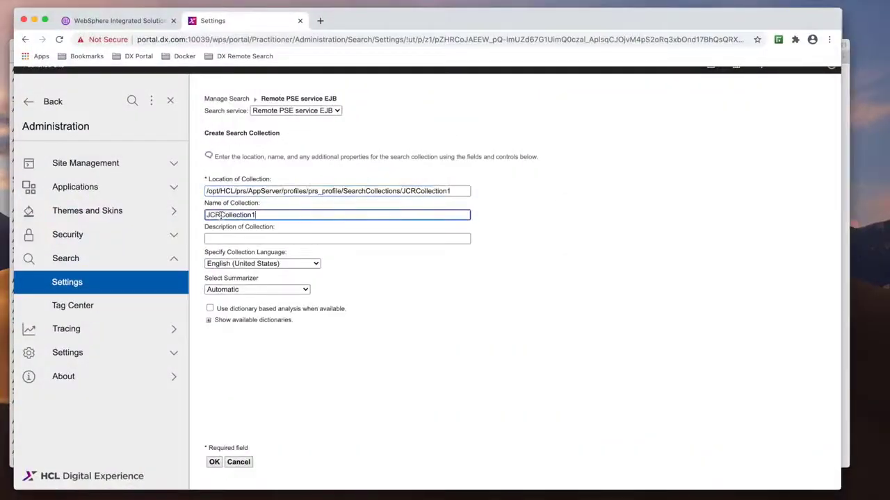
{"action": "left_click", "coordinate": [214, 462]}
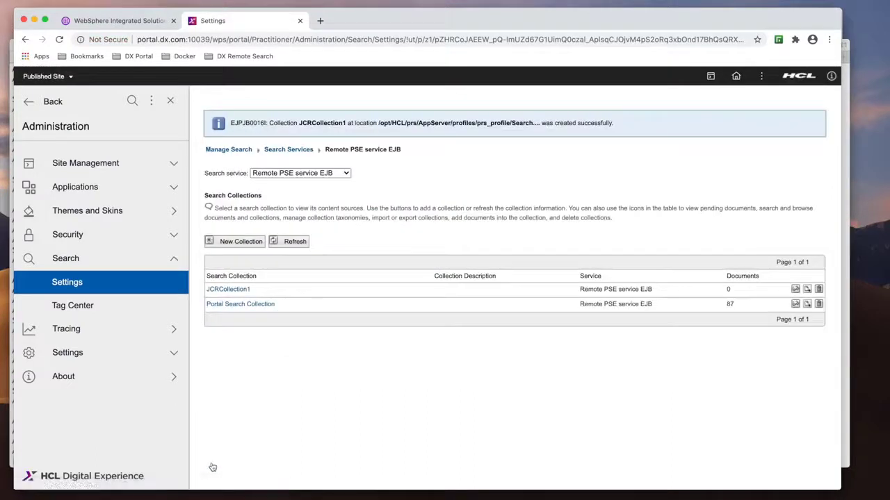
- Open JCRCollection1 and start a new content source of type Seedlist provider
{"action": "left_click", "coordinate": [239, 289]}
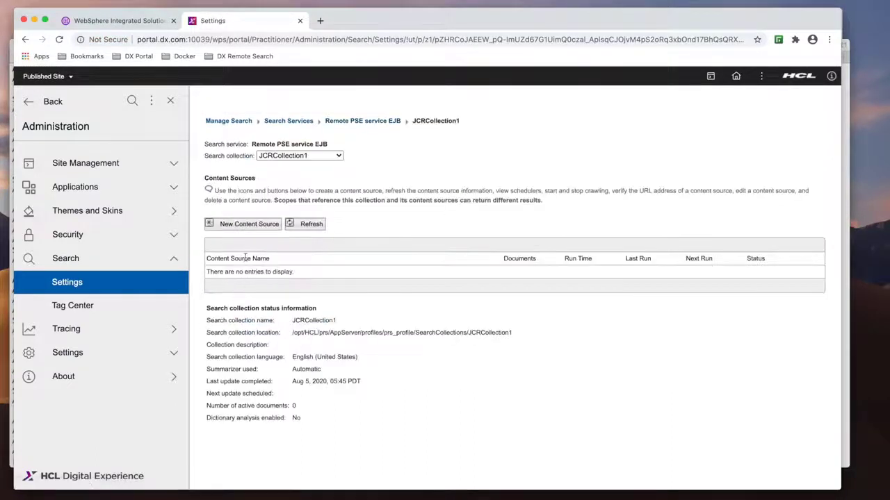
{"action": "left_click", "coordinate": [249, 225]}
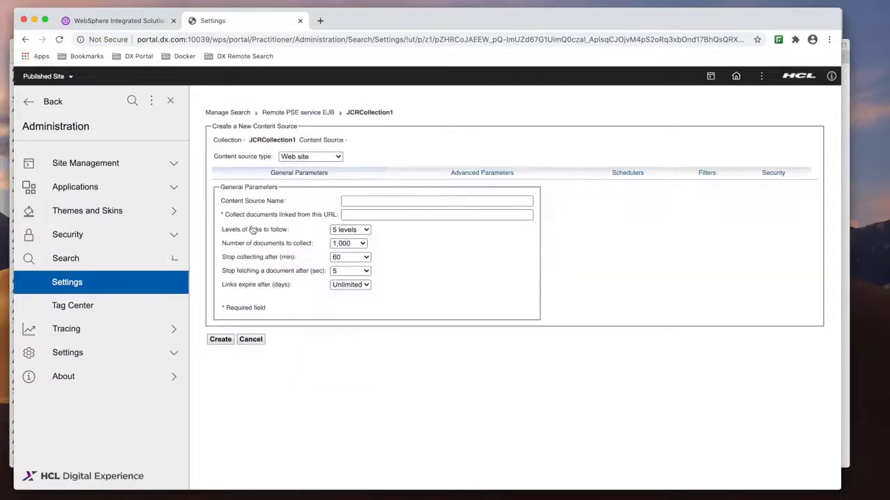
{"action": "left_click", "coordinate": [310, 157]}
{"action": "left_click", "coordinate": [309, 163]}
- Name the content source JCRSource and set its collect URL to the JCR seedlist URL copied from the notes
{"action": "key", "text": "ctrl+Up"}
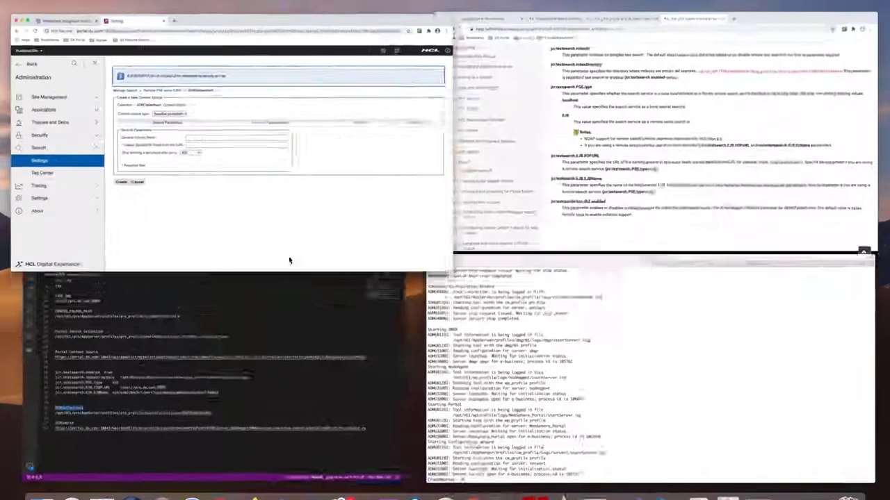
{"action": "left_click", "coordinate": [290, 271]}
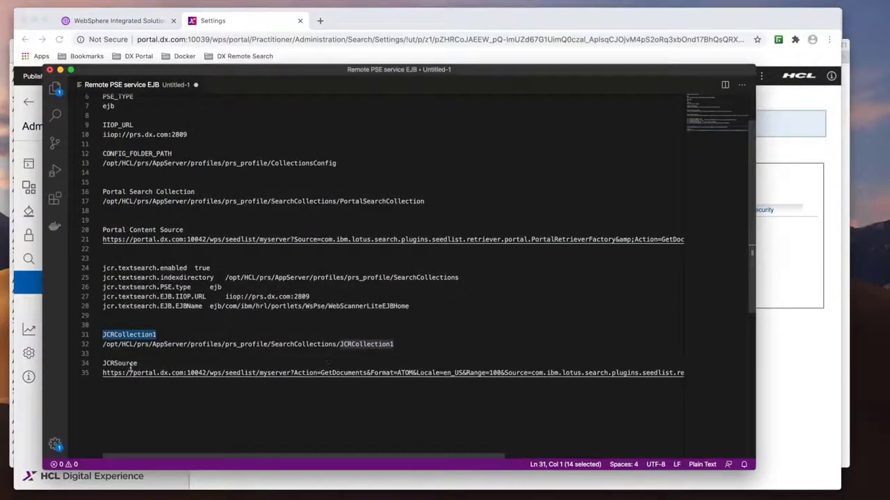
{"action": "left_click", "coordinate": [105, 373]}
{"action": "key", "text": "Left"}
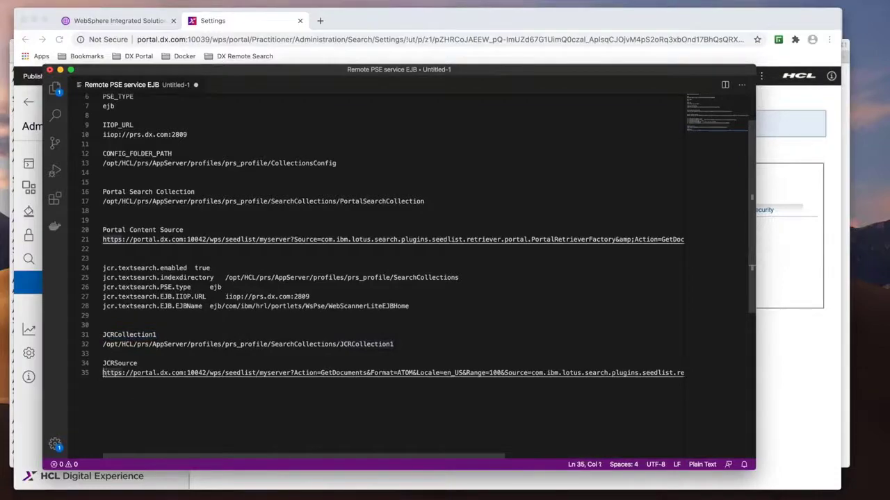
{"action": "key", "text": "shift+End"}
{"action": "key", "text": "cmd+c"}
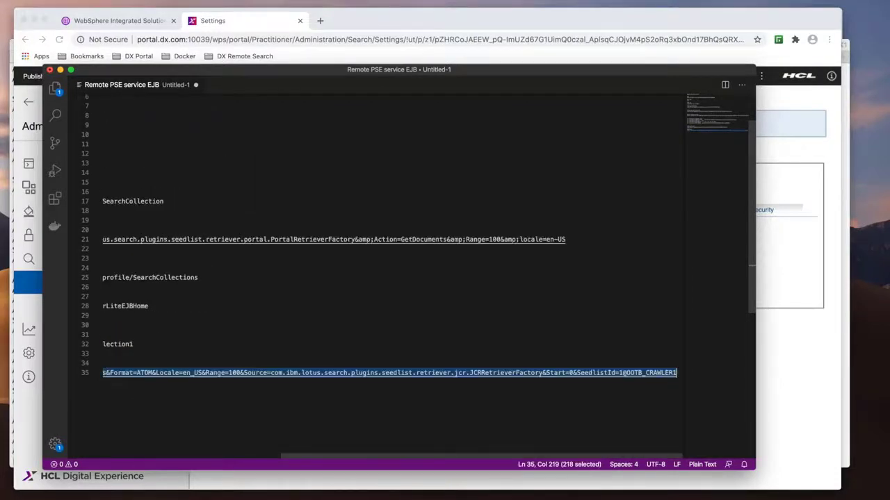
{"action": "key", "text": "ctrl+Up"}
{"action": "left_click", "coordinate": [195, 199]}
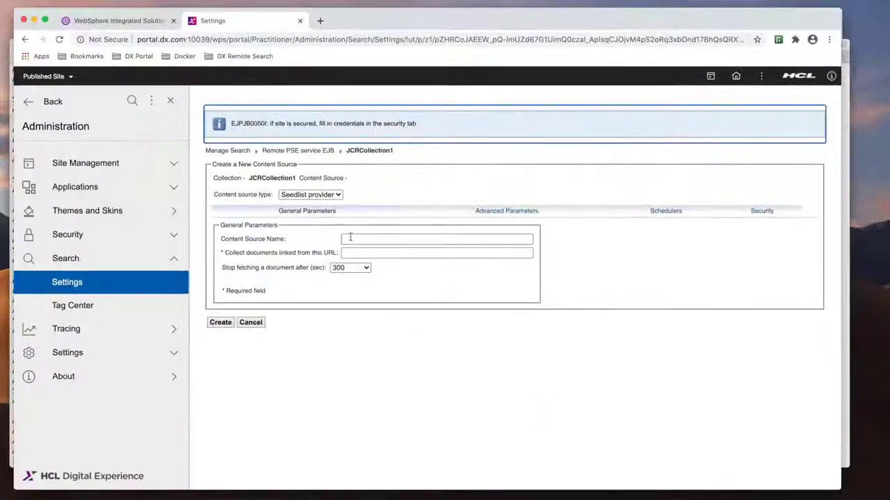
{"action": "left_click", "coordinate": [350, 237]}
{"action": "type", "text": "JCRS"}
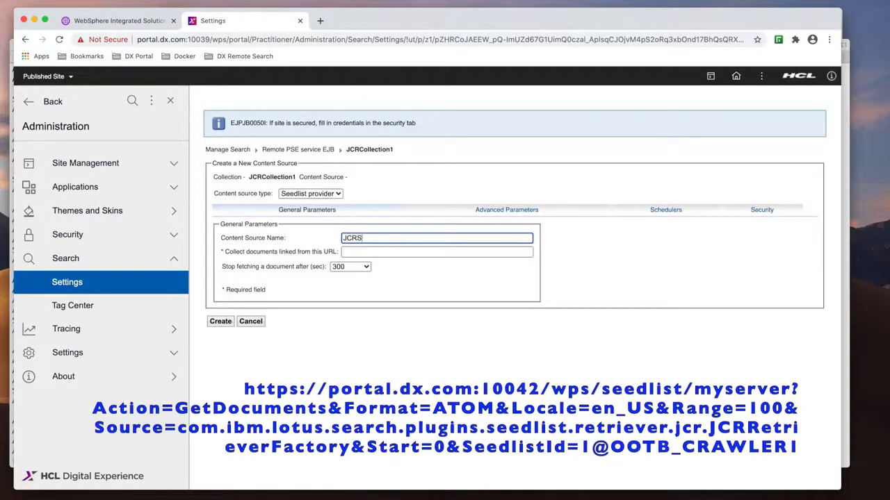
{"action": "type", "text": "ource"}
{"action": "left_click", "coordinate": [357, 253]}
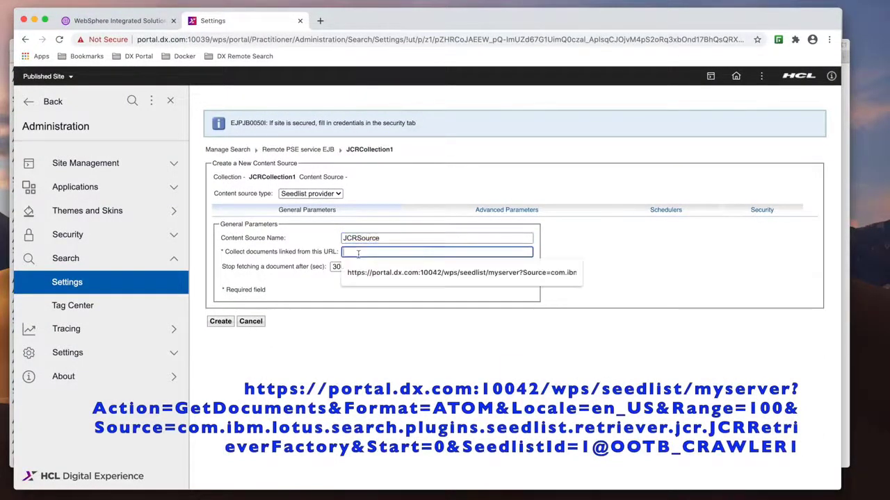
{"action": "key", "text": "cmd+v"}
{"action": "scroll", "coordinate": [357, 254], "scroll_direction": "left", "scroll_amount": 8}
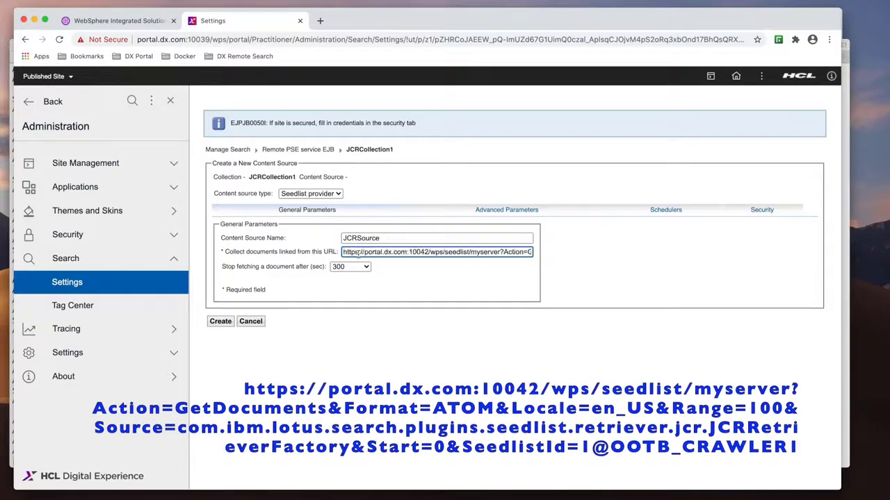
- Add an HTTP Basic security realm with user name padmin and the account password, then create the content source
{"action": "left_click", "coordinate": [507, 210]}
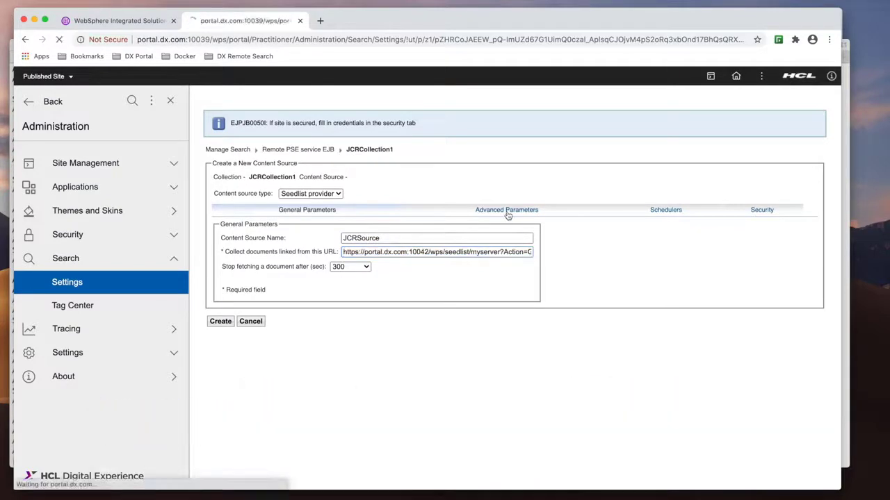
{"action": "left_click", "coordinate": [667, 174]}
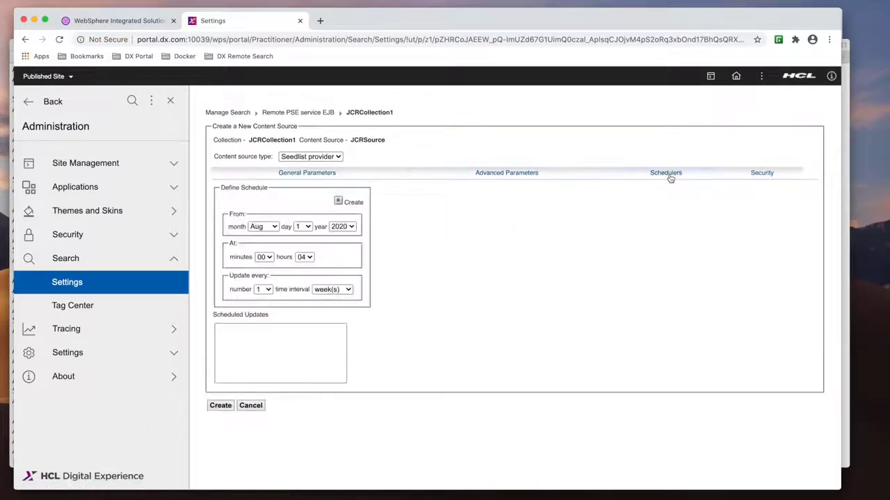
{"action": "left_click", "coordinate": [762, 174]}
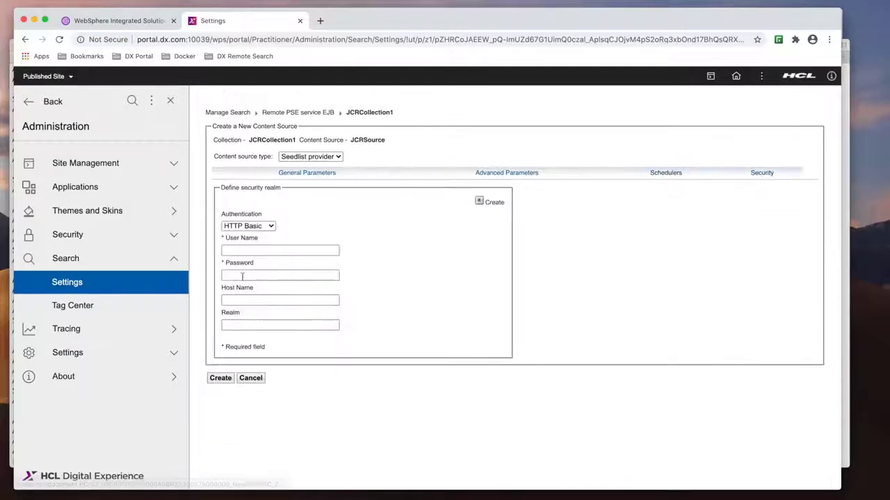
{"action": "left_click", "coordinate": [235, 250]}
{"action": "type", "text": "padmin"}
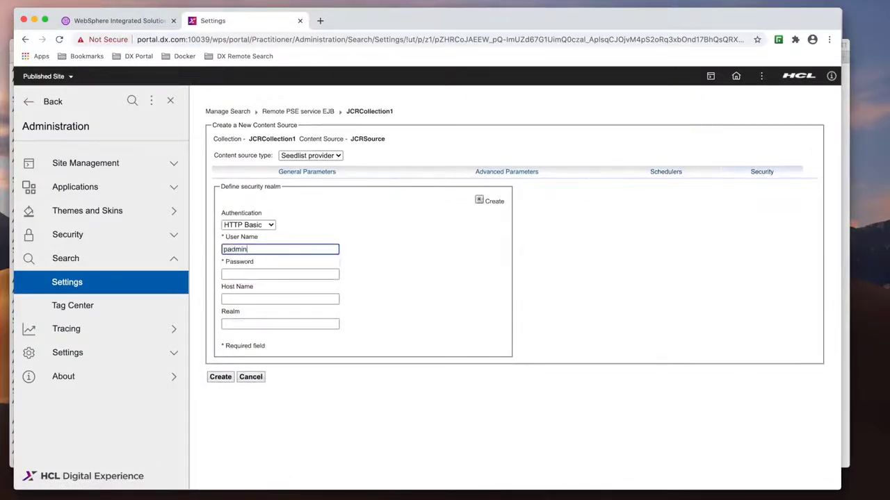
{"action": "key", "text": "Tab"}
{"action": "type", "text": "pa"}
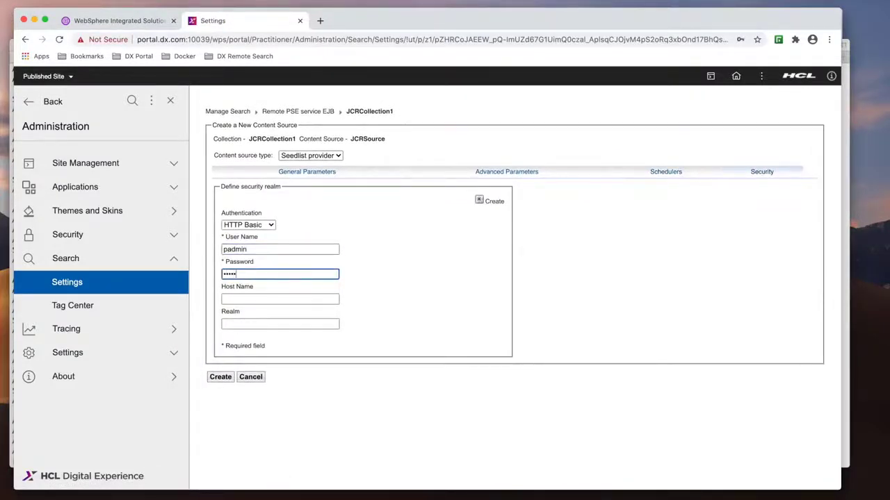
{"action": "left_click", "coordinate": [479, 201]}
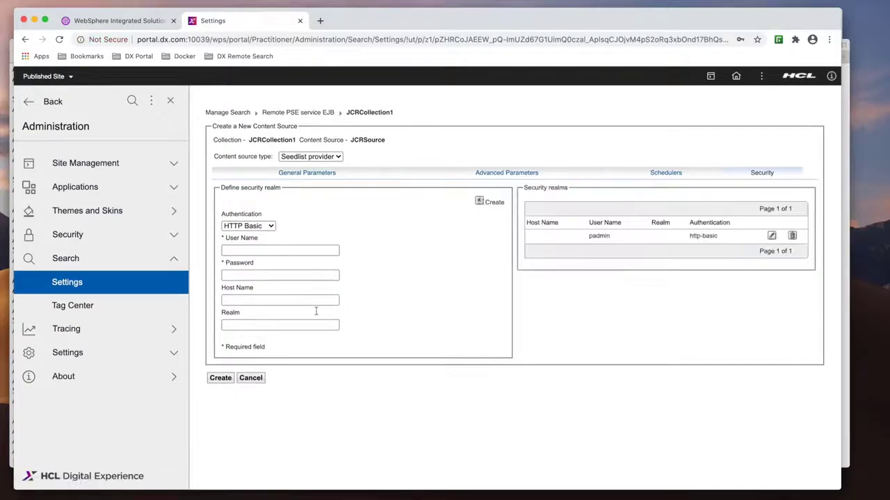
{"action": "left_click", "coordinate": [220, 378]}
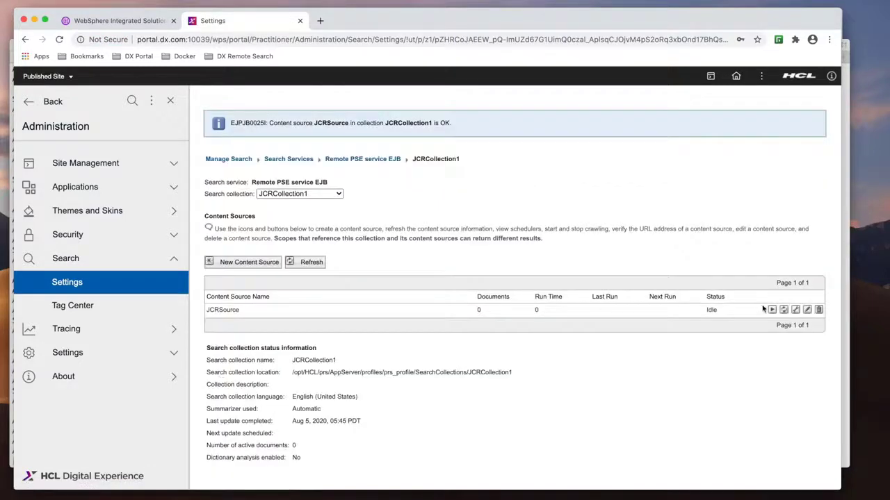
- Start crawling JCRSource and refresh the content source list
{"action": "left_click", "coordinate": [772, 310]}
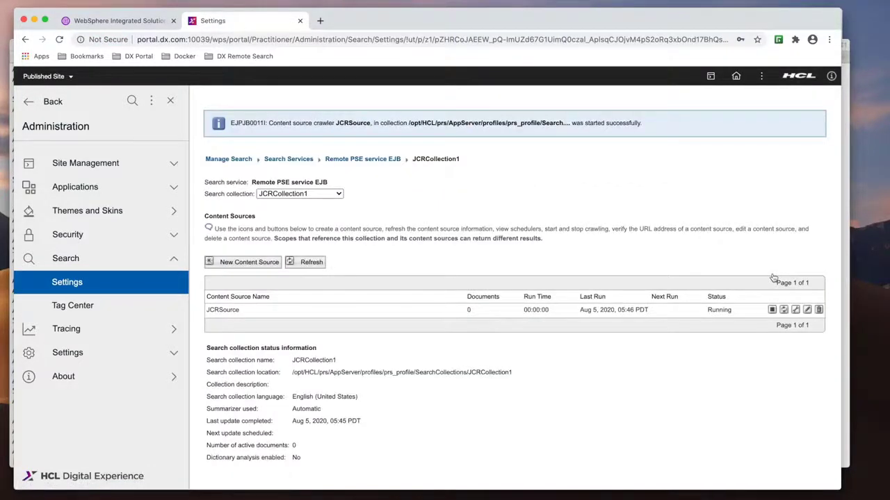
{"action": "left_click", "coordinate": [311, 267]}
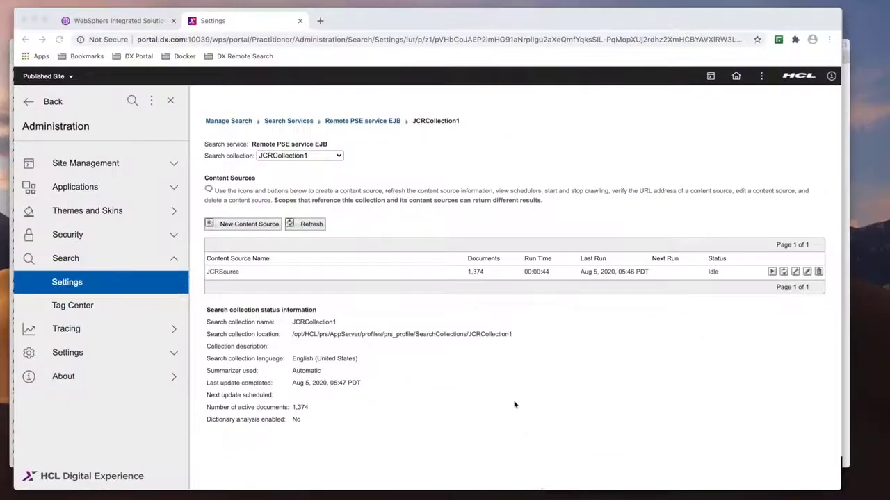
- Open Web Content authoring and search all libraries for sample
{"action": "left_click", "coordinate": [736, 78]}
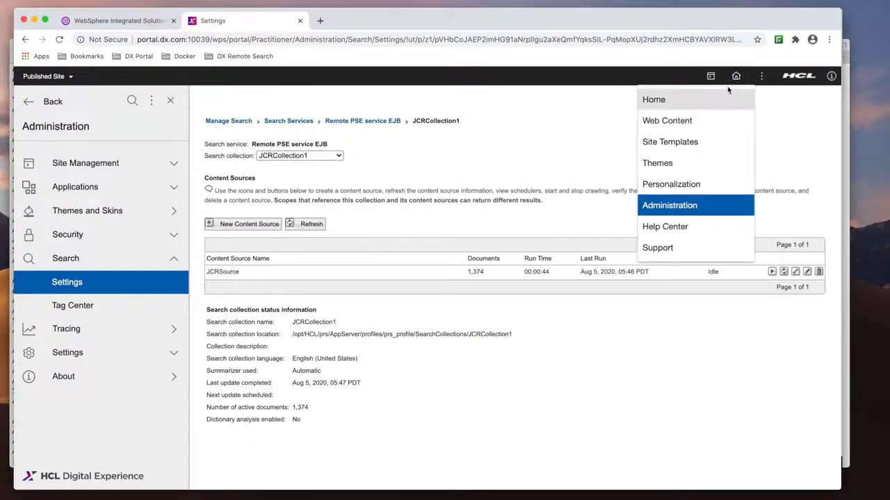
{"action": "left_click", "coordinate": [686, 120]}
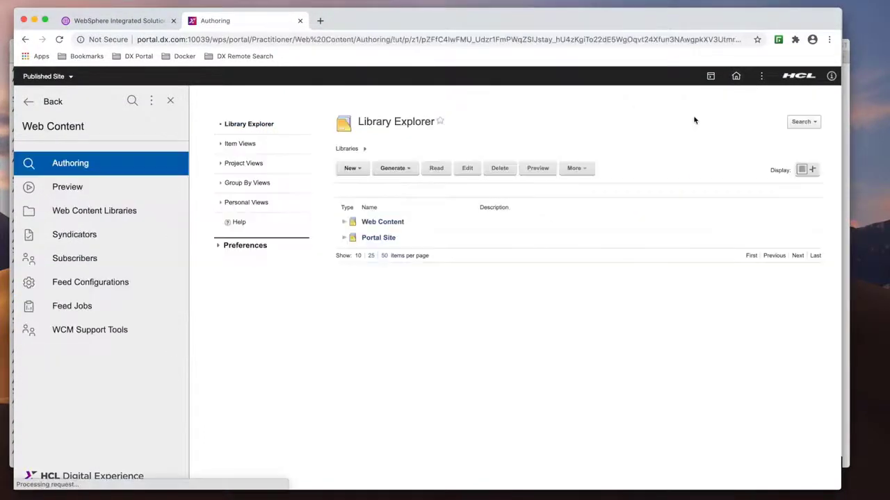
{"action": "left_click", "coordinate": [807, 128]}
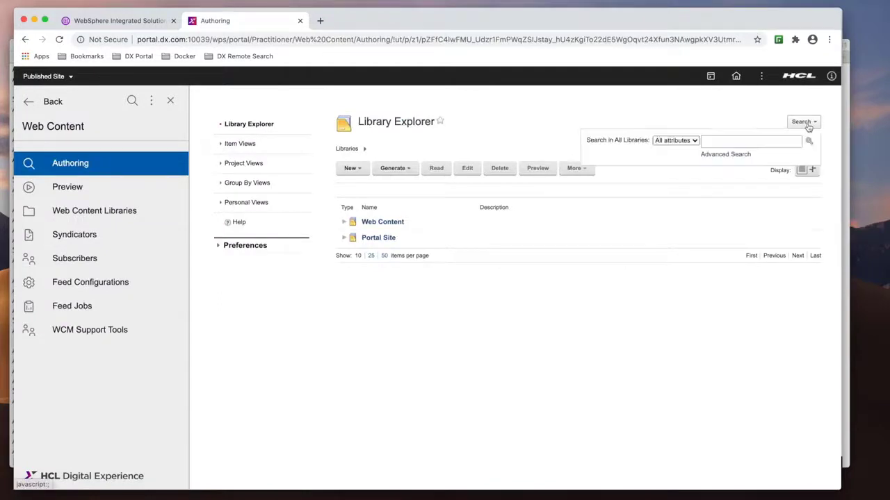
{"action": "left_click", "coordinate": [749, 140]}
{"action": "type", "text": "sample"}
{"action": "key", "text": "Return"}
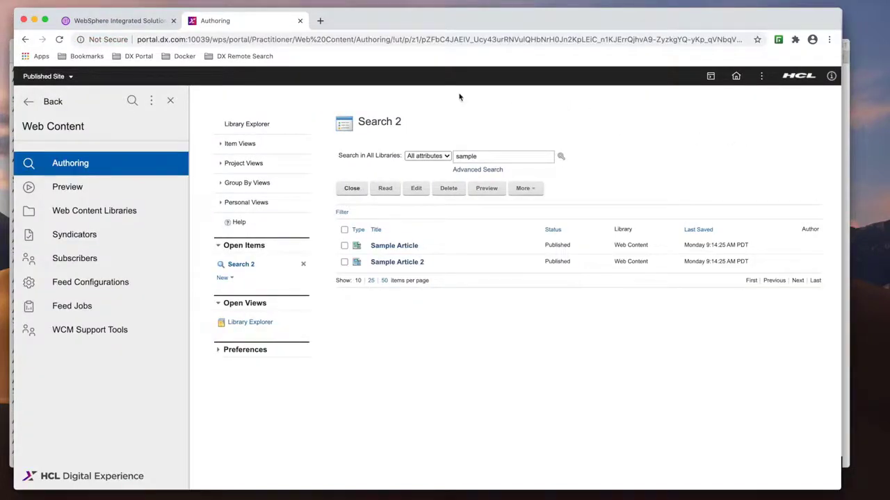
- Open the portal home page and search the site for welcome
{"action": "left_click", "coordinate": [263, 61]}
{"action": "mouse_move", "coordinate": [294, 75]}
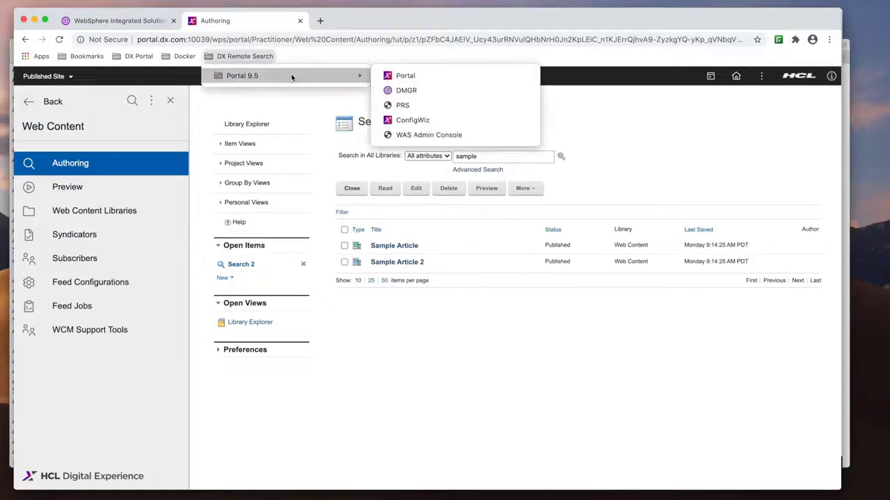
{"action": "left_click", "coordinate": [399, 75]}
{"action": "left_click", "coordinate": [591, 99]}
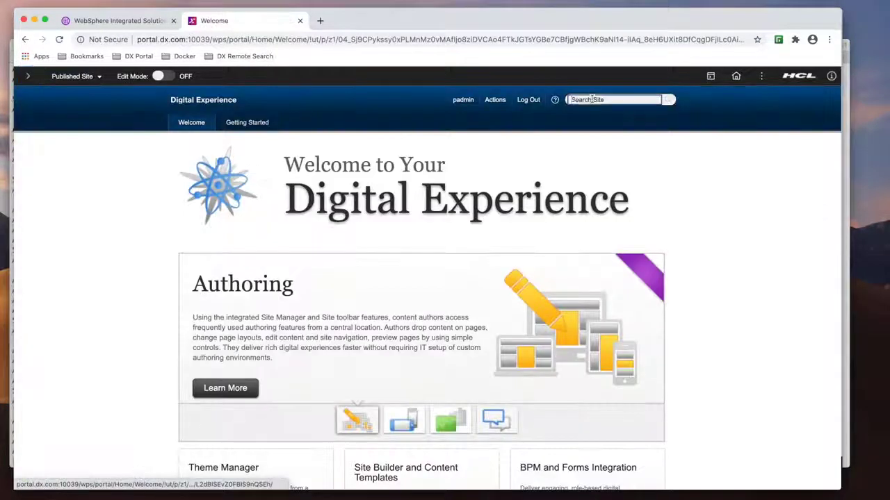
{"action": "type", "text": "welcome"}
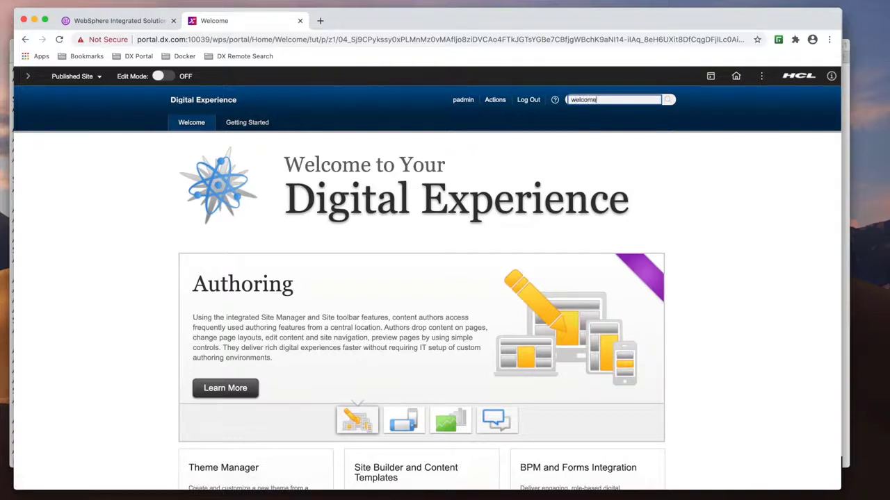
{"action": "key", "text": "Return"}
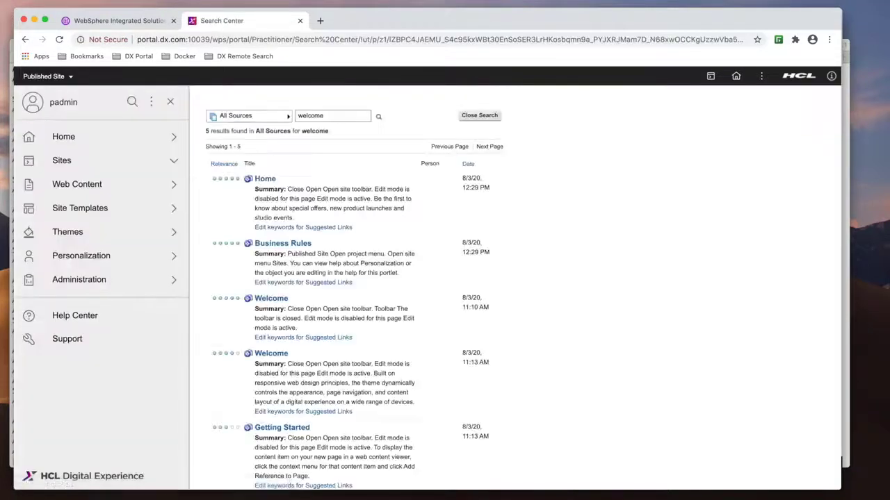